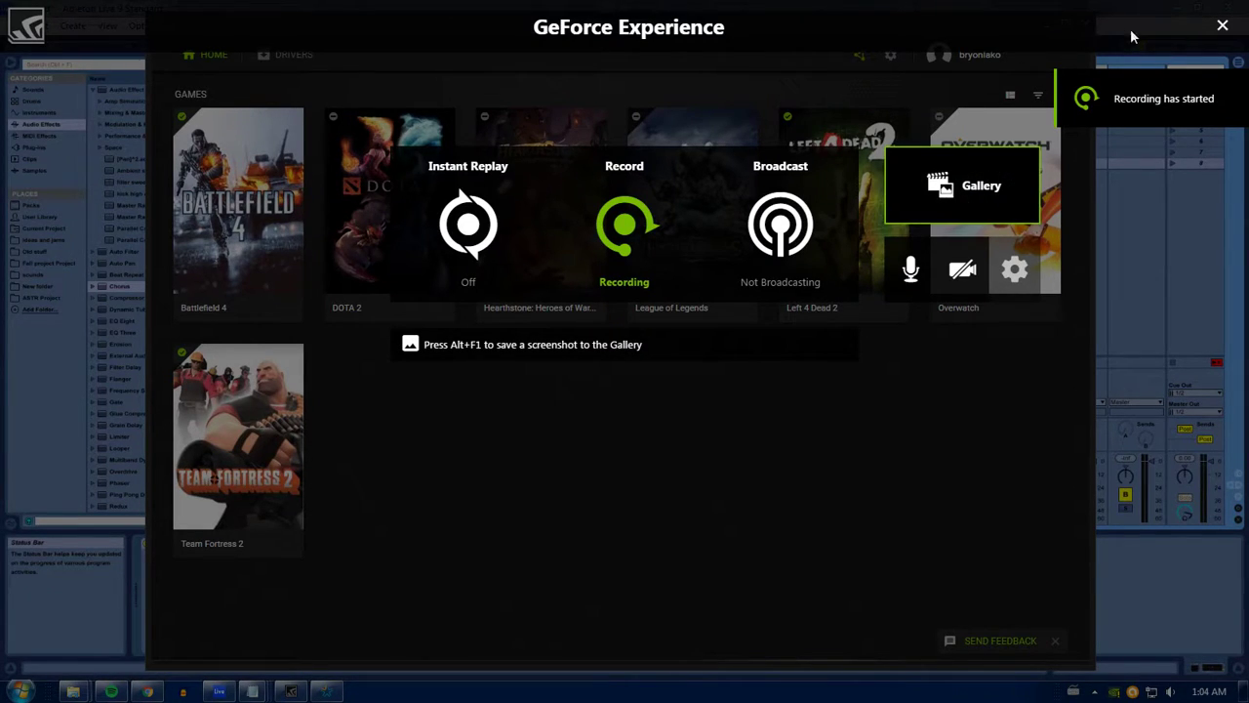
Step: Close the GeForce Experience share overlay so the Home games library shows
click(1223, 25)
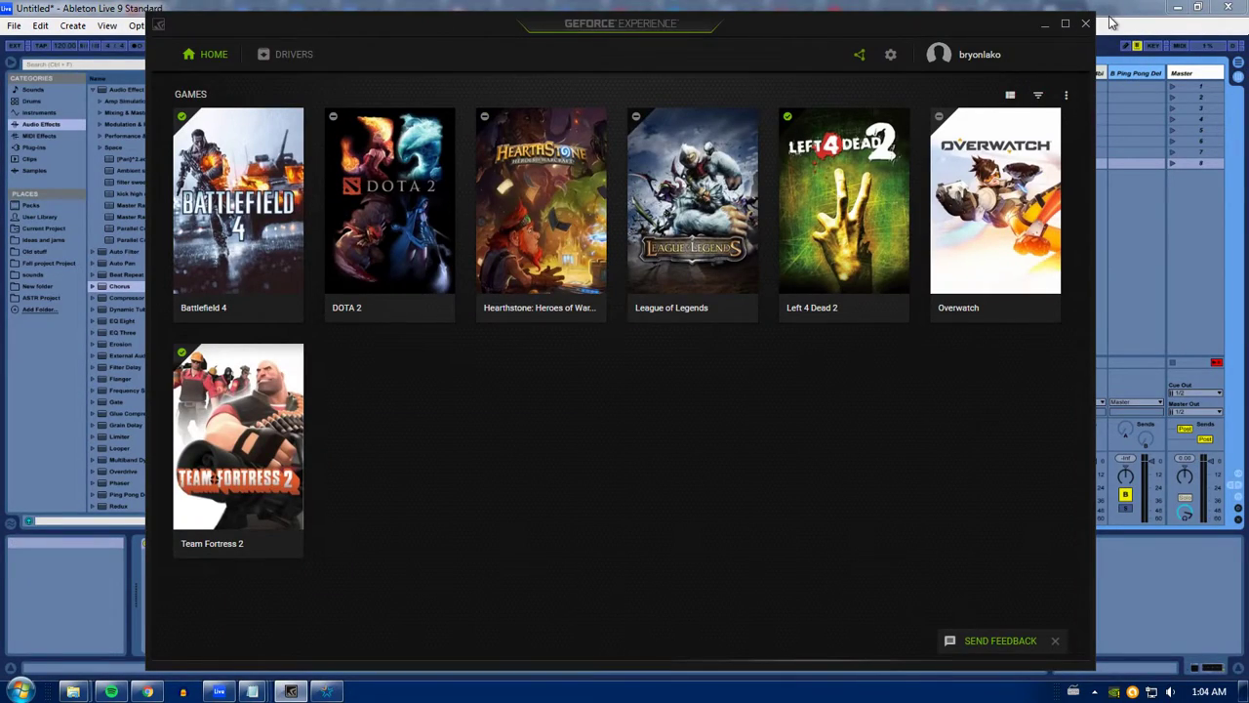
Step: Bring the u-he TyrellN6 page to the front in Chrome, scrolled to its title
click(1113, 22)
click(146, 691)
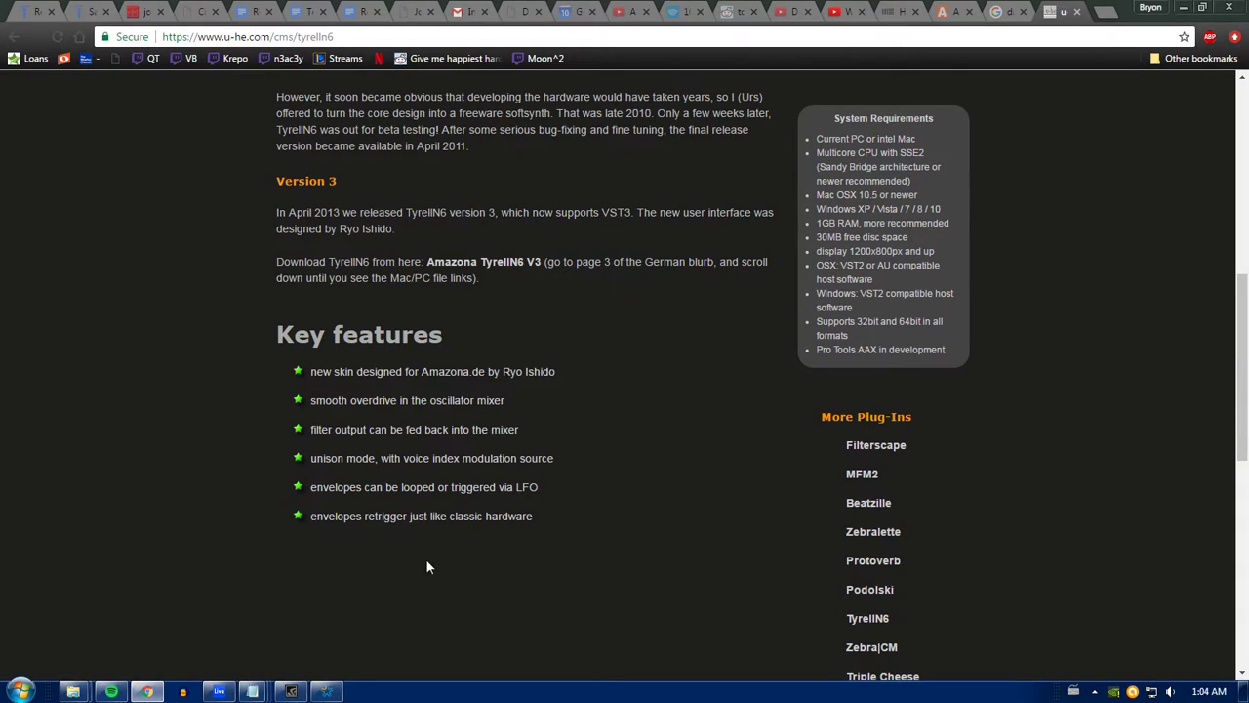
scroll(426, 566, up, 10)
drag(349, 145, 403, 136)
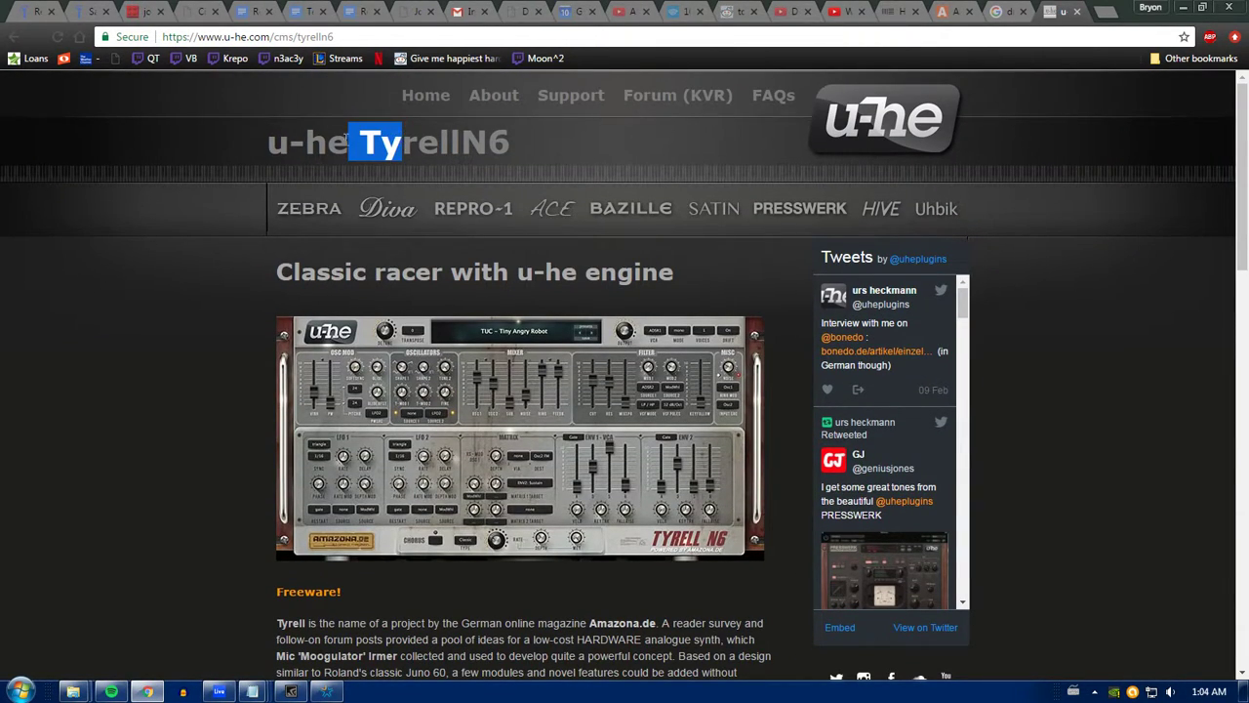
click(227, 218)
Step: Read down the TyrellN6 page past the Freeware description to the Key features list
scroll(282, 106, down, 2)
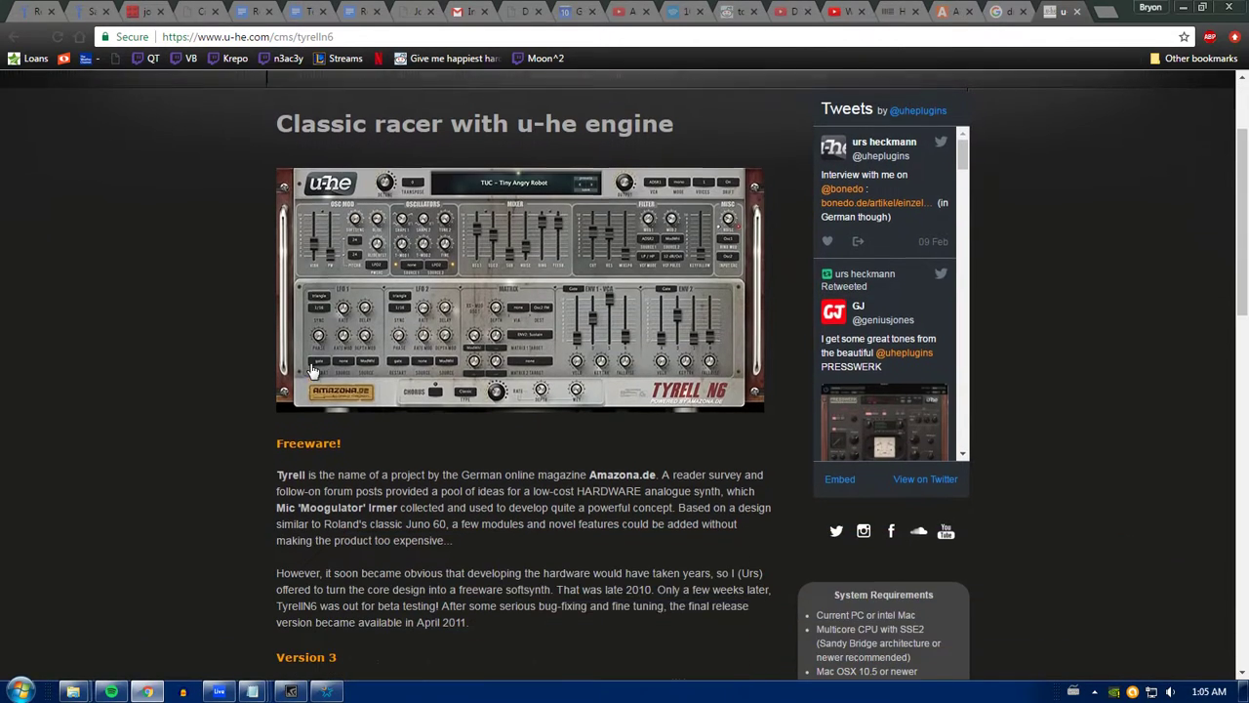
scroll(205, 340, down, 2)
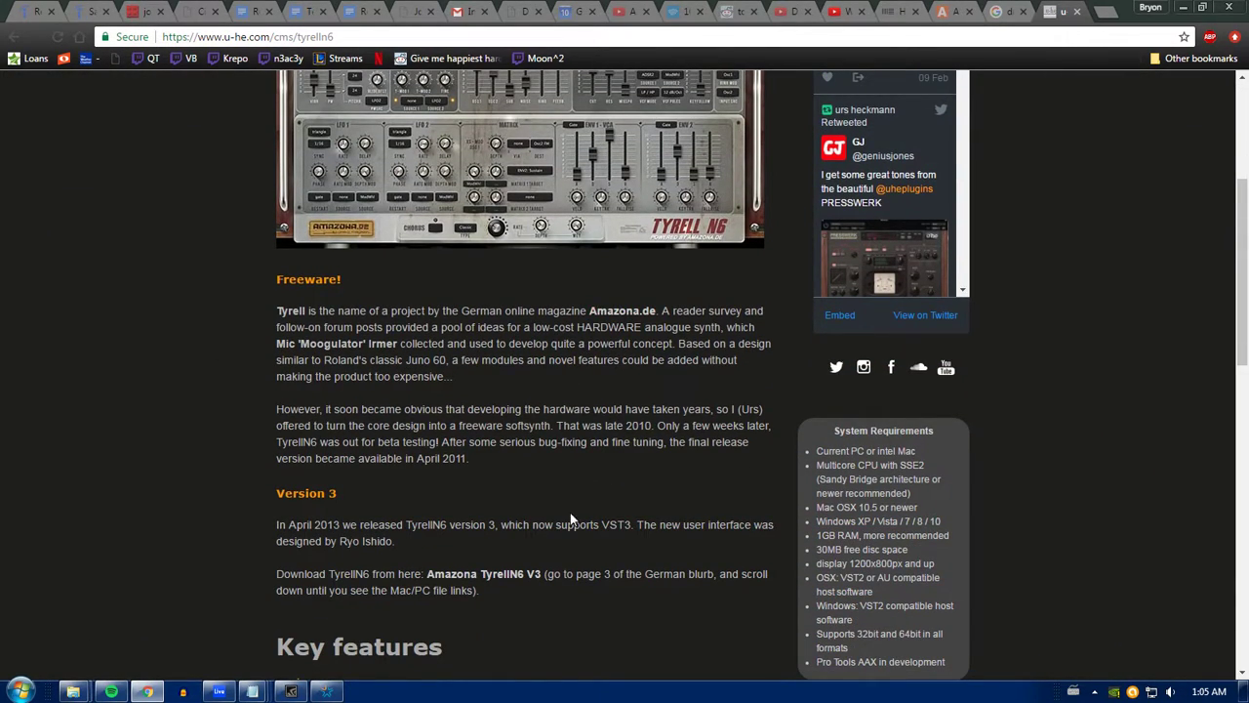
drag(570, 500, 536, 426)
click(536, 426)
scroll(586, 415, down, 2)
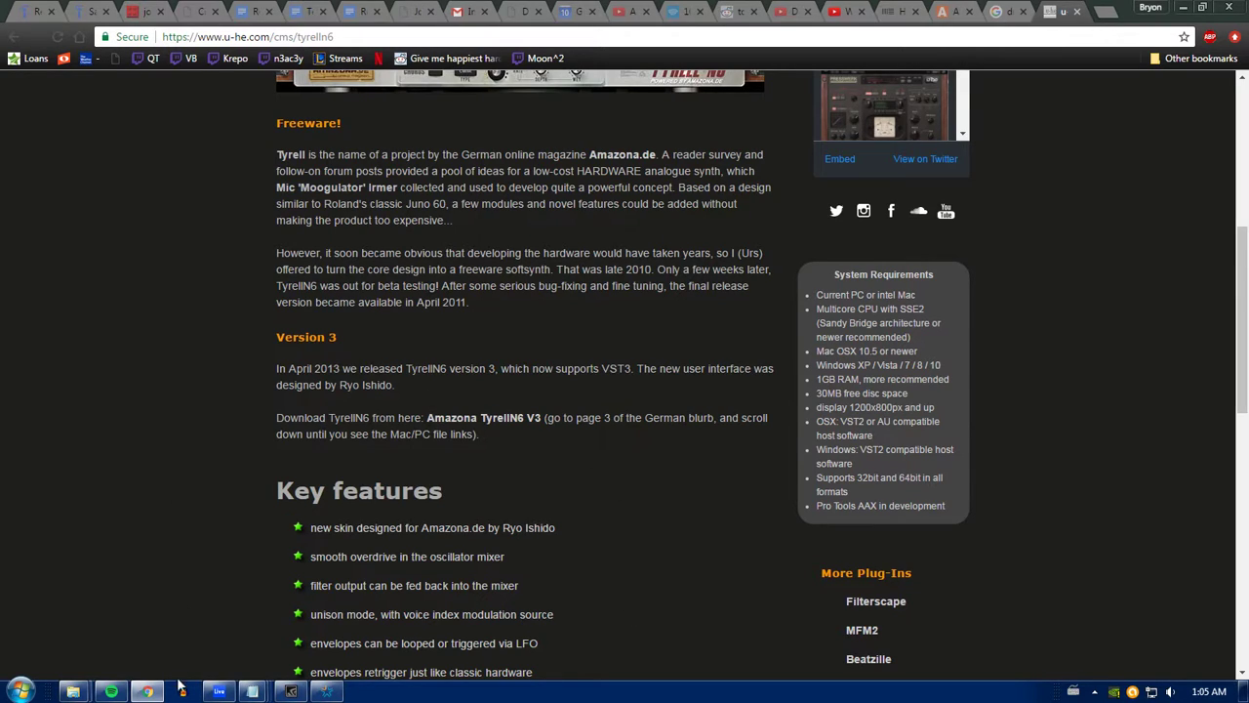
Step: Drag TyrellN6 from Live's Plug-ins browser onto a new MIDI track 10
click(219, 691)
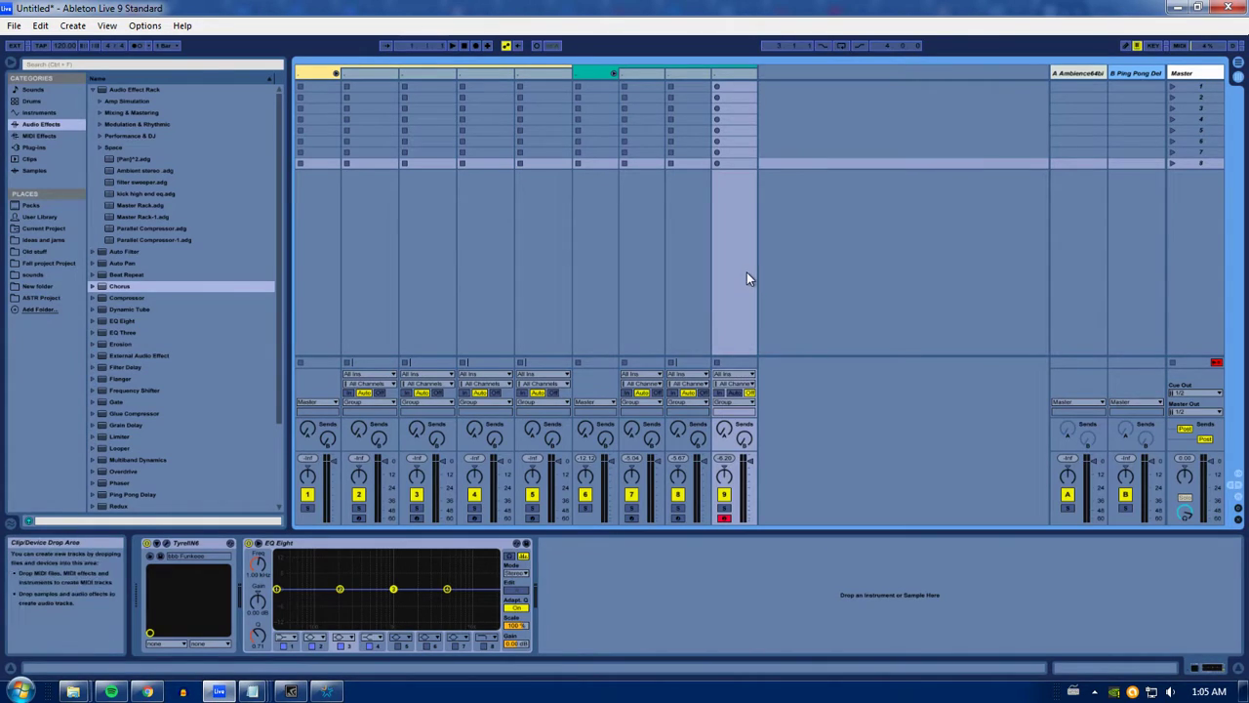
click(33, 146)
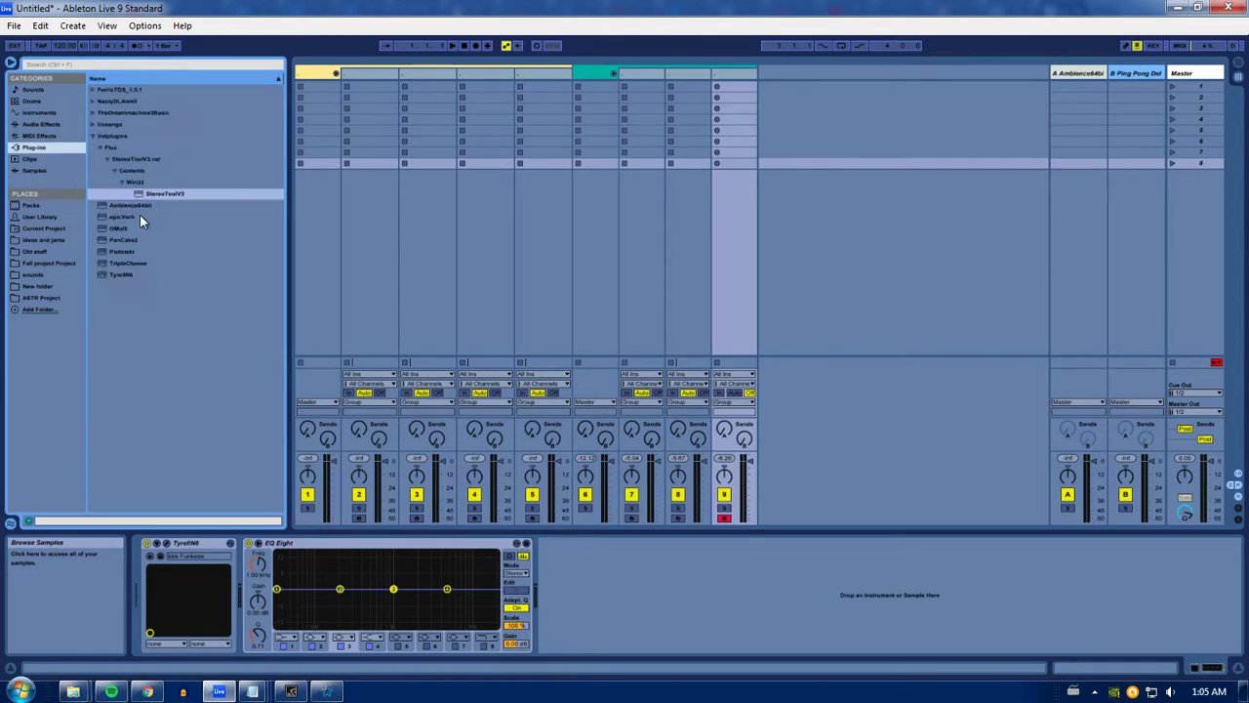
drag(117, 274, 906, 236)
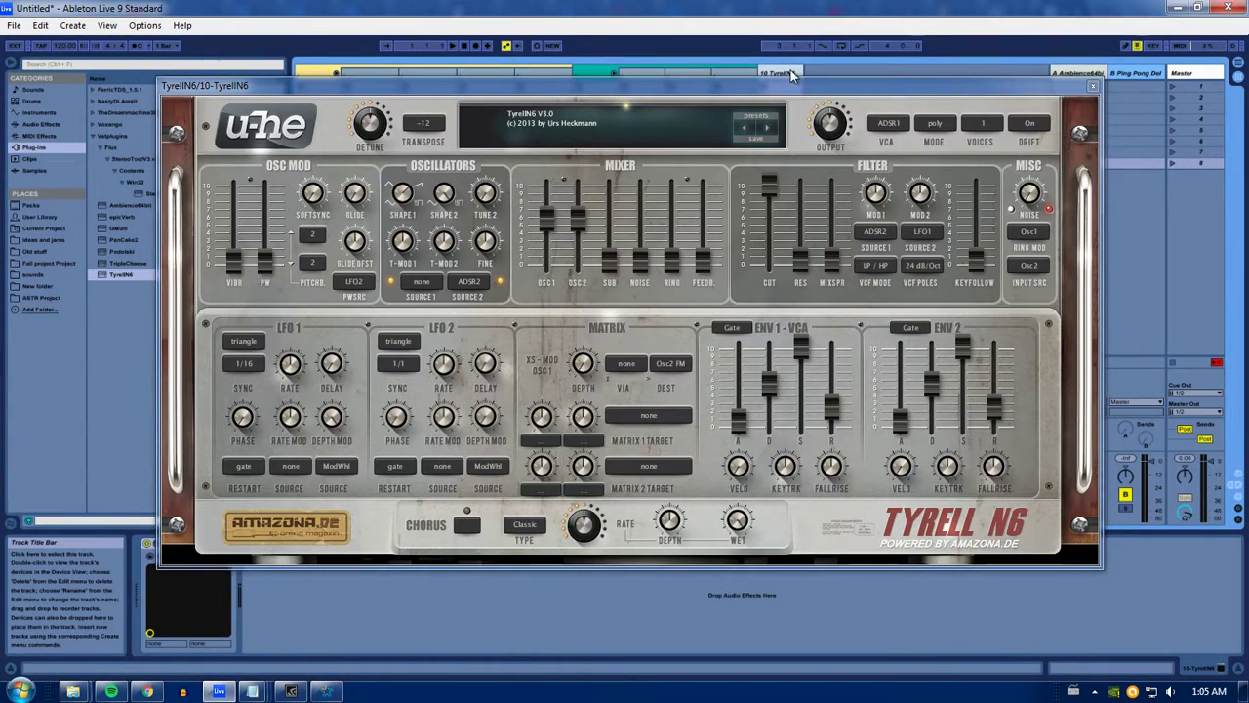
Step: Reposition the TyrellN6 window, test a note with the A key, and restore it to view
drag(1033, 88, 854, 541)
key(a)
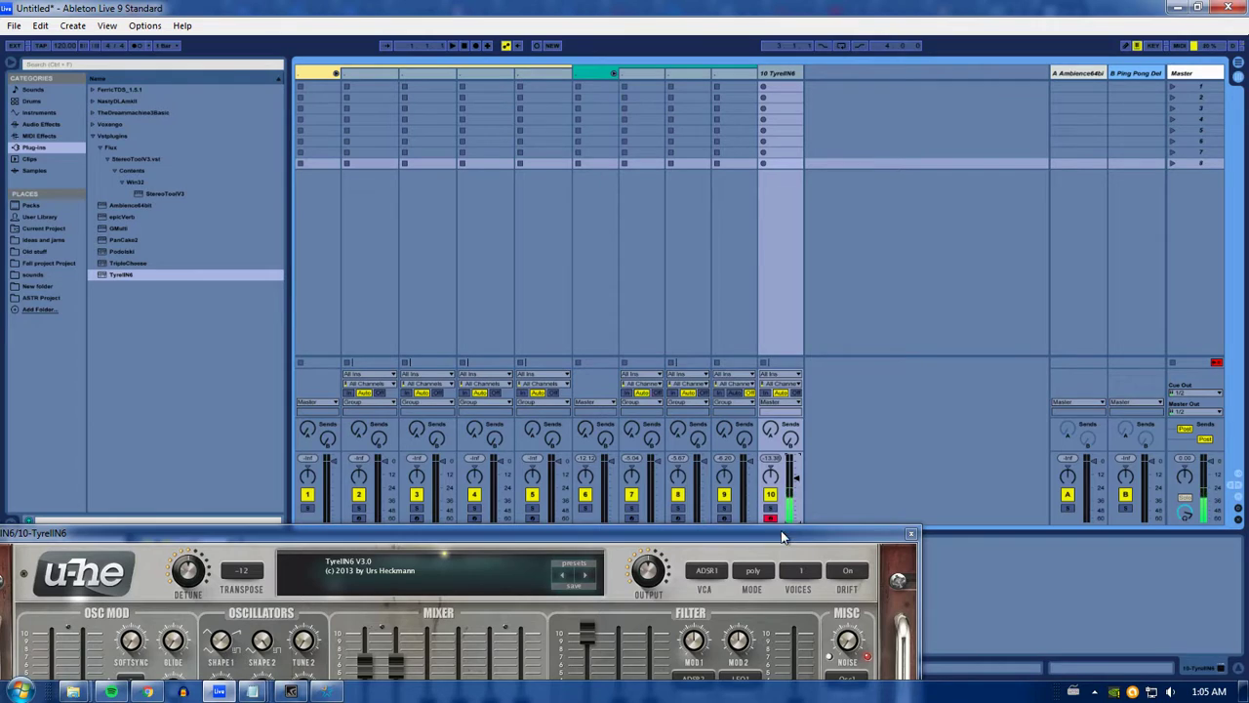
drag(781, 536, 970, 74)
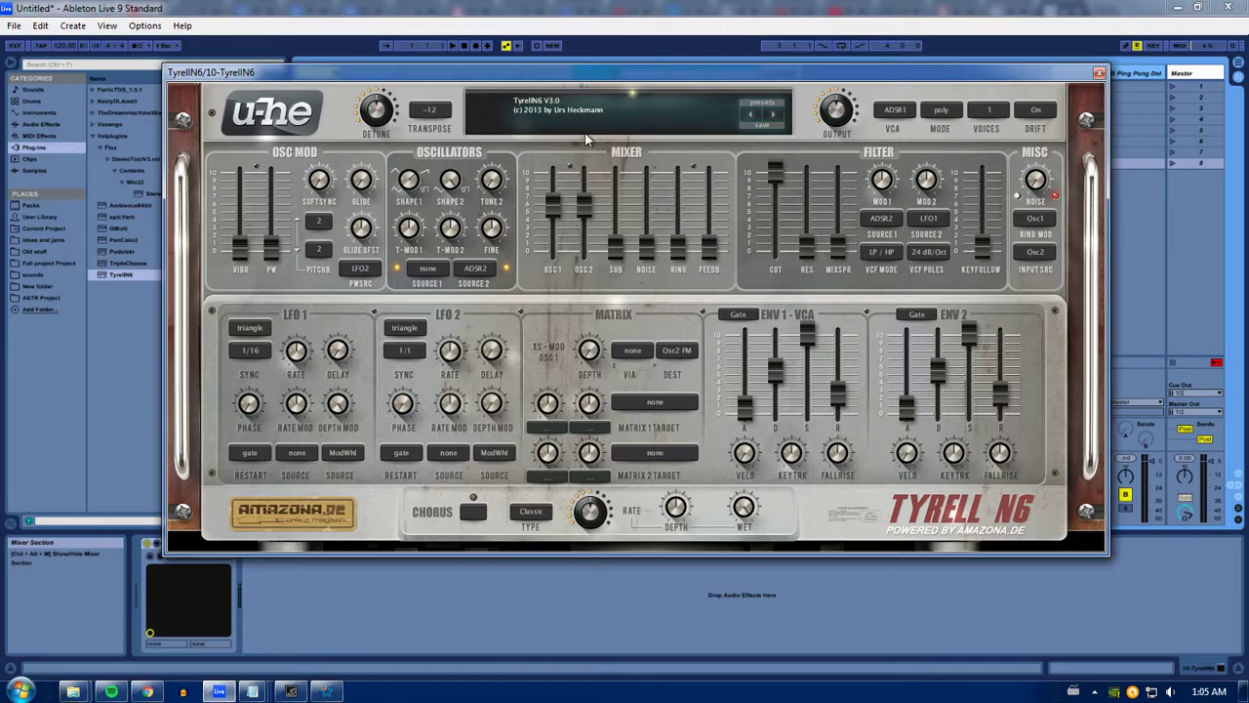
Step: Turn oscillator 2's level down and set oscillator 1's level to 25
drag(566, 216, 559, 208)
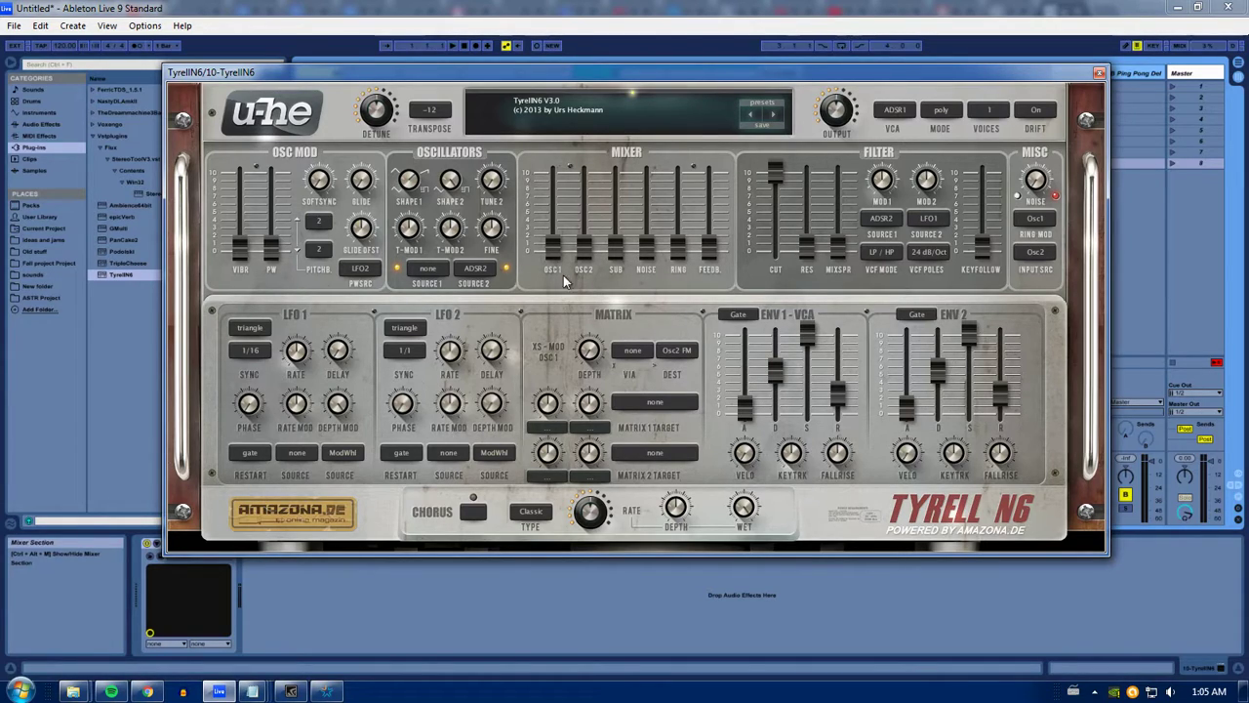
click(646, 246)
mouse_move(681, 256)
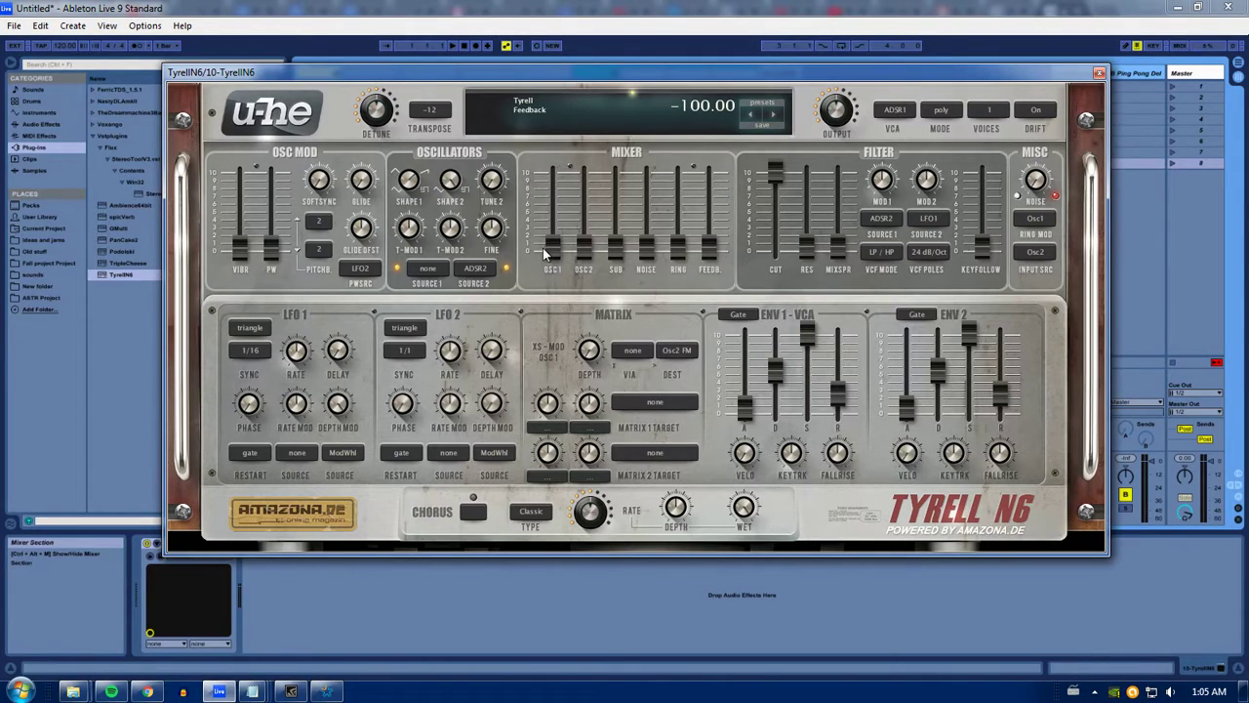
drag(553, 247, 561, 191)
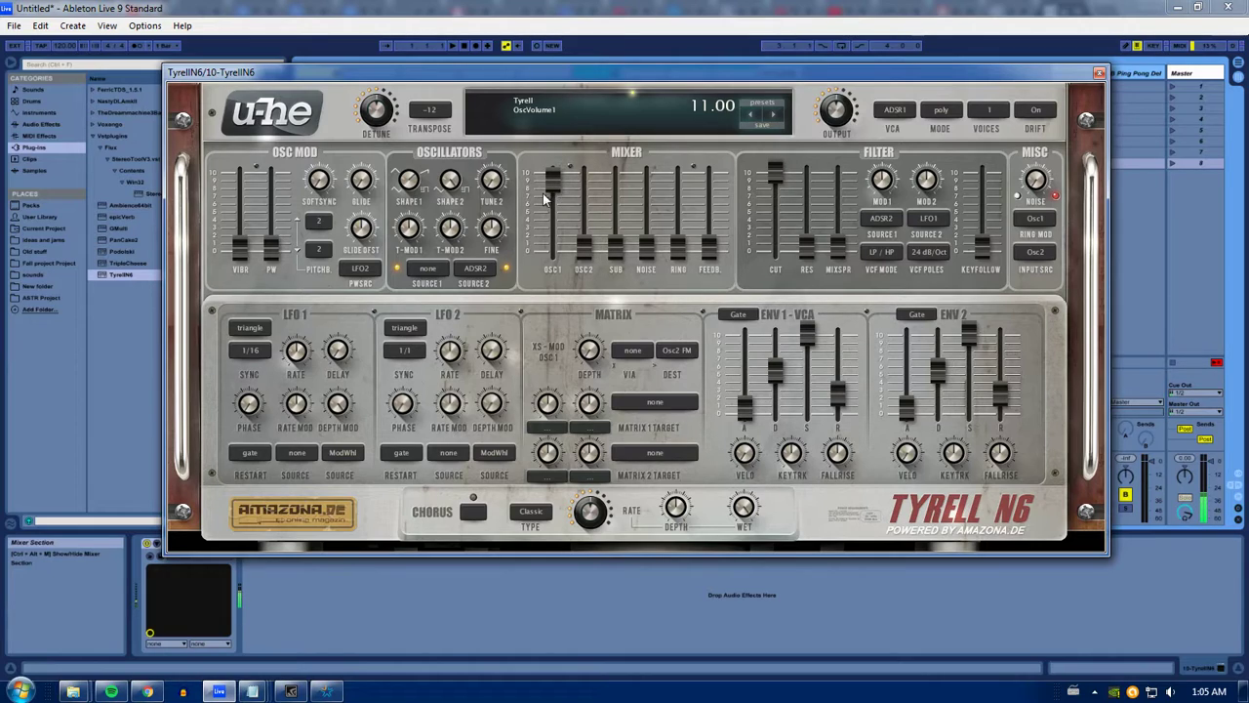
drag(550, 179, 554, 171)
Step: Sweep Shape 1 to about 3.08, silence oscillator 1, and adjust oscillator 2's shape
drag(409, 183, 402, 210)
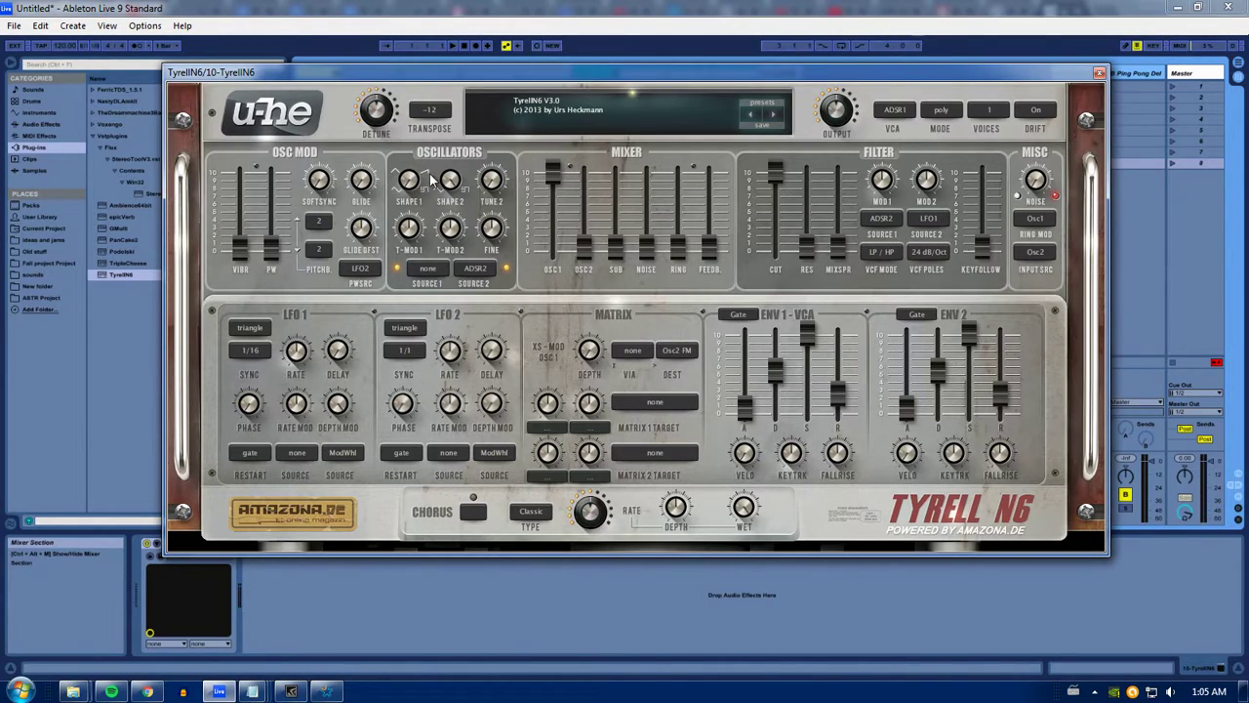
drag(422, 195, 470, 106)
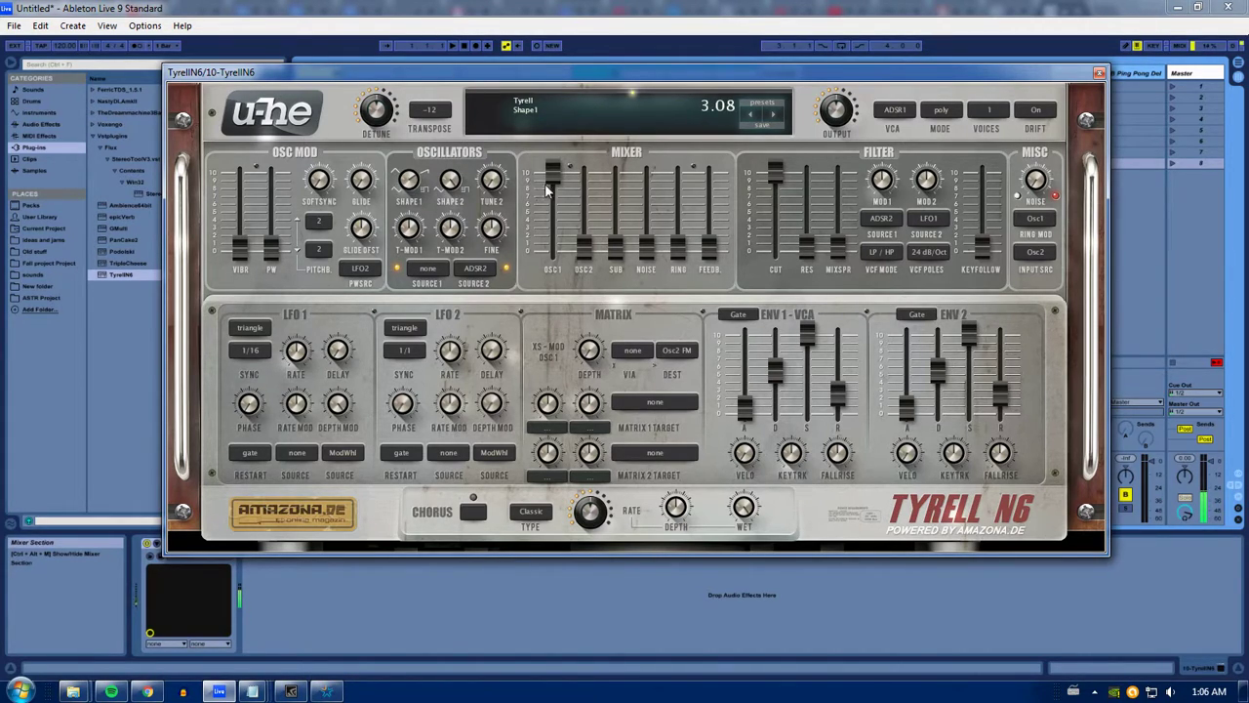
drag(553, 172, 583, 171)
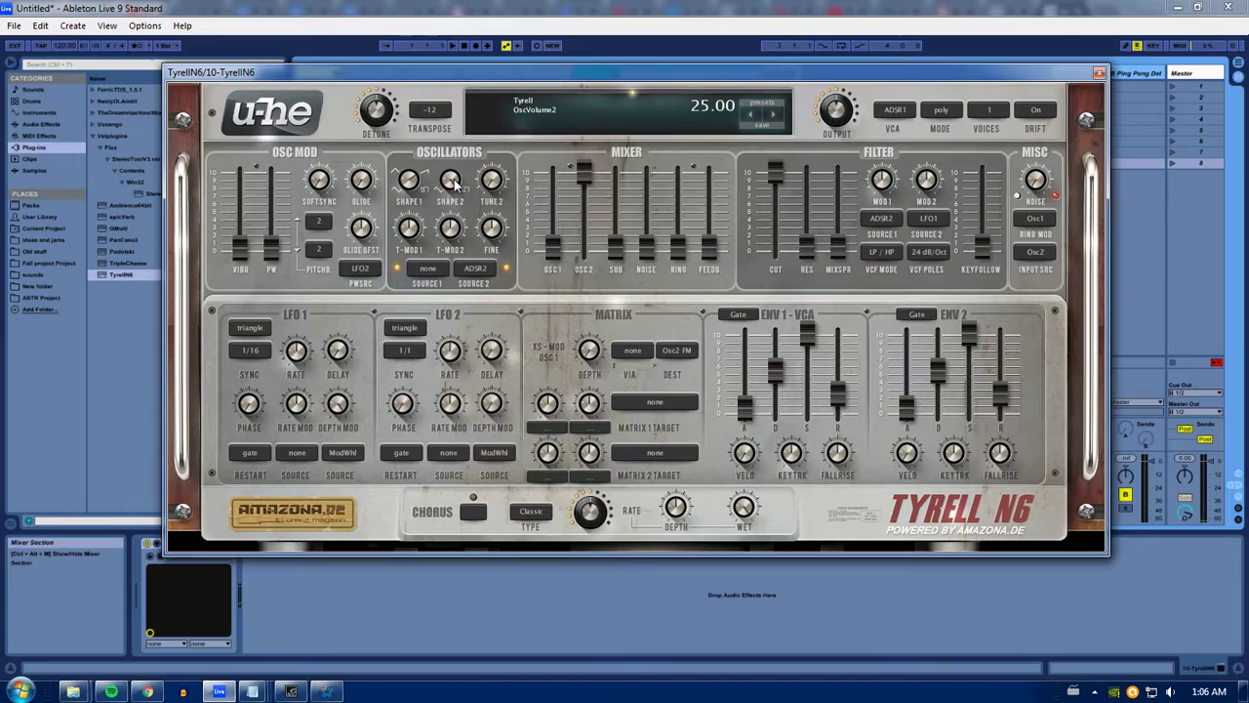
drag(451, 184, 452, 119)
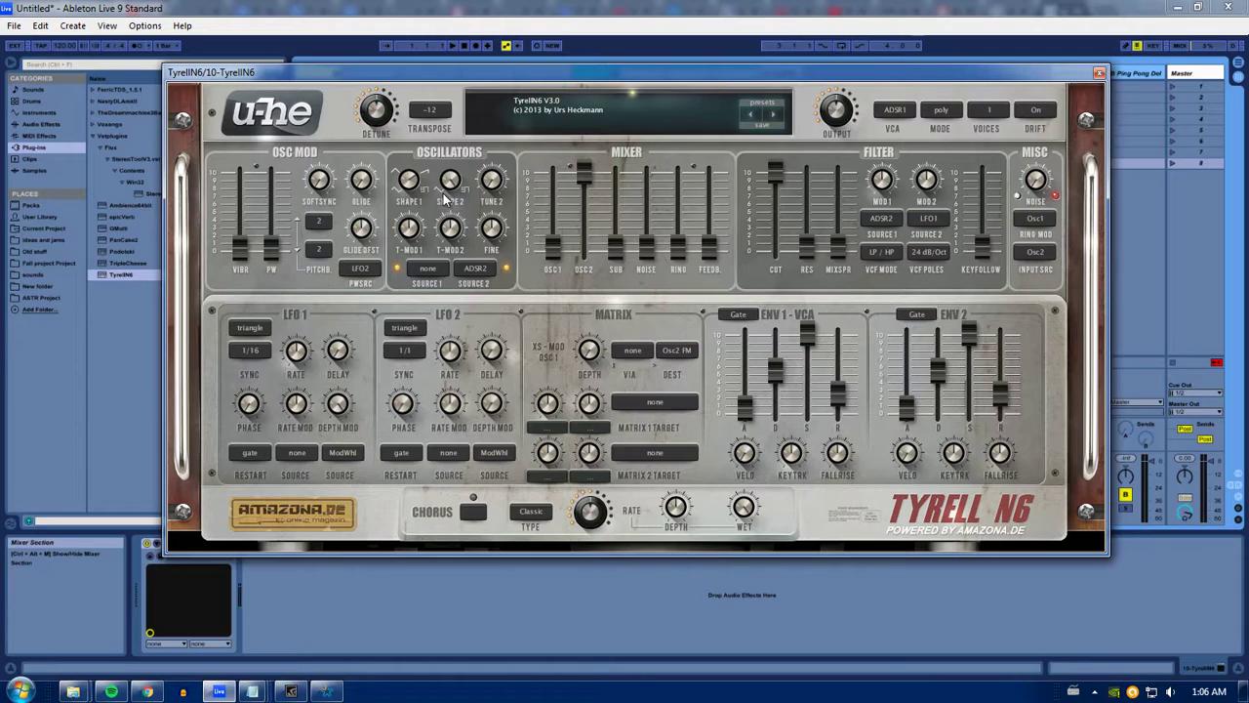
scroll(446, 188, down, 2)
scroll(445, 195, up, 1)
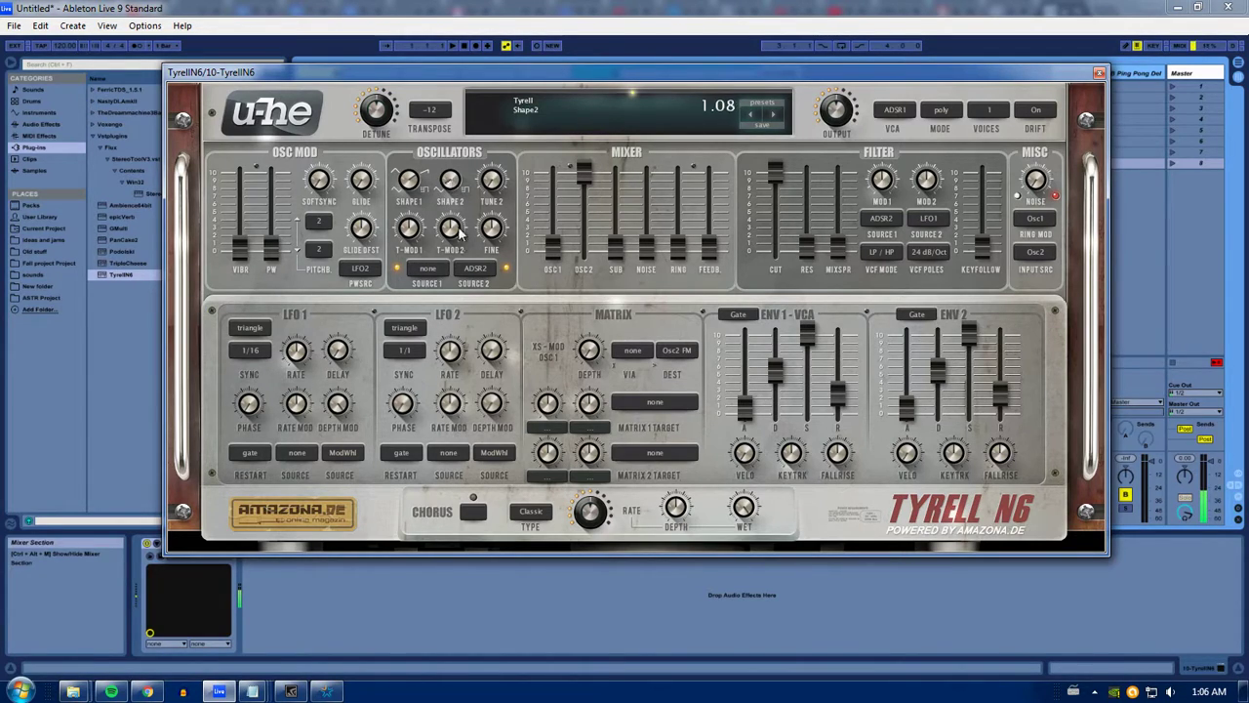
scroll(443, 201, down, 1)
Step: Return Shape 2 to 1.00 and pull oscillator 2's level fully down
drag(587, 180, 600, 301)
drag(451, 183, 540, 136)
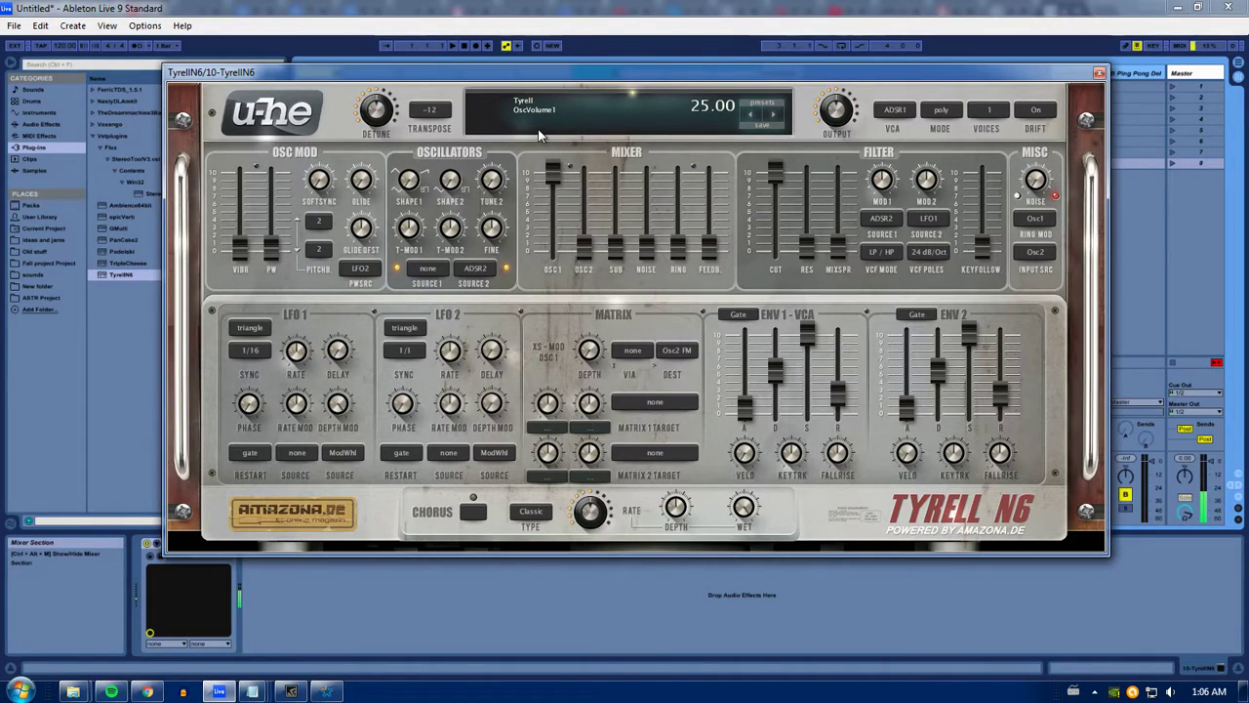
drag(584, 250, 584, 376)
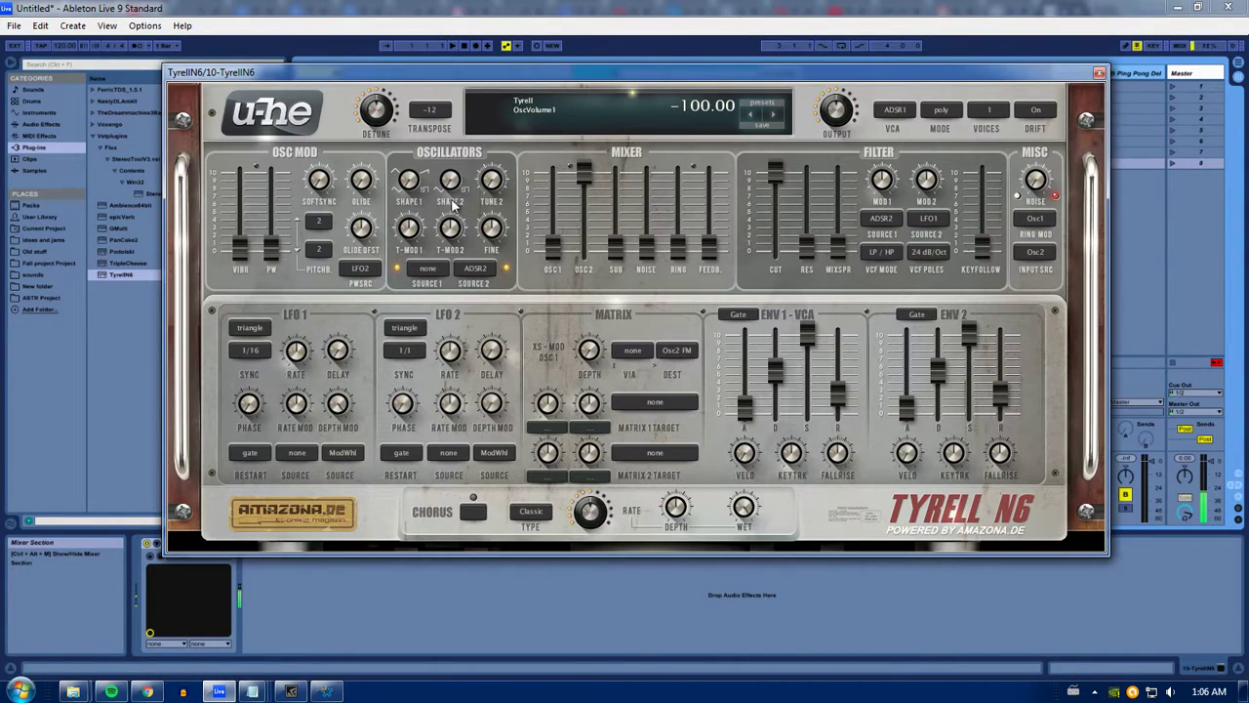
drag(584, 171, 579, 190)
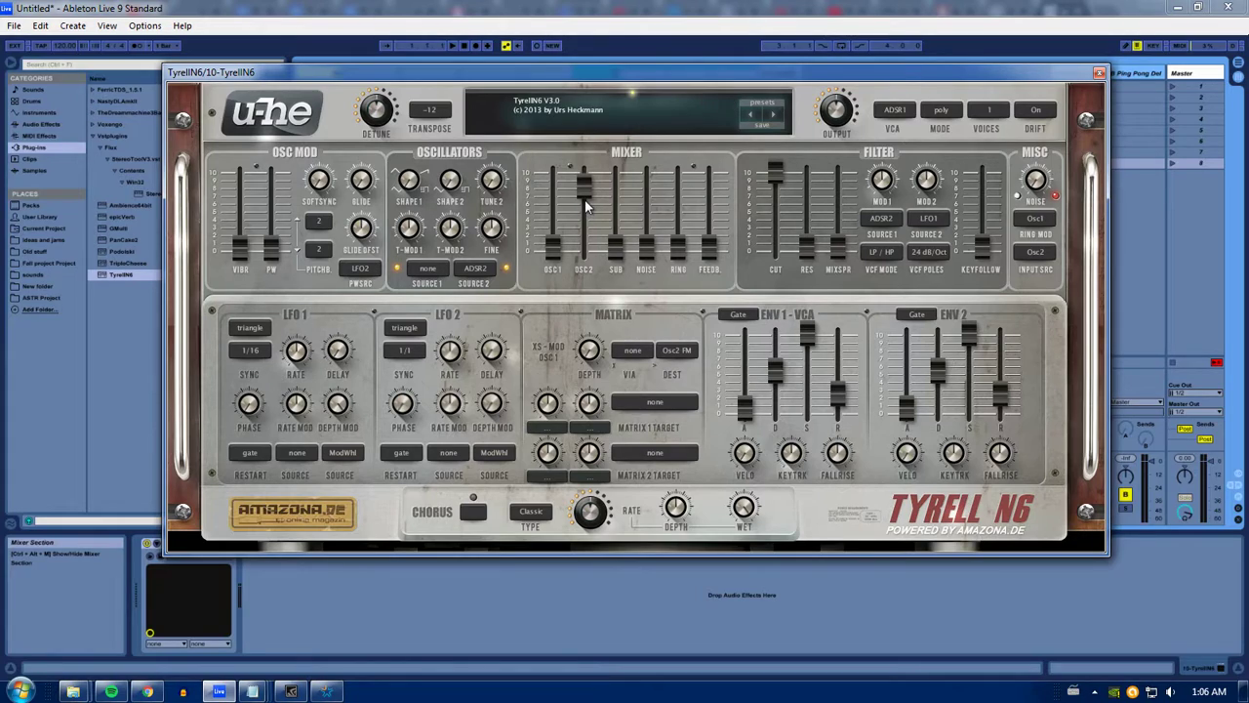
drag(584, 200, 625, 97)
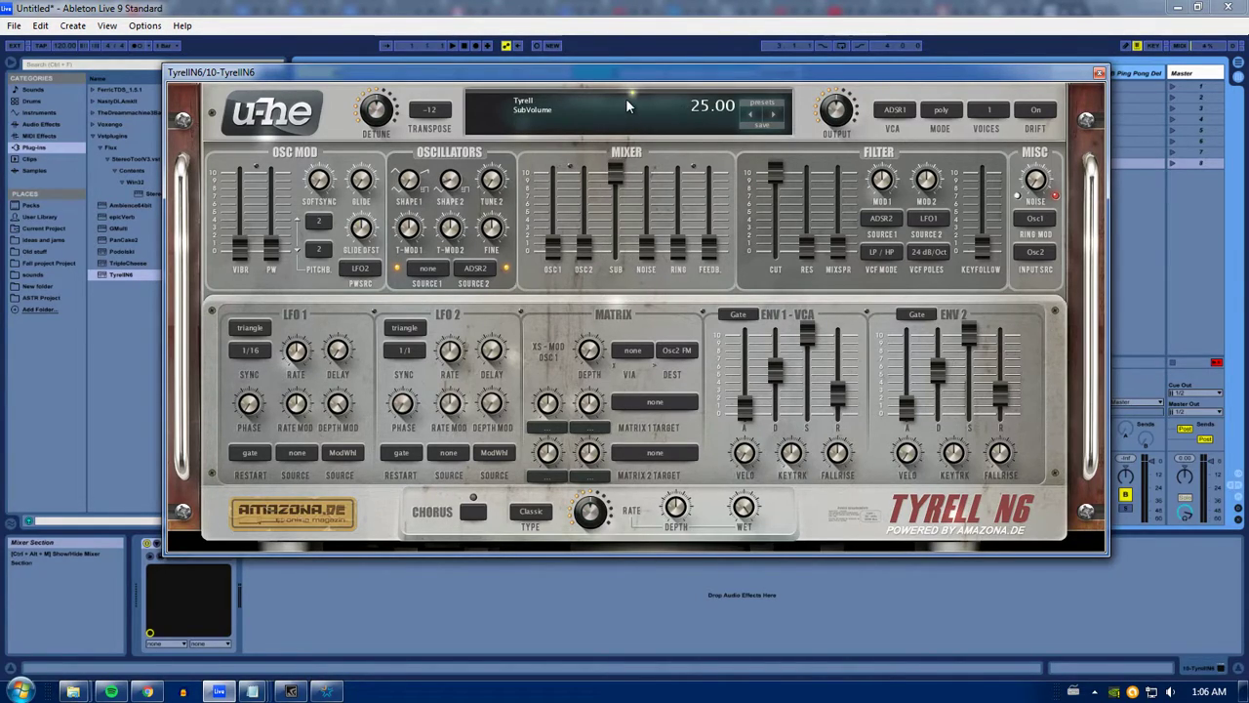
Step: Reset Shape 2 to 1.00, adjust Shape 1, and pull the sub oscillator nearly to minimum
drag(450, 182, 471, 212)
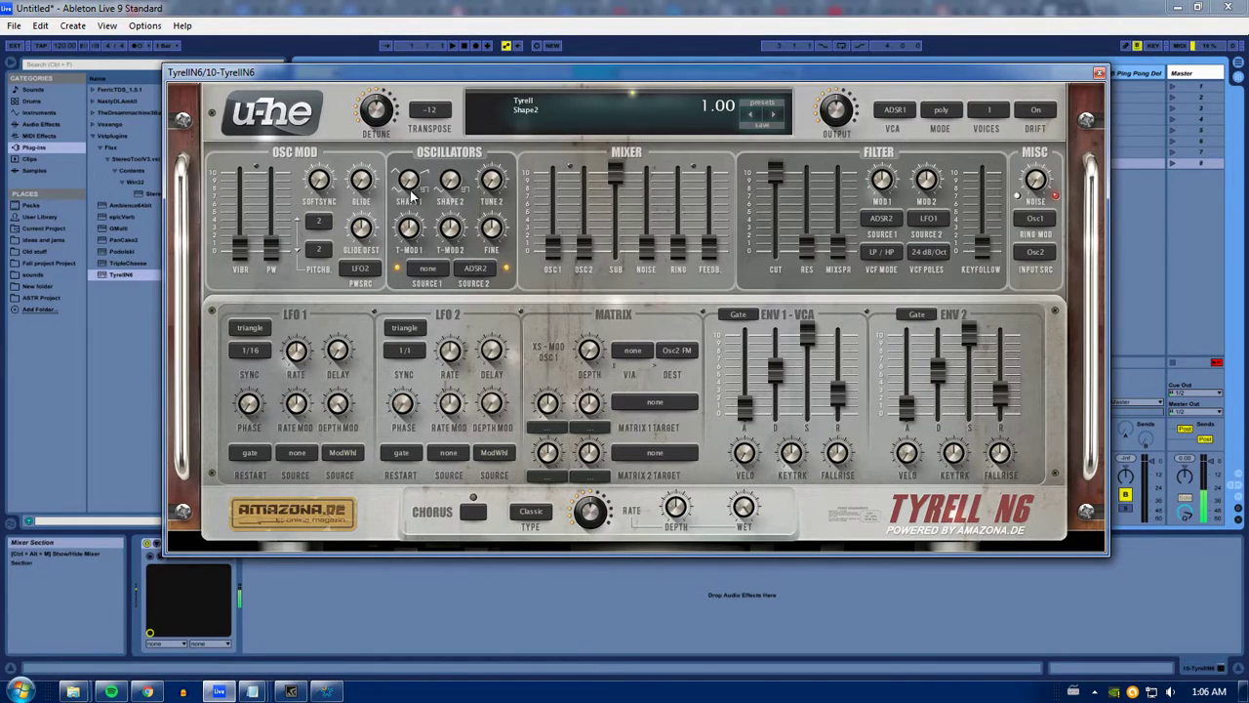
drag(408, 24, 575, 184)
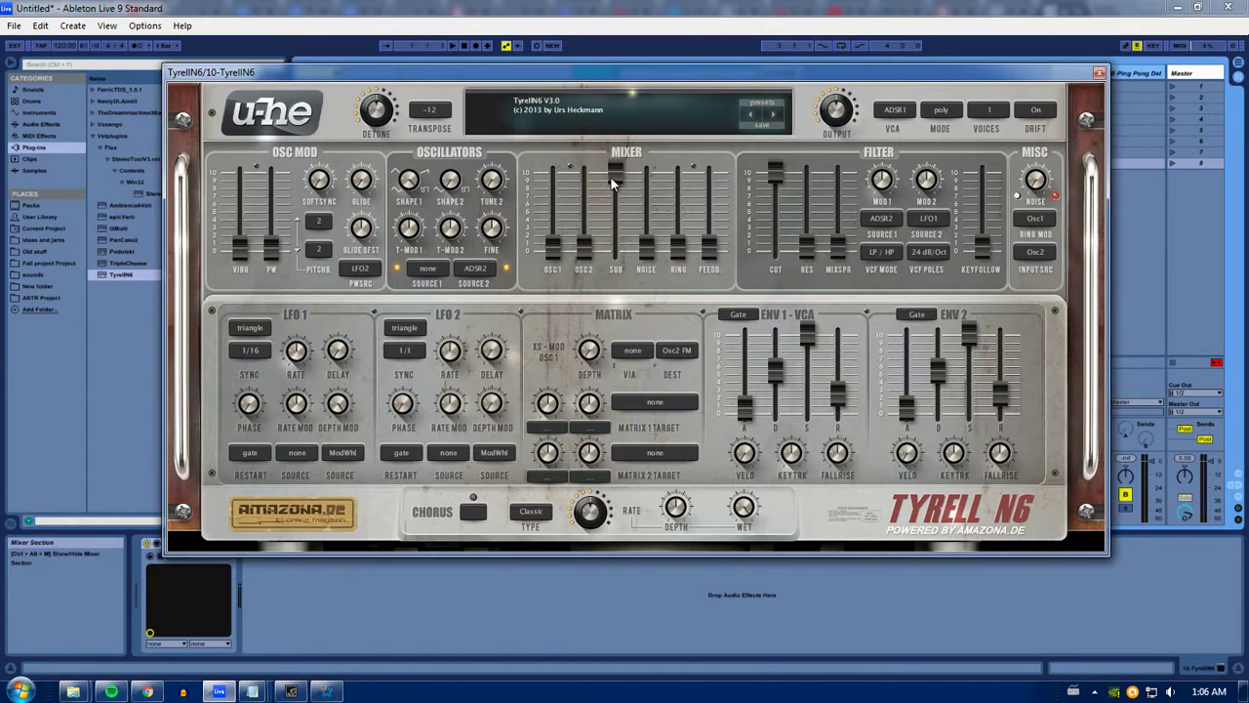
drag(610, 176, 661, 149)
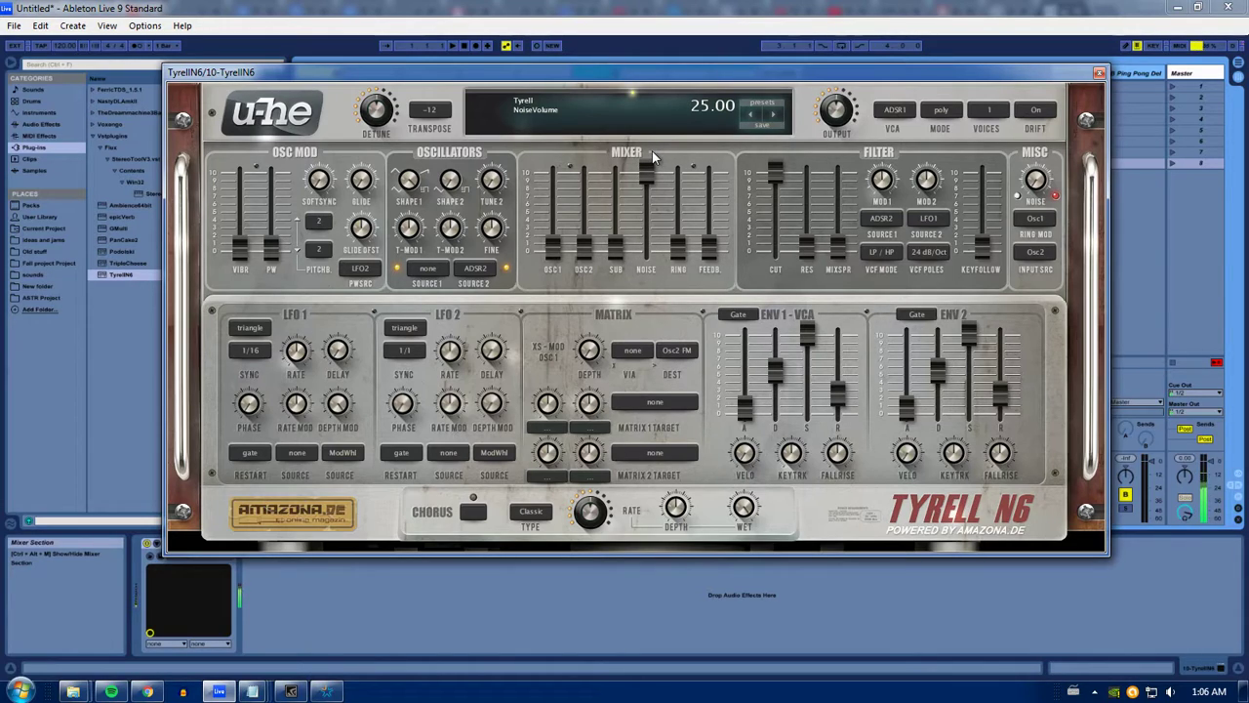
Step: Set the noise colour to 3.00 and turn the noise level fully off
drag(646, 168, 647, 186)
drag(1057, 194, 1037, 88)
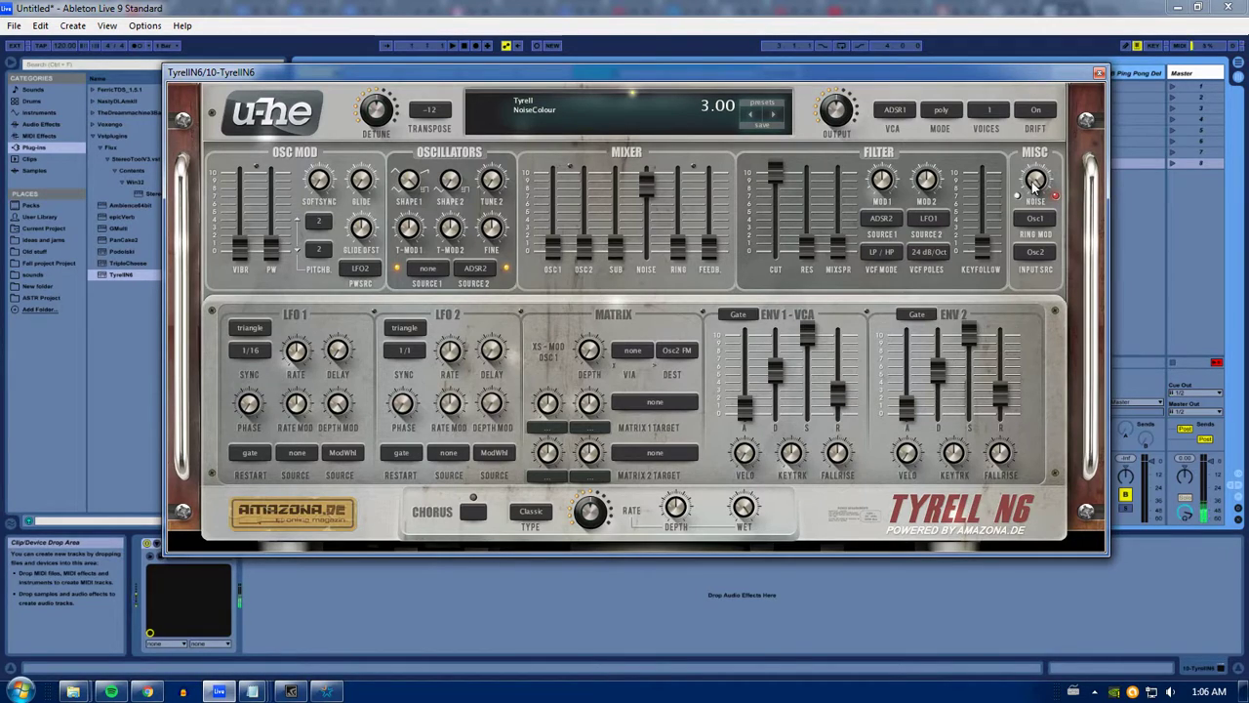
drag(1034, 192, 1040, 132)
drag(646, 182, 671, 381)
Step: Try the ring modulator at 25 with Osc1 and Osc2 inputs, then turn it fully down
drag(673, 244, 686, 107)
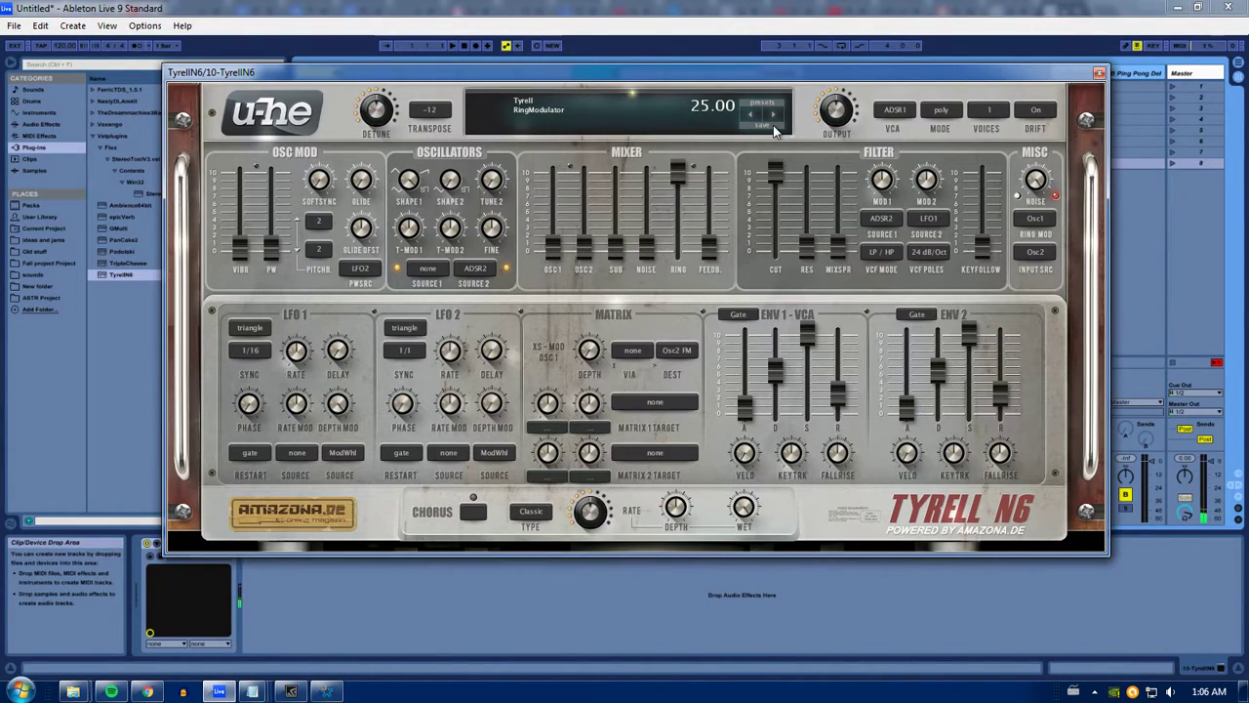
mouse_move(678, 177)
mouse_down()
mouse_move(692, 293)
mouse_move(683, 165)
mouse_up()
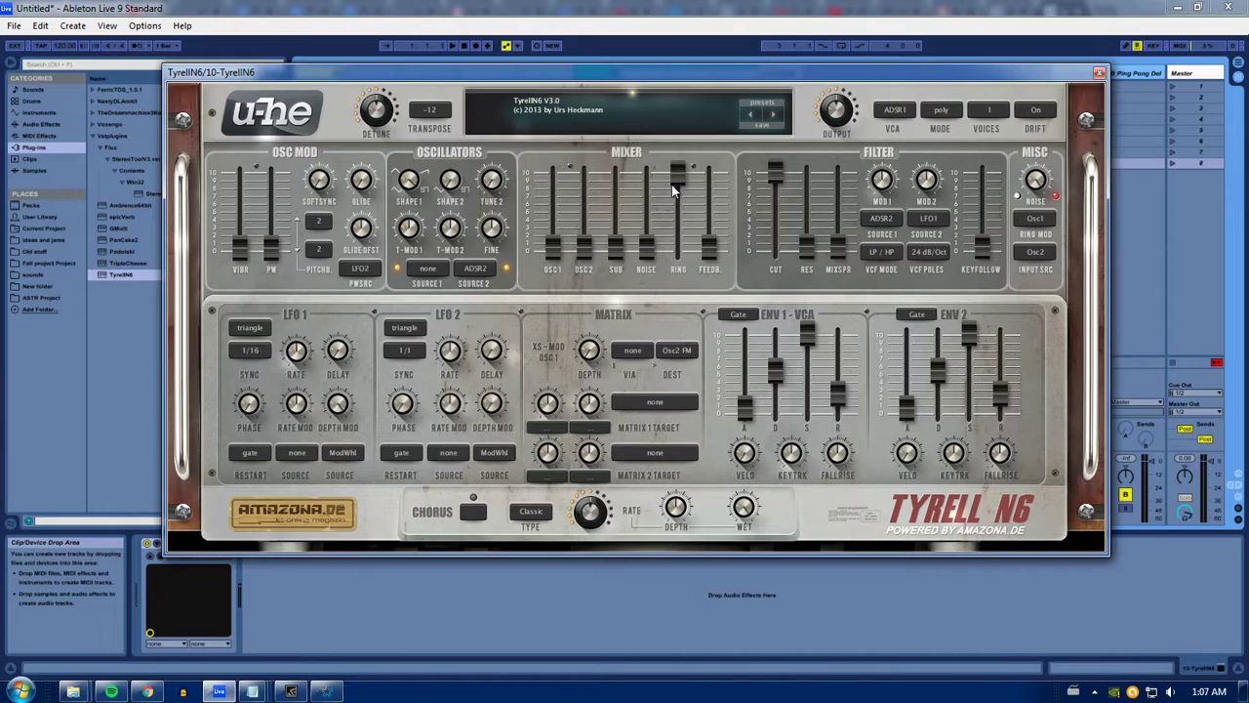
click(1046, 221)
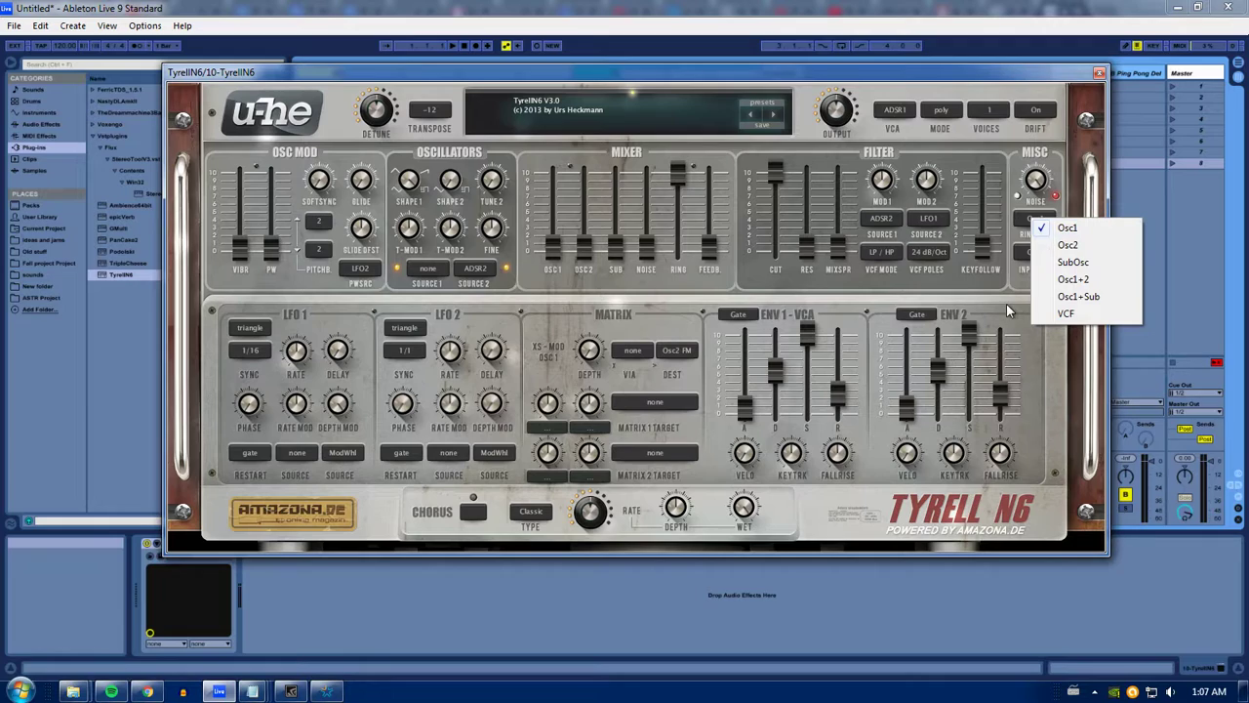
click(1006, 304)
click(1043, 258)
click(1008, 289)
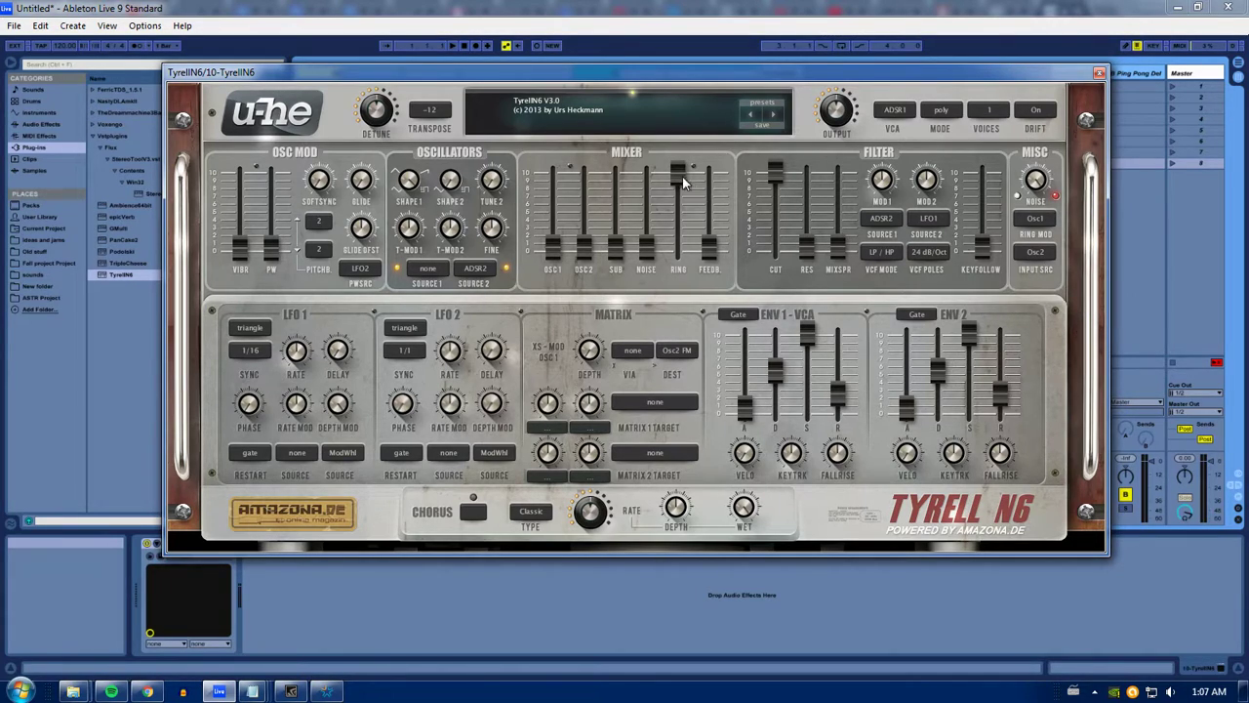
drag(682, 177, 704, 161)
Step: Raise oscillator 1's volume and lower the feedback amount
drag(554, 247, 558, 156)
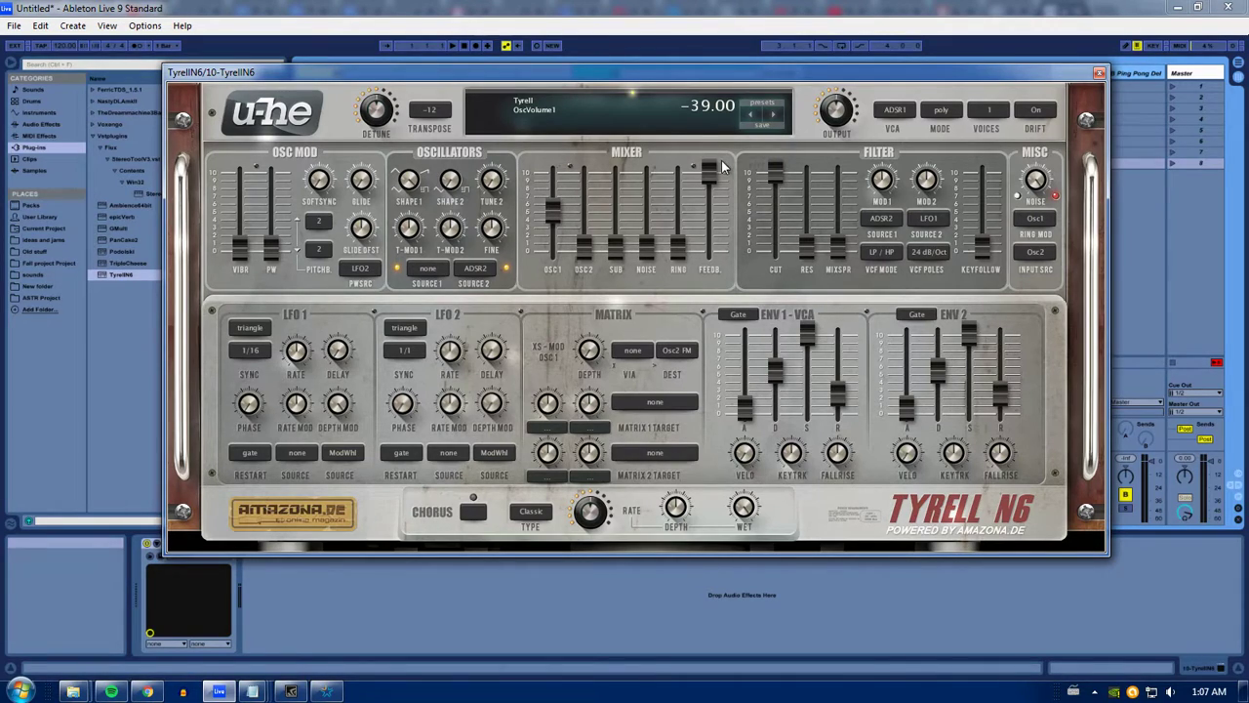
mouse_move(554, 218)
mouse_down()
mouse_move(569, 240)
mouse_move(576, 209)
mouse_up()
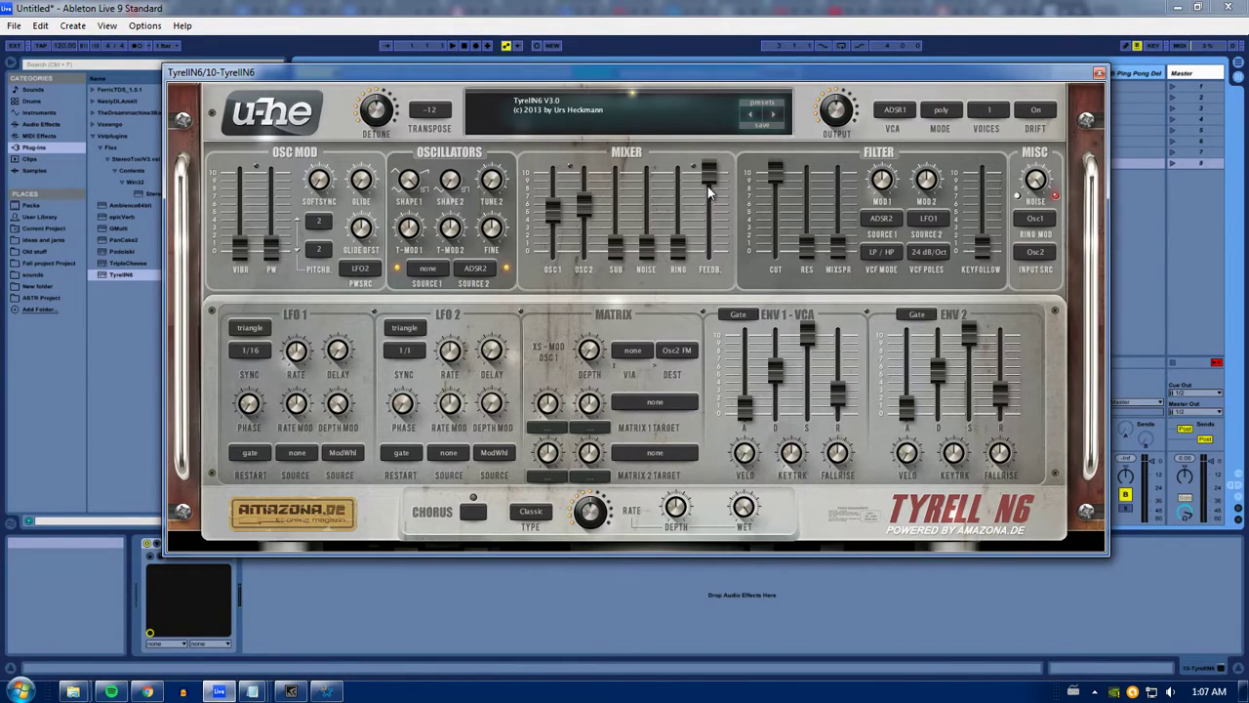
drag(708, 191, 709, 252)
Step: Zero the feedback, bring oscillator 2 partway up, and raise then trim its Tune 2 pitch
click(587, 193)
drag(587, 191, 600, 329)
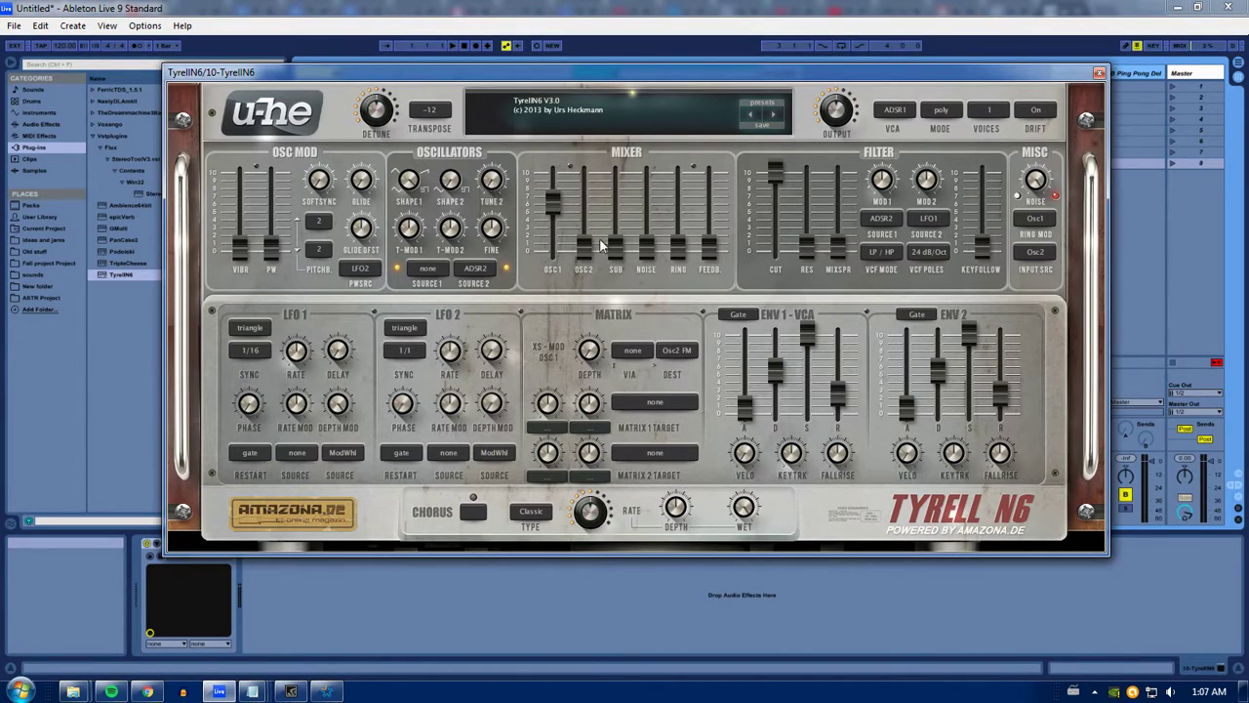
drag(586, 247, 586, 169)
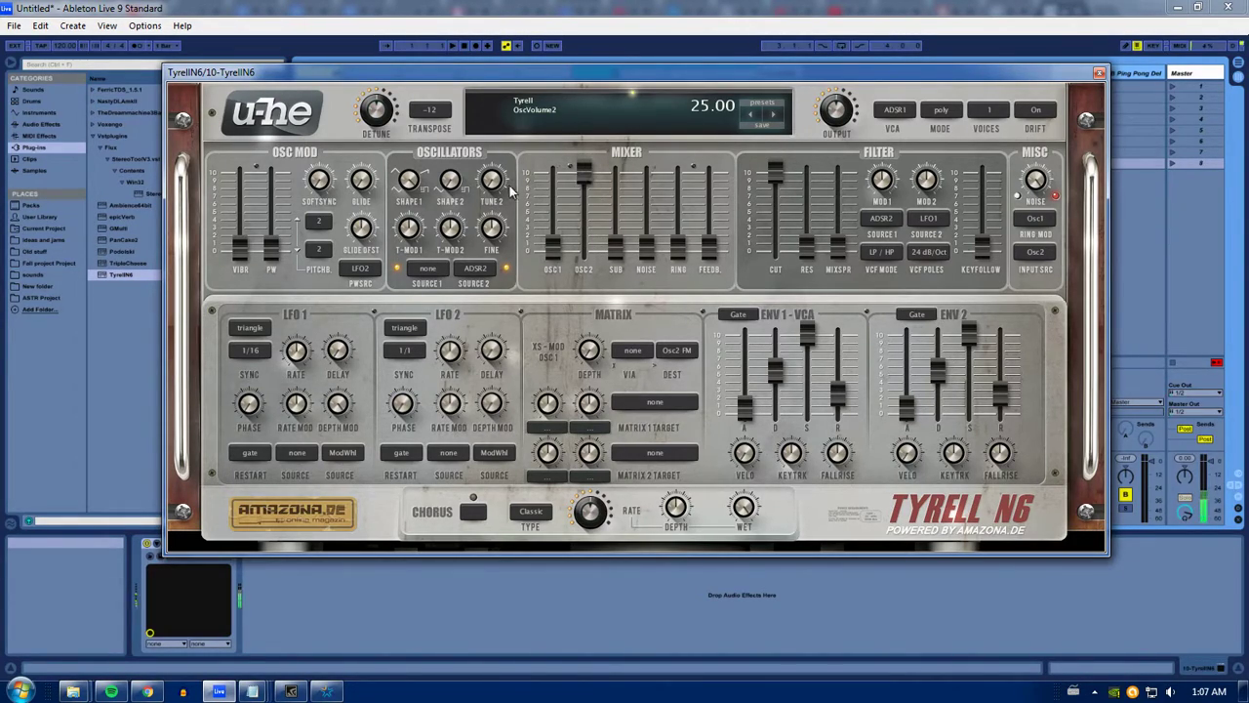
drag(495, 192, 490, 107)
drag(496, 181, 492, 226)
Step: Set oscillator 2 fine tune to -10, Osc1 volume to -8, Shape 1 to 3.06, muting oscillator 2
drag(590, 164, 560, 205)
drag(584, 248, 585, 204)
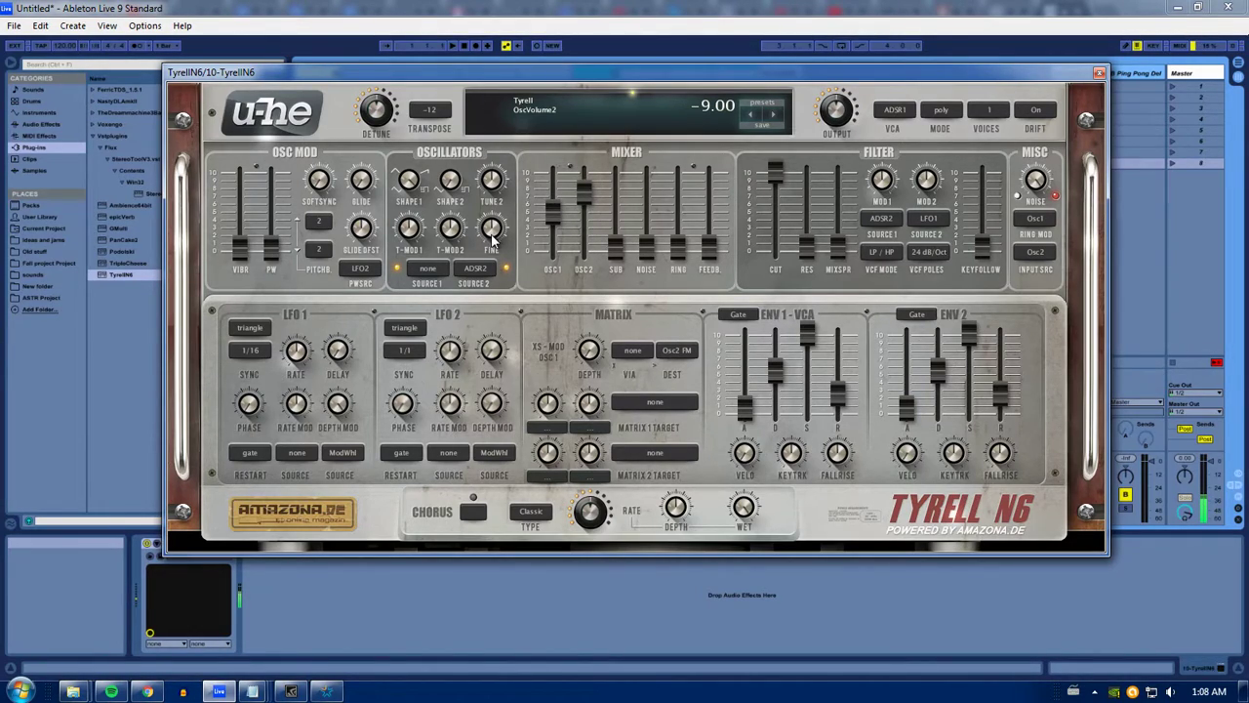
mouse_move(504, 201)
mouse_down()
mouse_move(503, 268)
mouse_move(503, 225)
mouse_up()
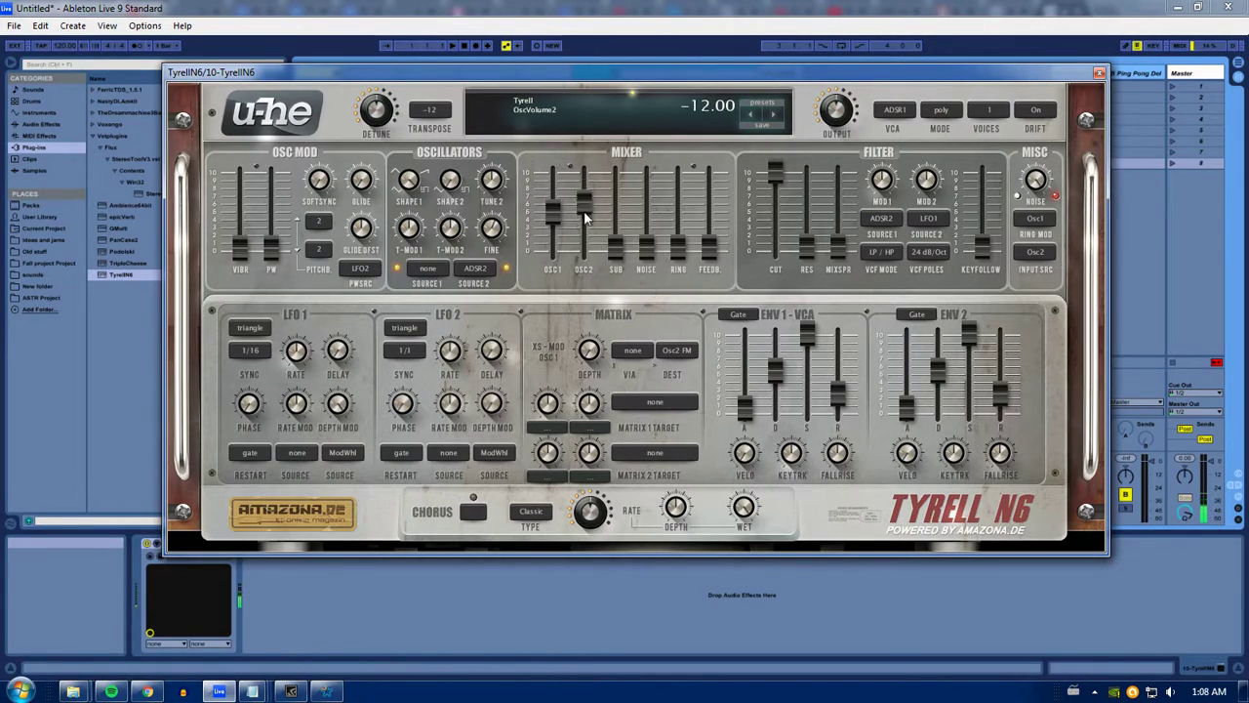
drag(584, 217, 552, 193)
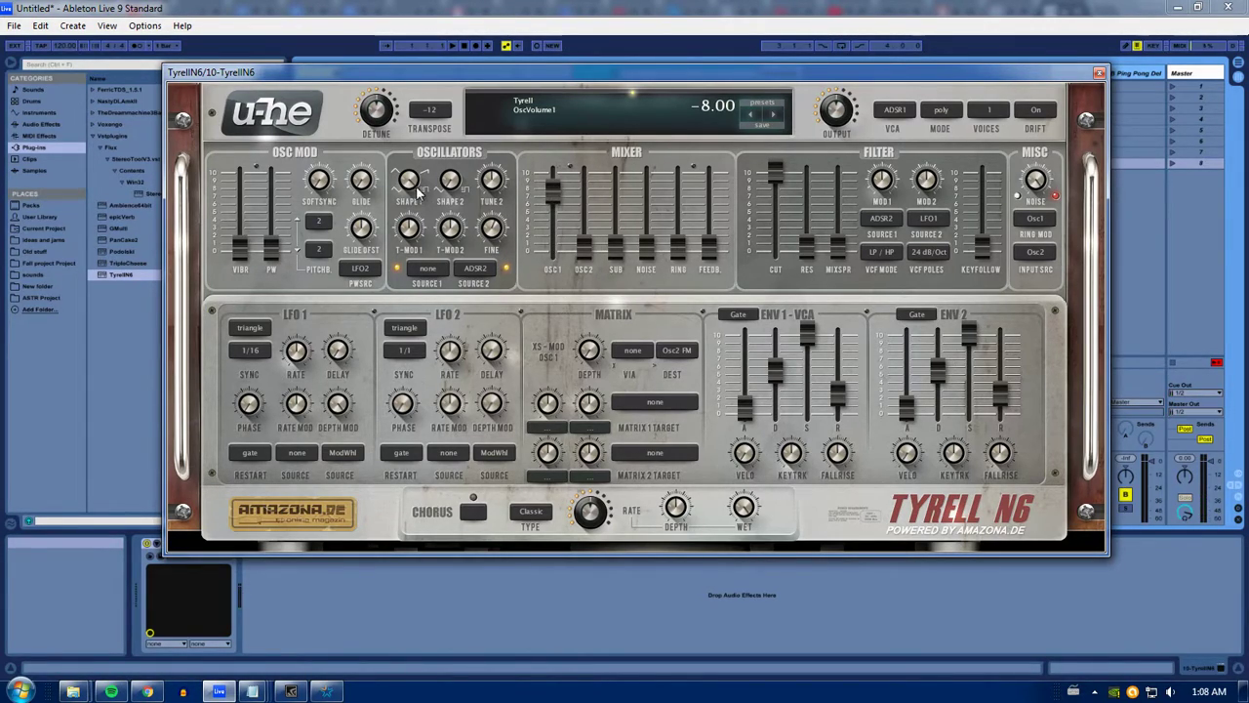
drag(418, 191, 416, 234)
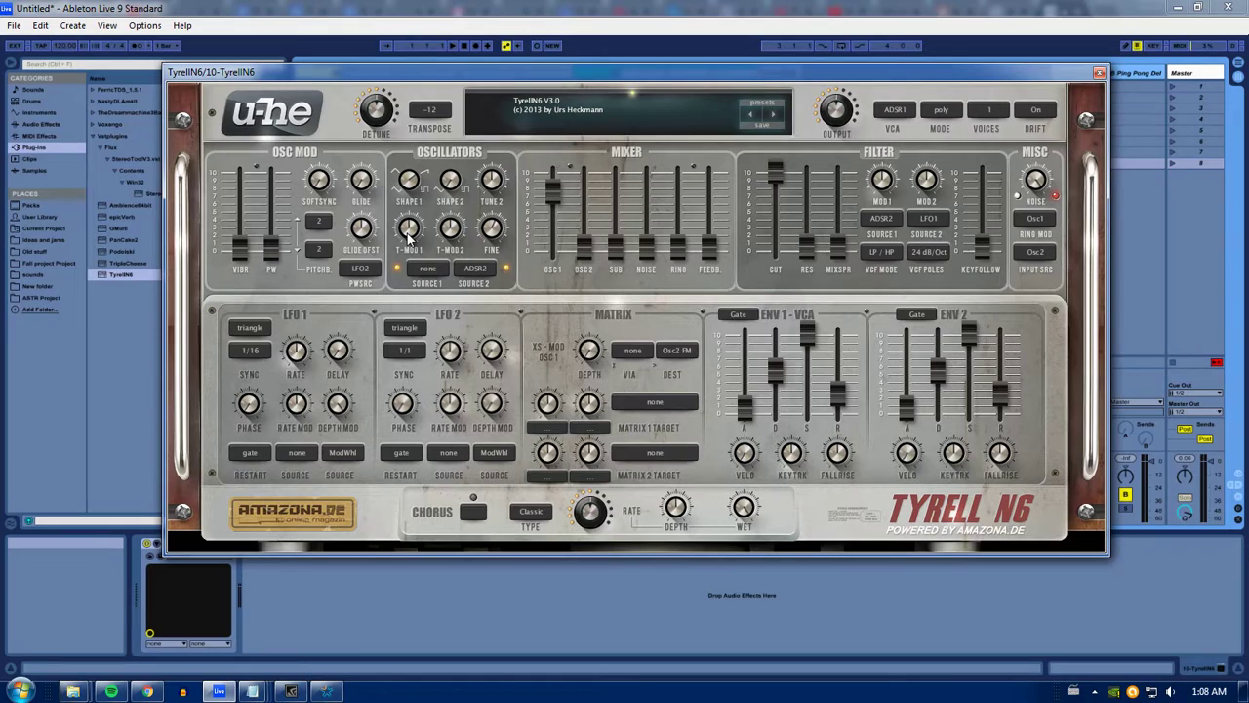
click(426, 266)
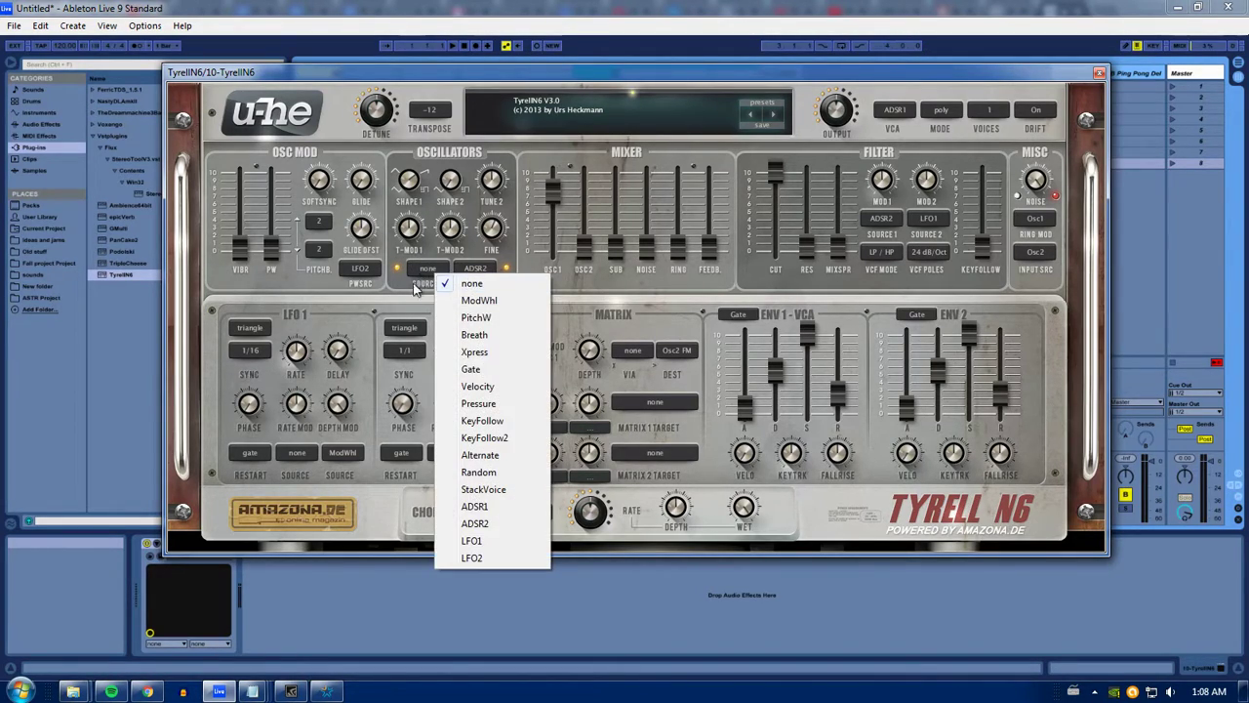
click(437, 277)
click(444, 269)
click(455, 278)
click(427, 272)
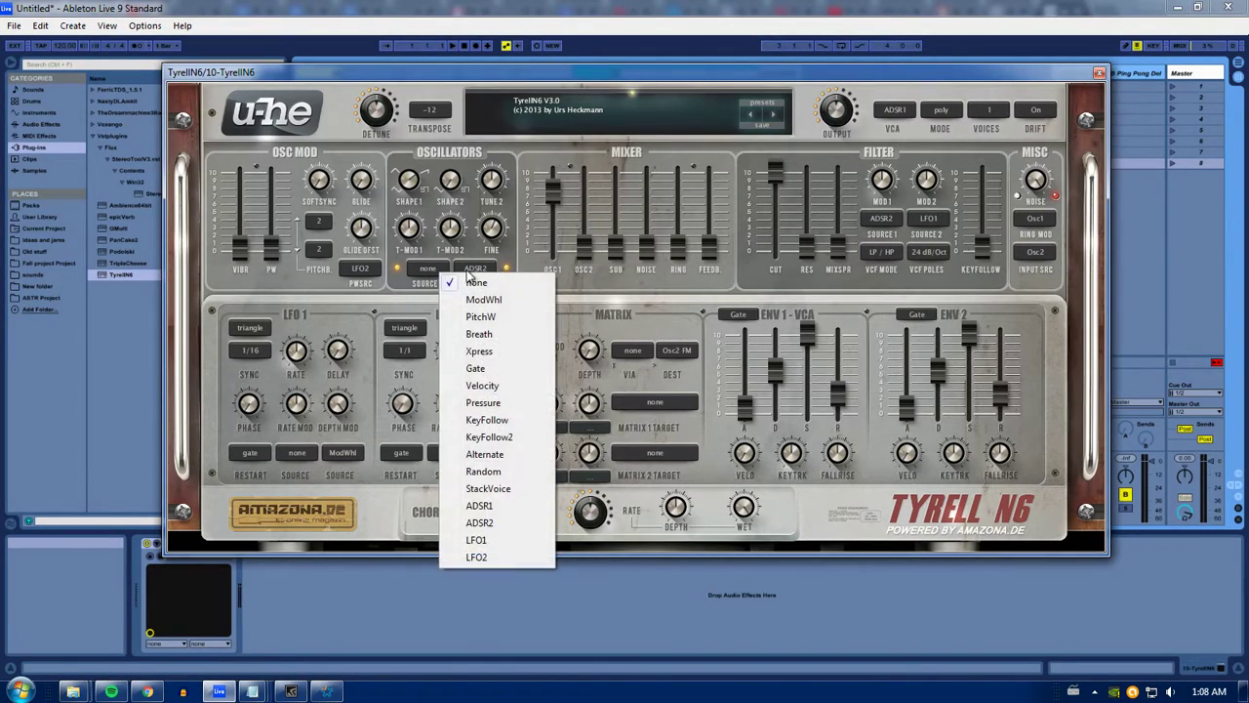
click(423, 276)
click(459, 265)
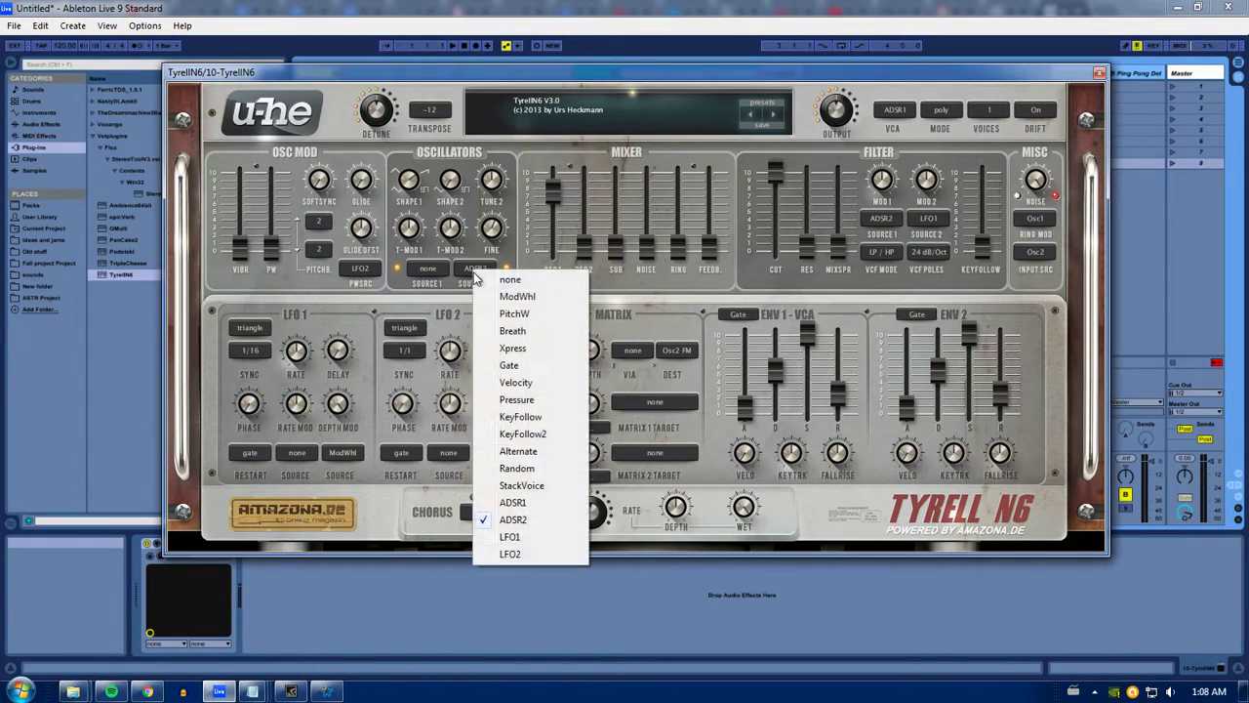
click(436, 280)
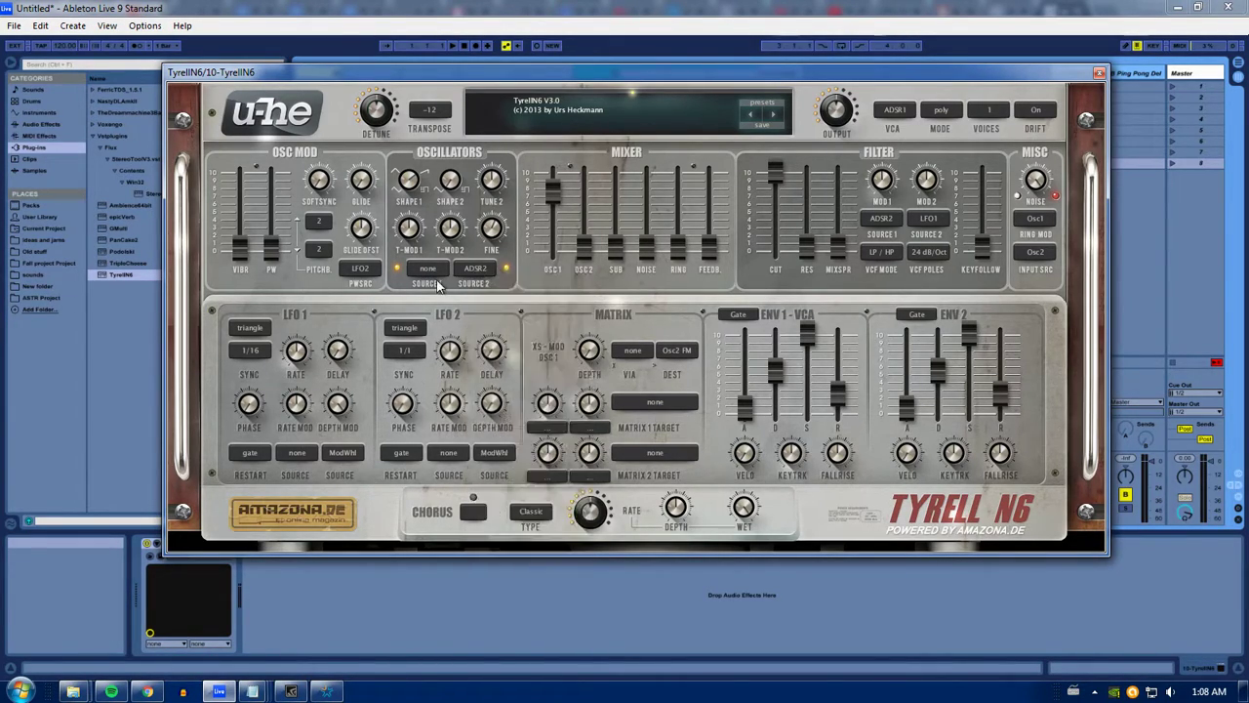
click(436, 279)
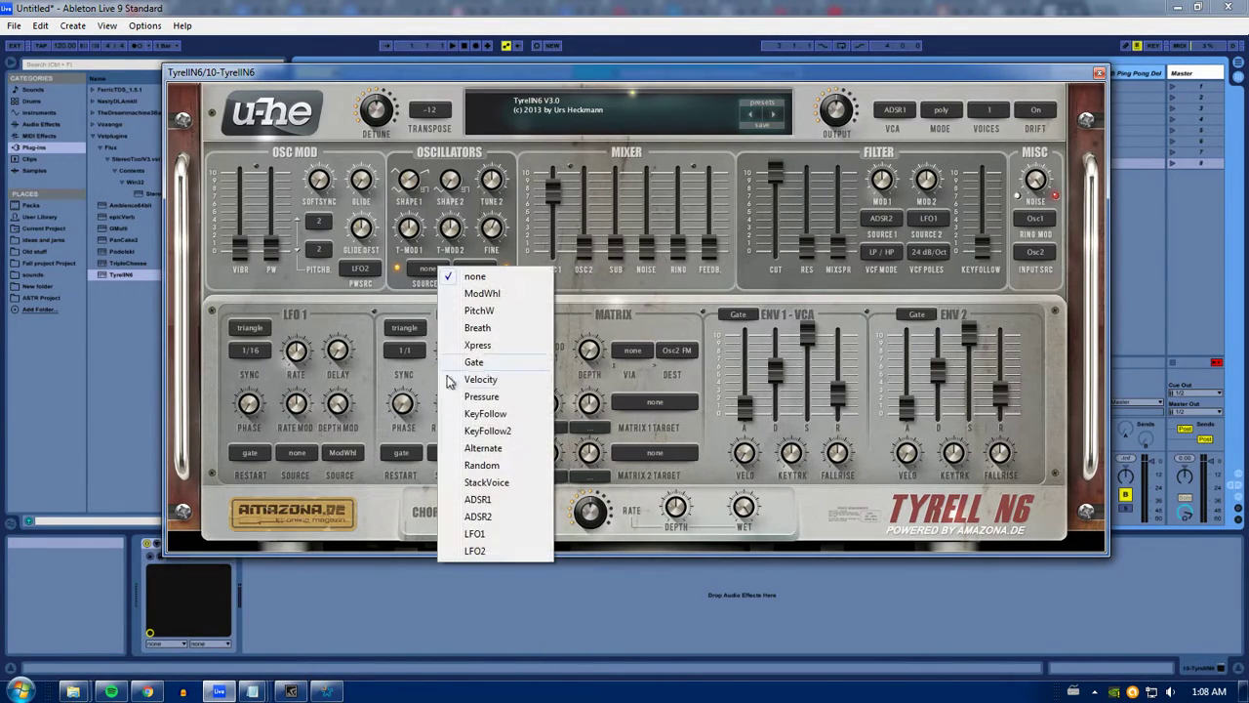
click(390, 299)
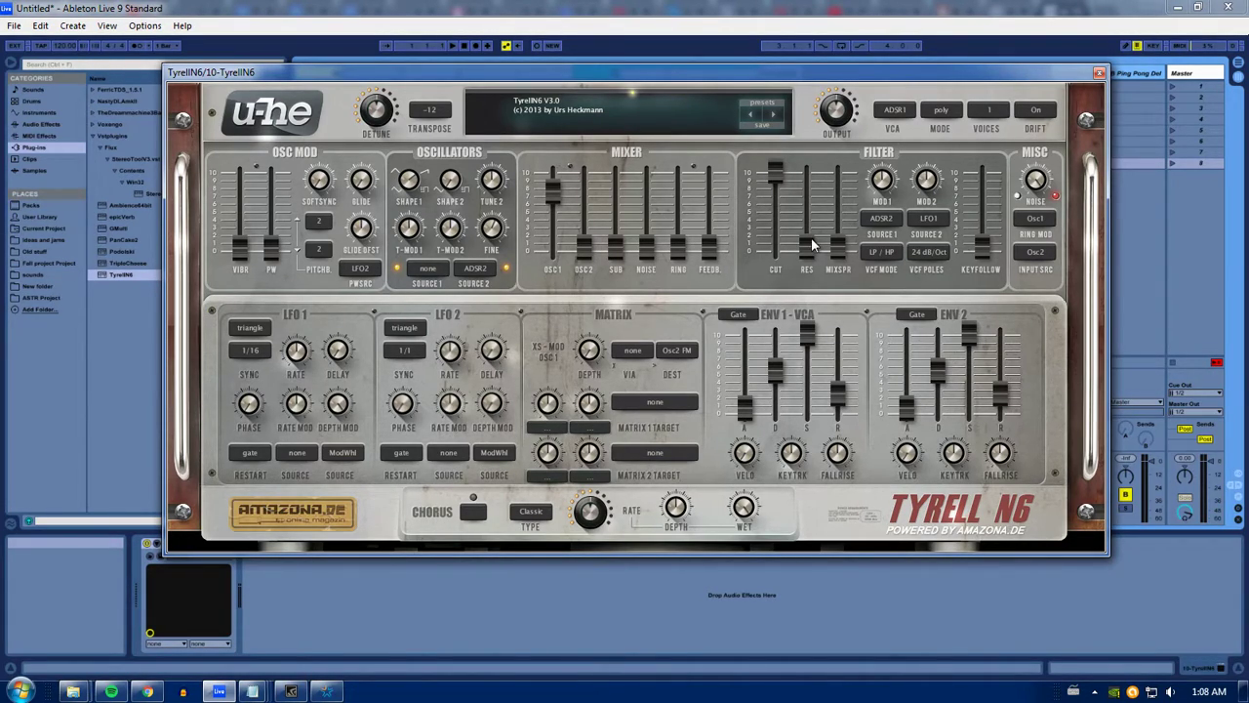
Step: Raise the filter resonance and drop the cutoff near minimum, keeping LP / HP mode
drag(562, 191, 562, 197)
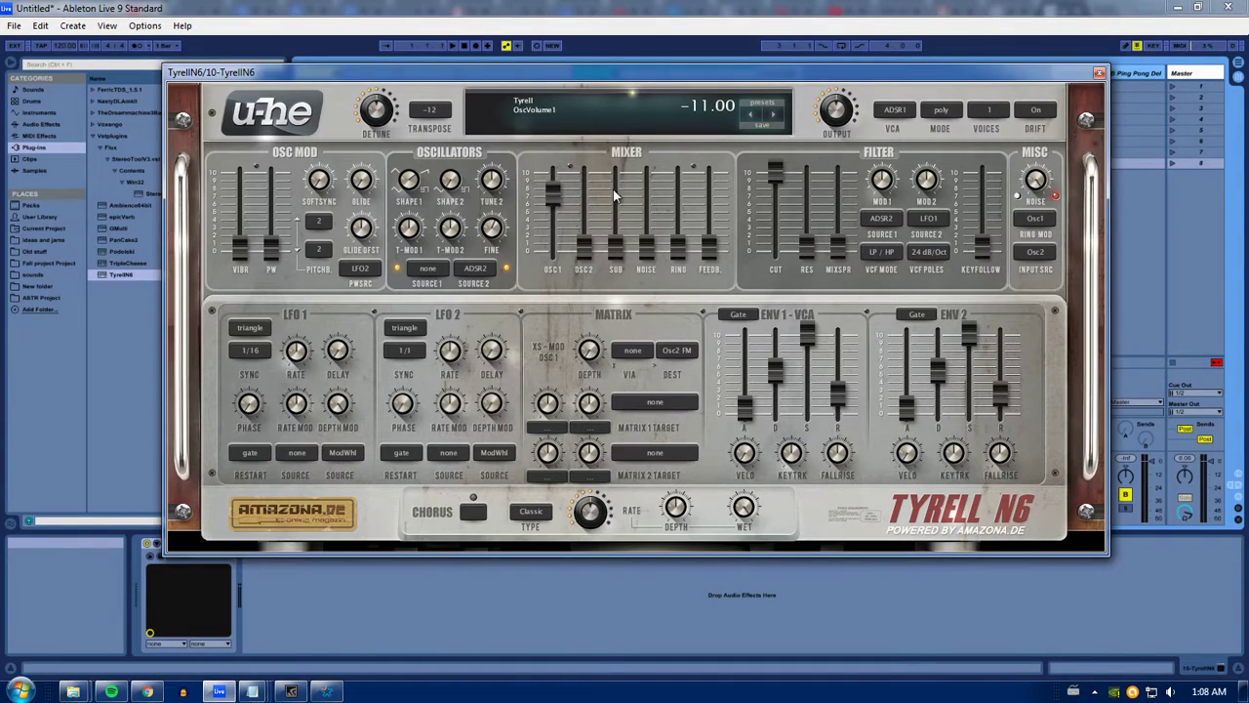
drag(783, 178, 810, 184)
mouse_move(806, 242)
mouse_down()
mouse_move(821, 154)
mouse_move(786, 182)
mouse_move(771, 242)
mouse_move(771, 211)
mouse_move(805, 244)
mouse_move(788, 154)
mouse_move(829, 246)
mouse_up()
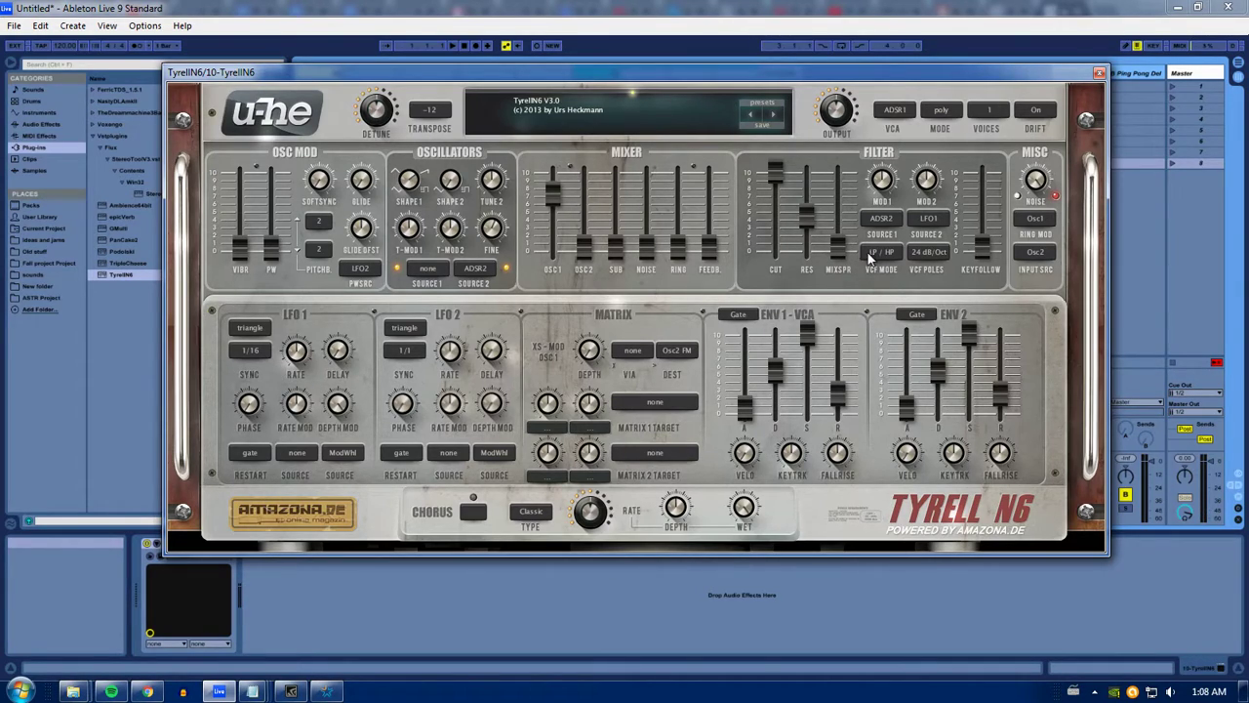
drag(775, 169, 775, 244)
click(878, 252)
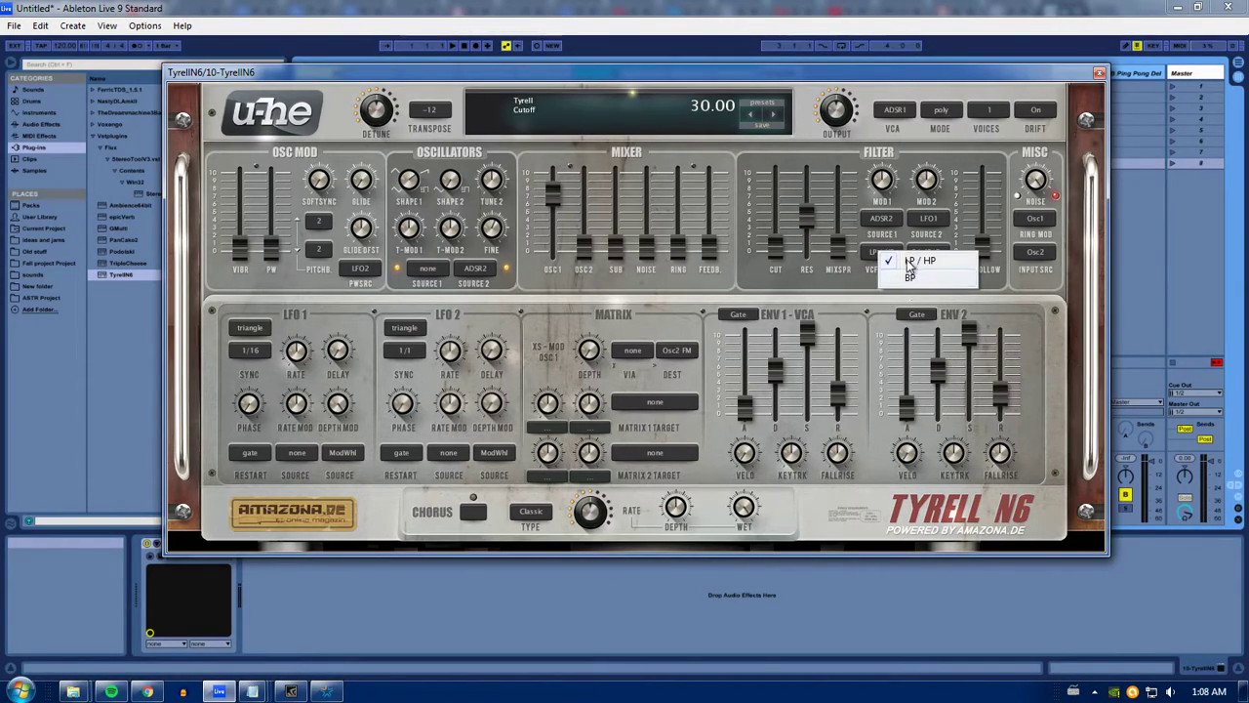
click(910, 262)
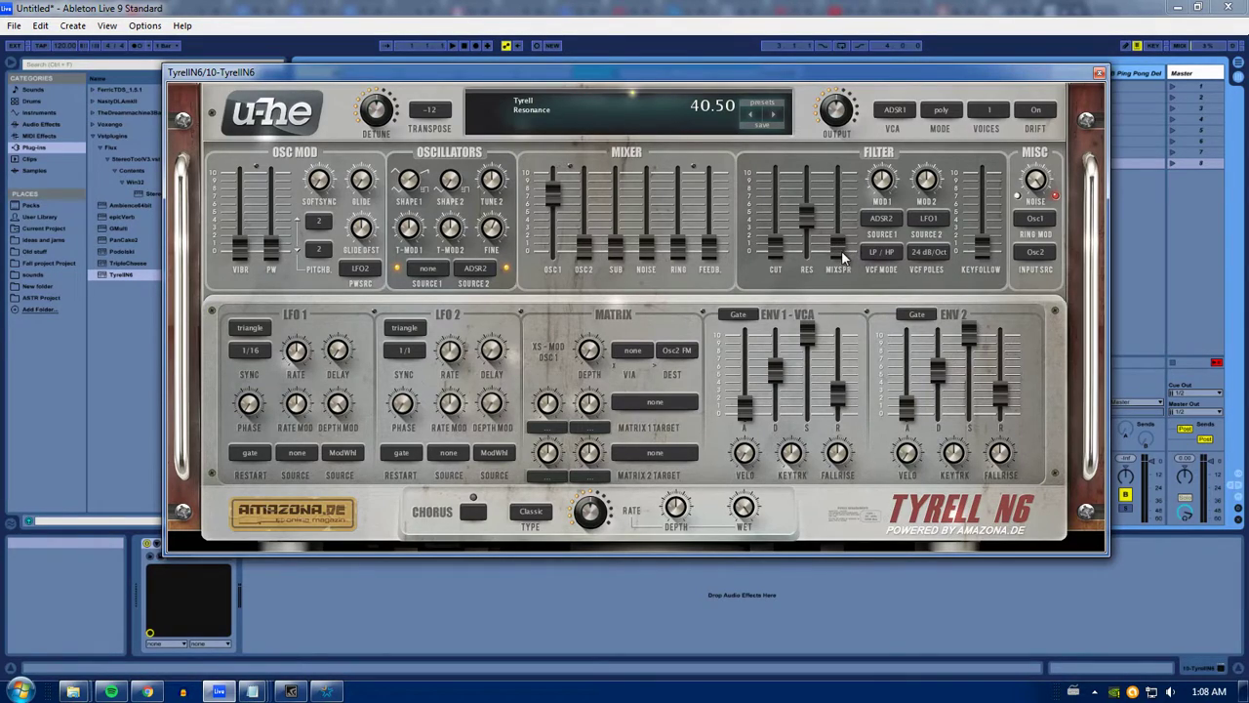
Step: Try BP filter mode with mix spread raised, then return to LP / HP with spread at zero
drag(842, 250, 857, 117)
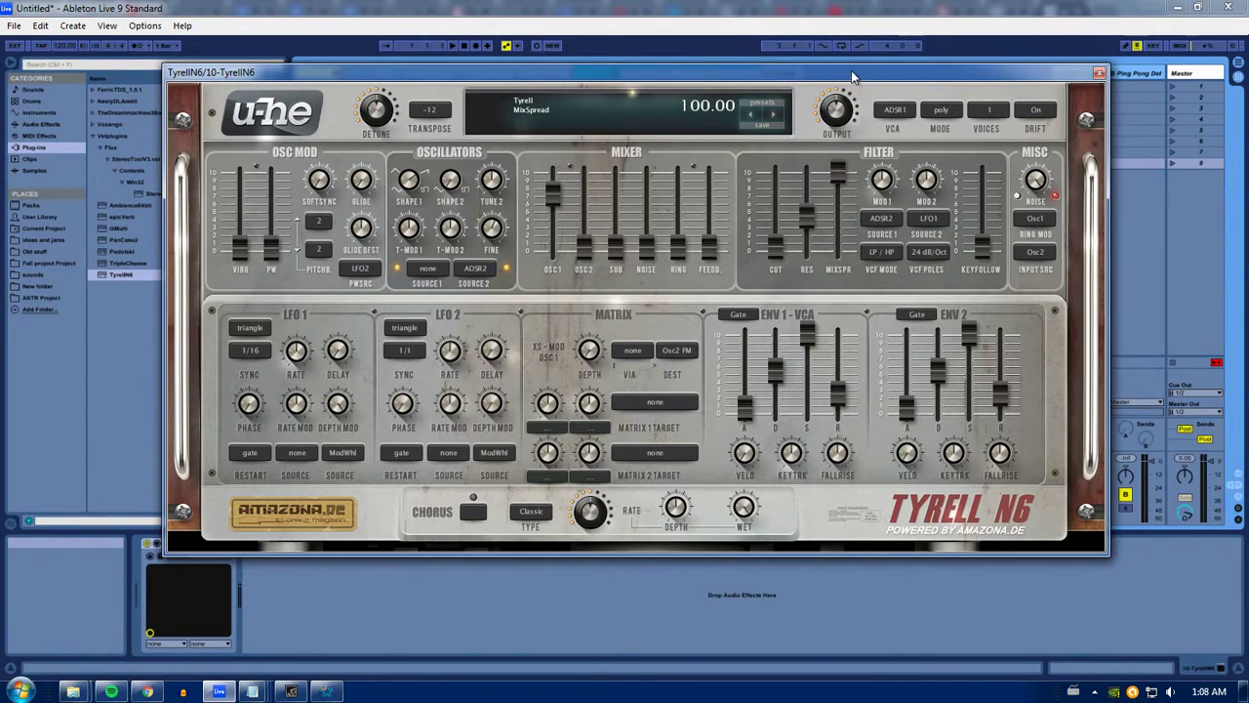
click(878, 252)
click(921, 281)
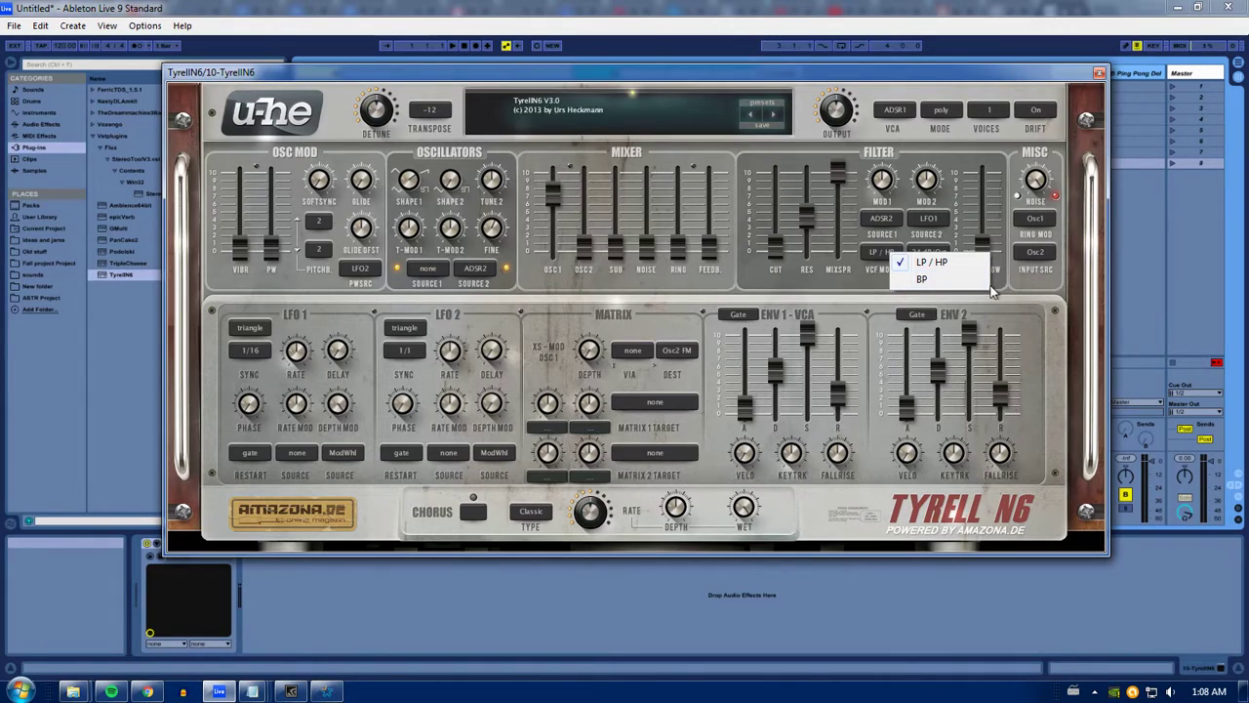
drag(839, 176, 837, 203)
drag(776, 247, 891, 268)
click(892, 268)
click(917, 266)
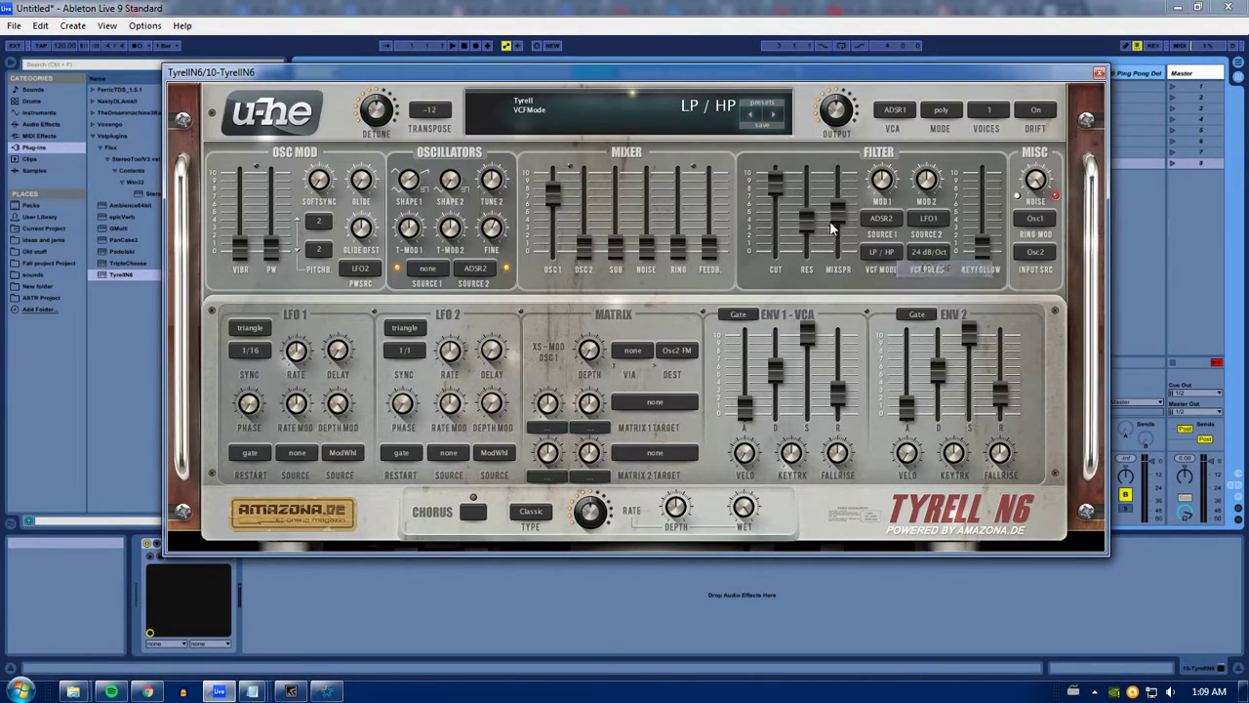
drag(838, 208, 828, 256)
Step: Sweep the cutoff between minimum and about a third, ending with mix spread at 0
drag(776, 181, 783, 297)
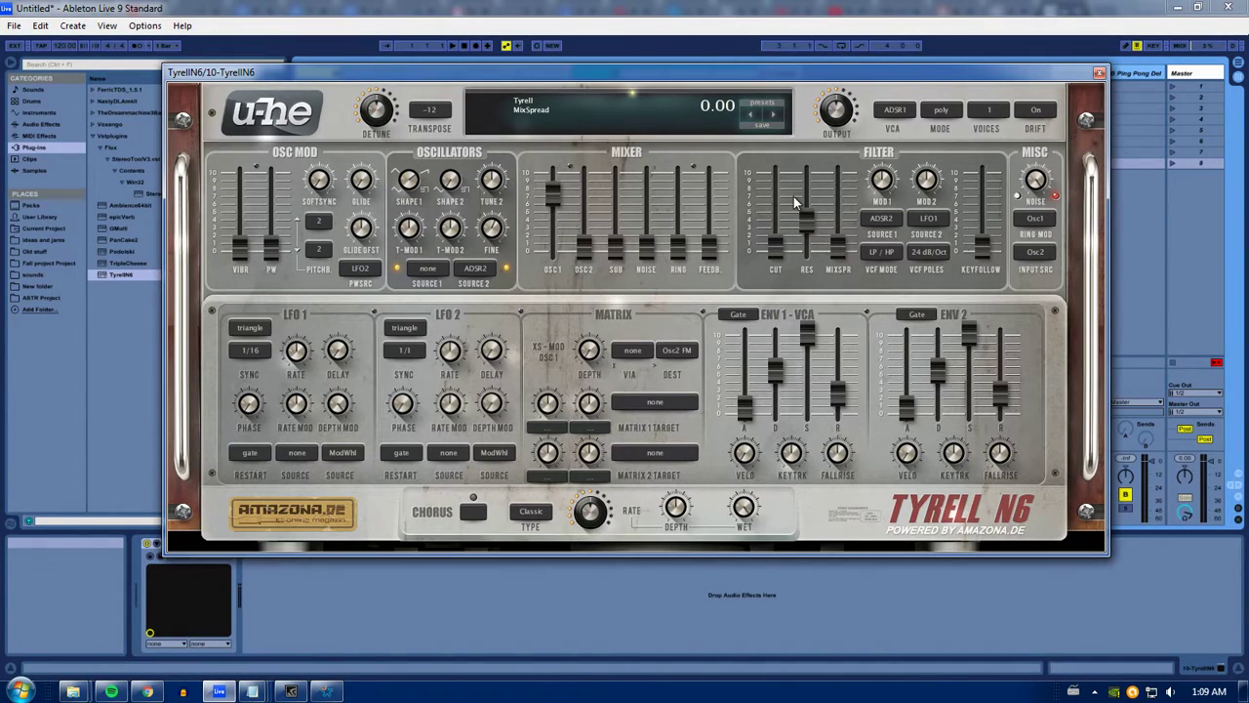
drag(777, 241, 777, 172)
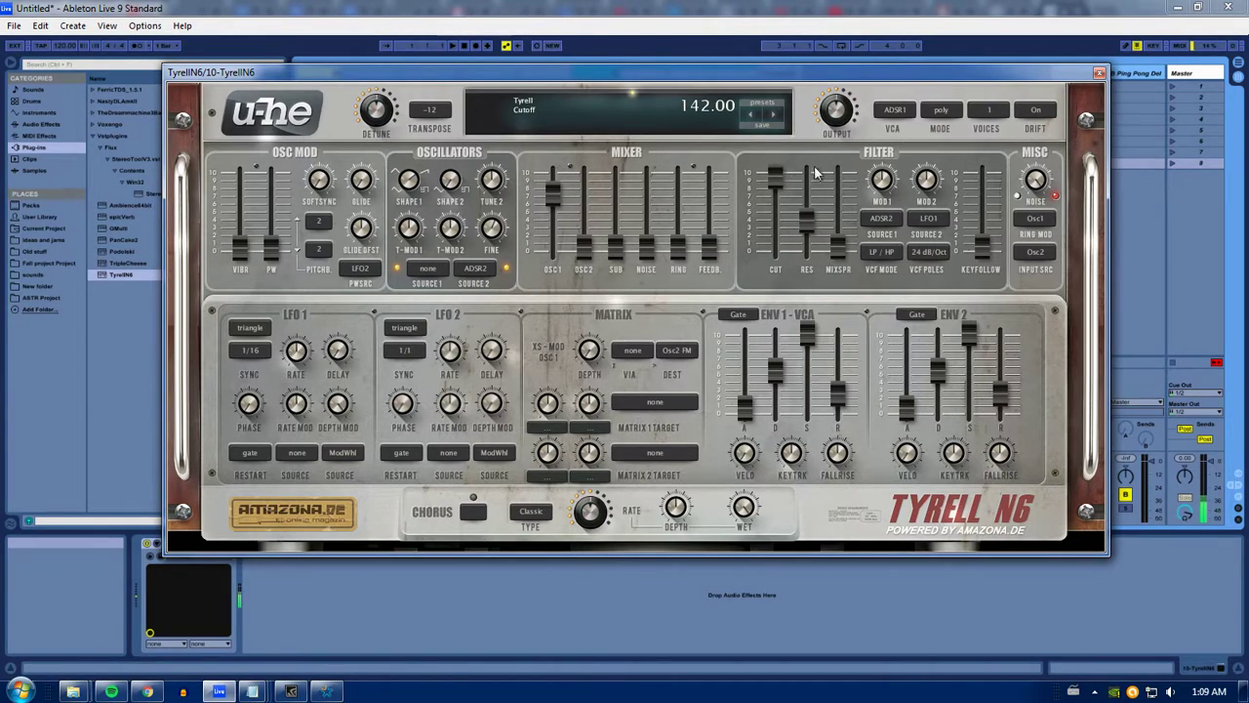
click(842, 250)
drag(842, 250, 830, 109)
drag(777, 176, 778, 222)
drag(837, 175, 867, 468)
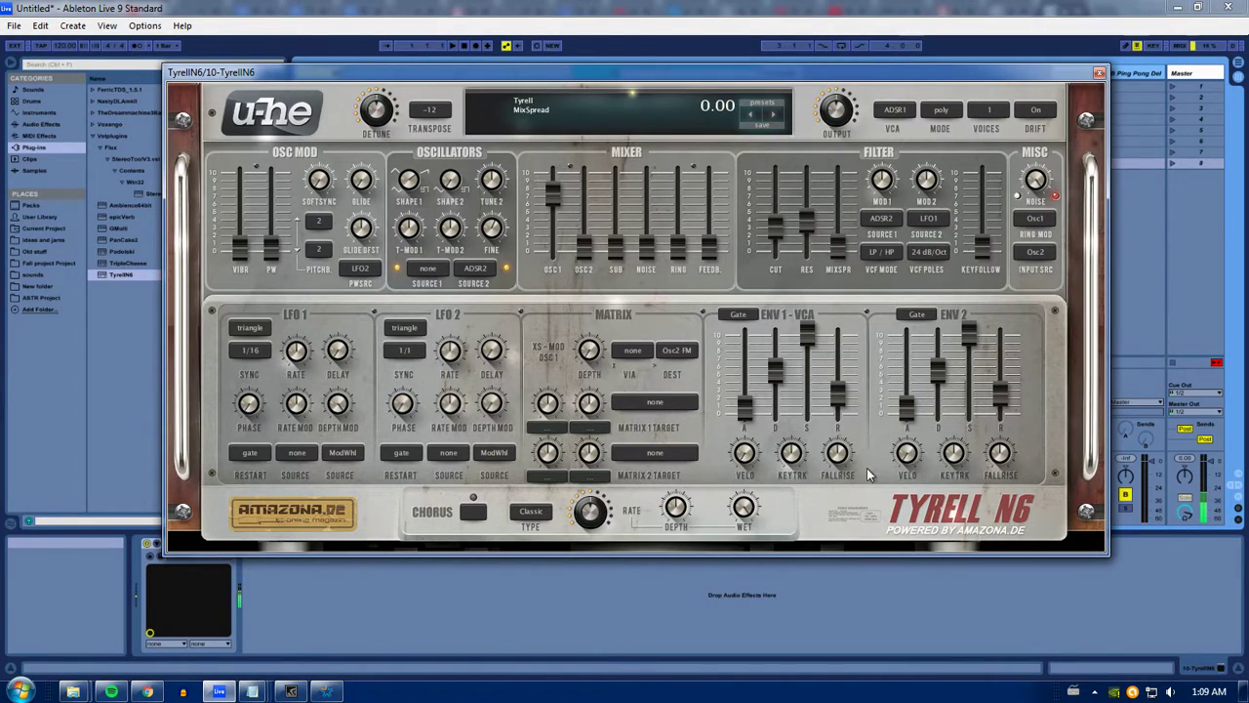
Step: Leave the filter poles at 24 dB/Oct and shift the TyrellN6 window up and right
click(928, 252)
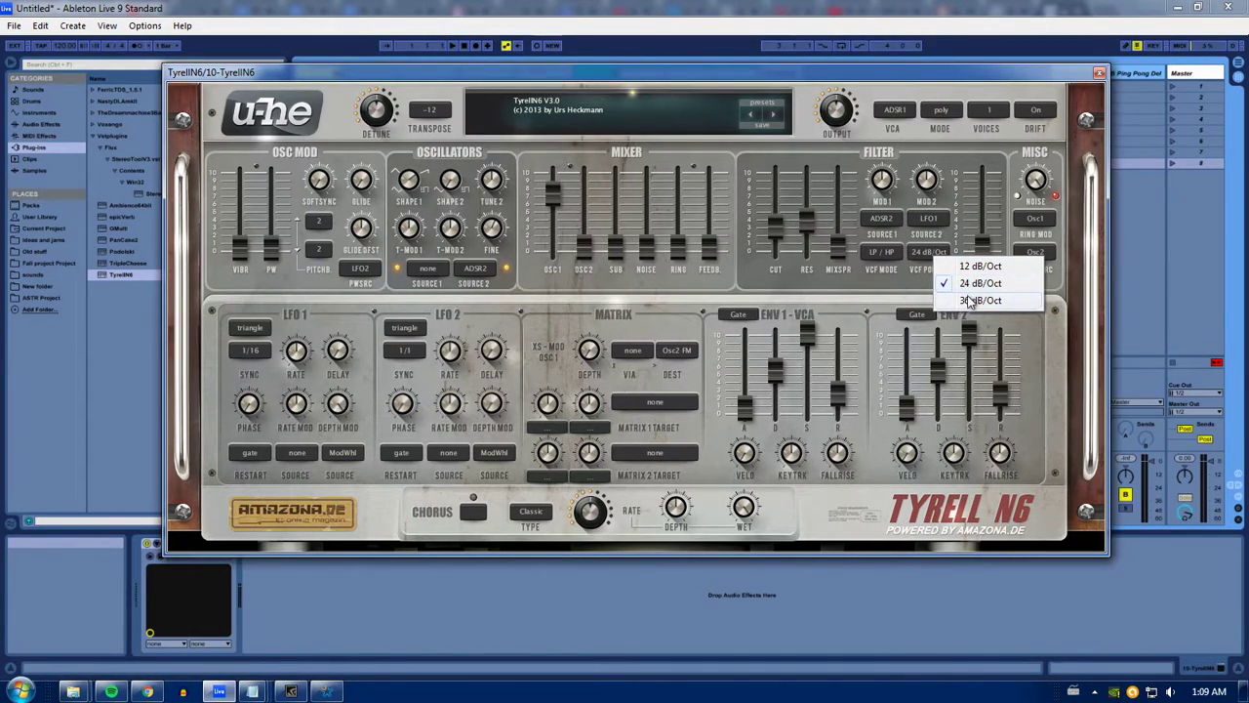
click(910, 294)
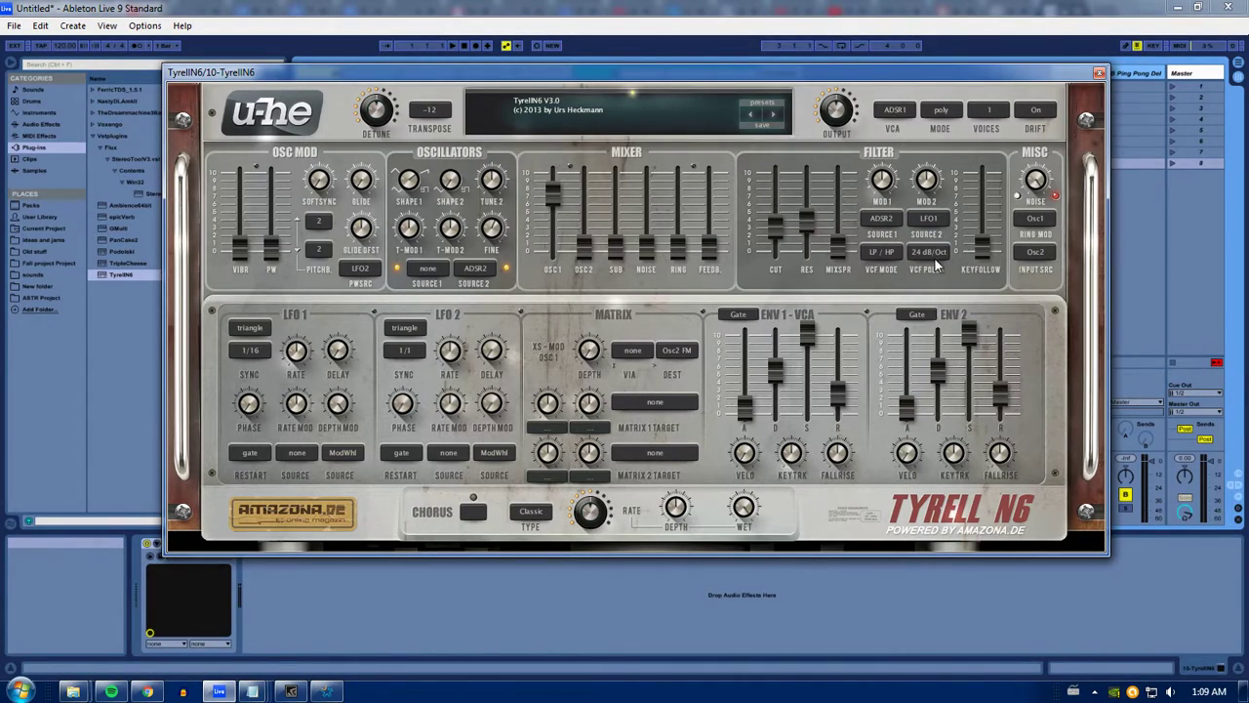
click(932, 255)
click(924, 289)
click(949, 252)
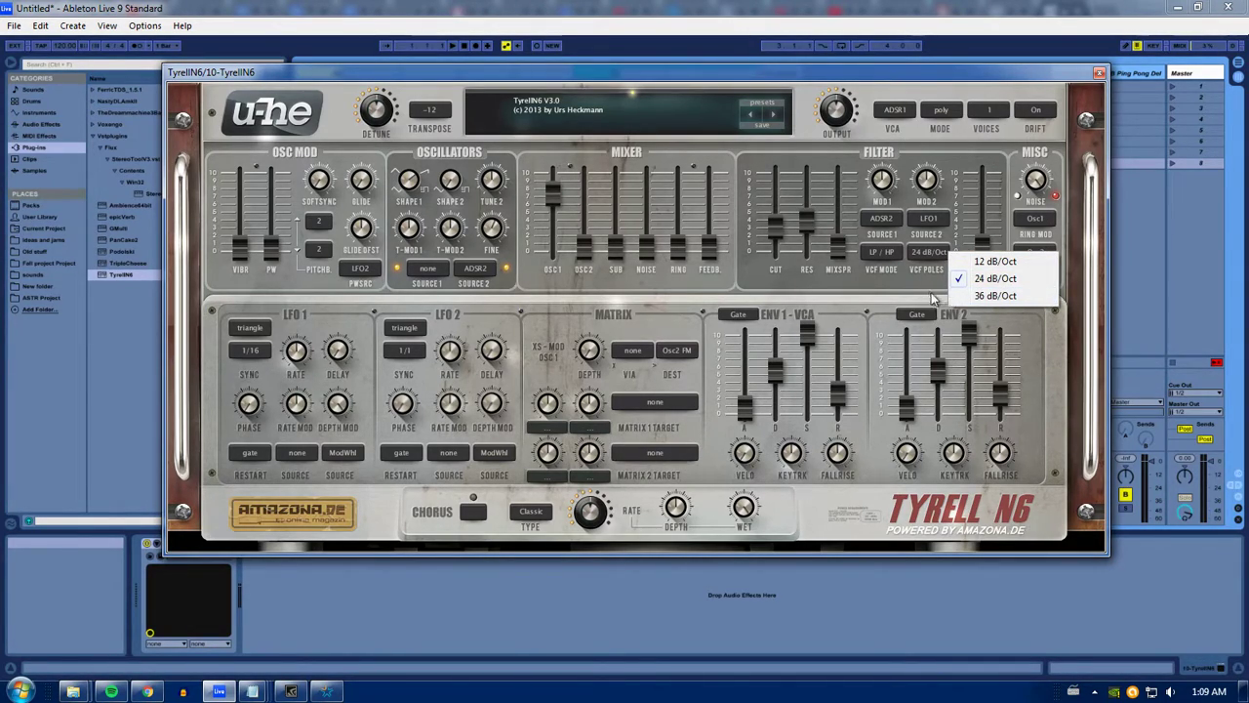
click(918, 288)
drag(762, 74, 886, 45)
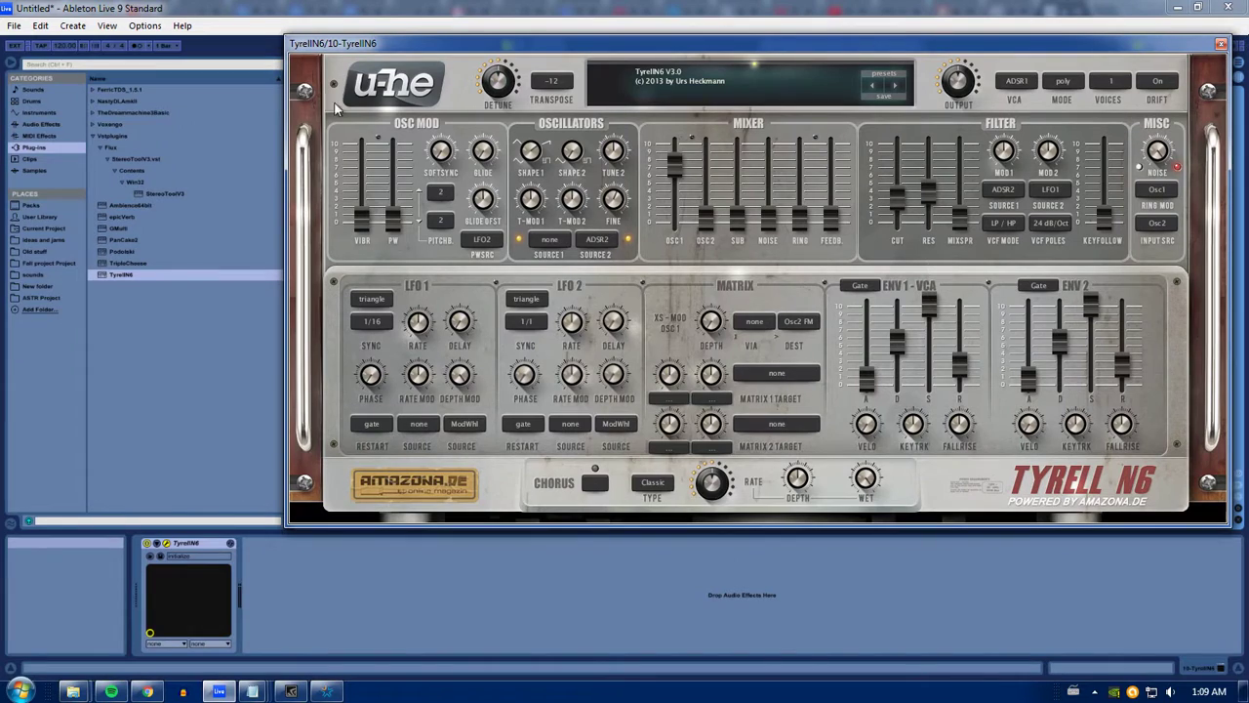
Step: Add an Auto Filter with 12 slope and boosted resonance after TyrellN6, then delete it
click(50, 123)
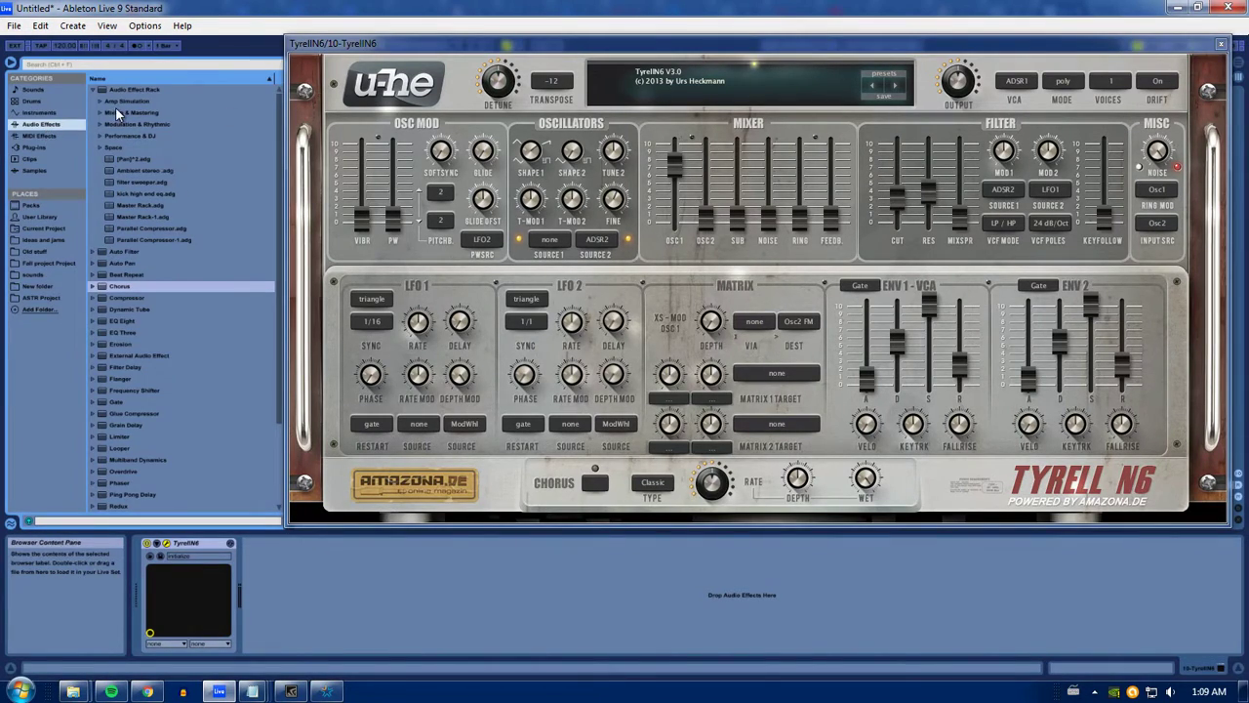
drag(105, 253, 316, 576)
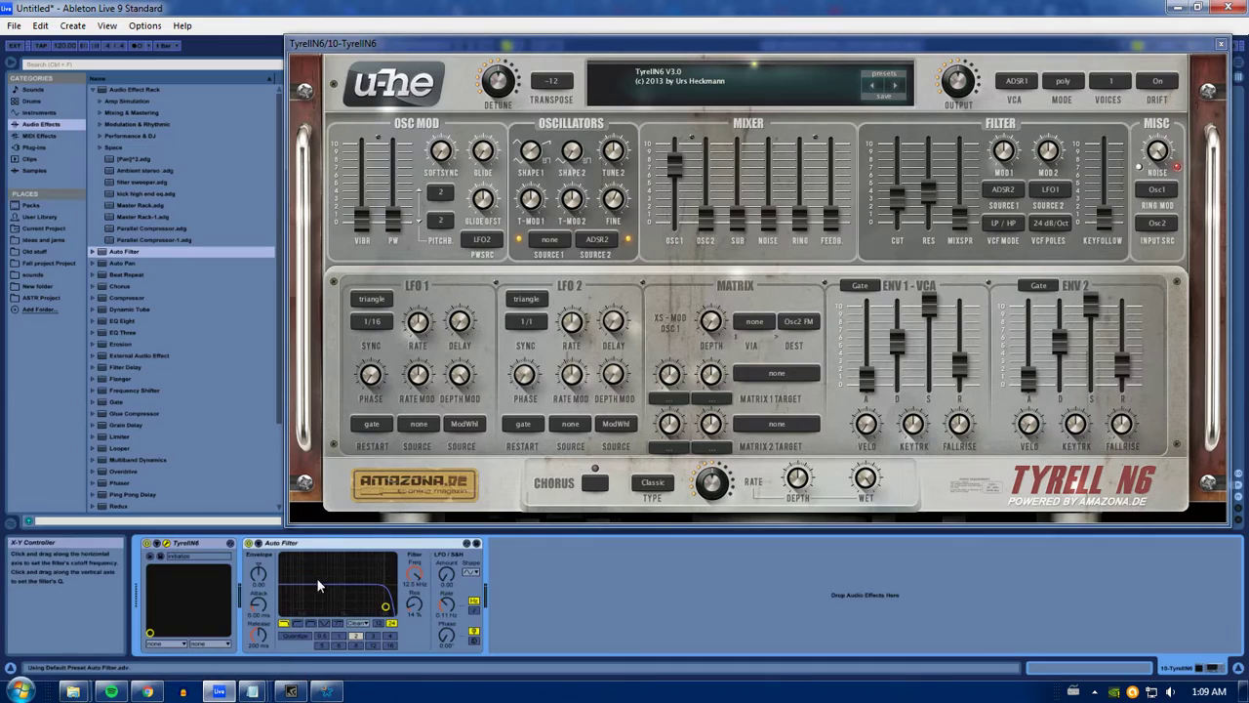
click(378, 622)
drag(385, 606, 343, 580)
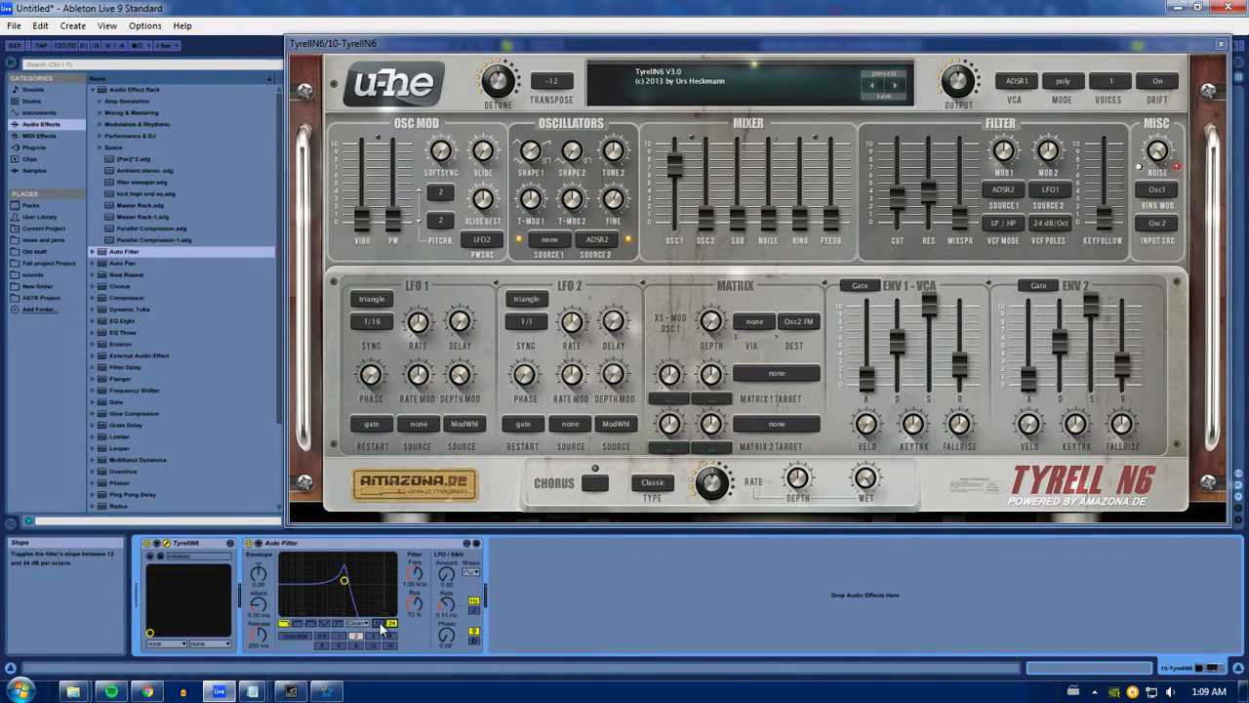
right_click(283, 549)
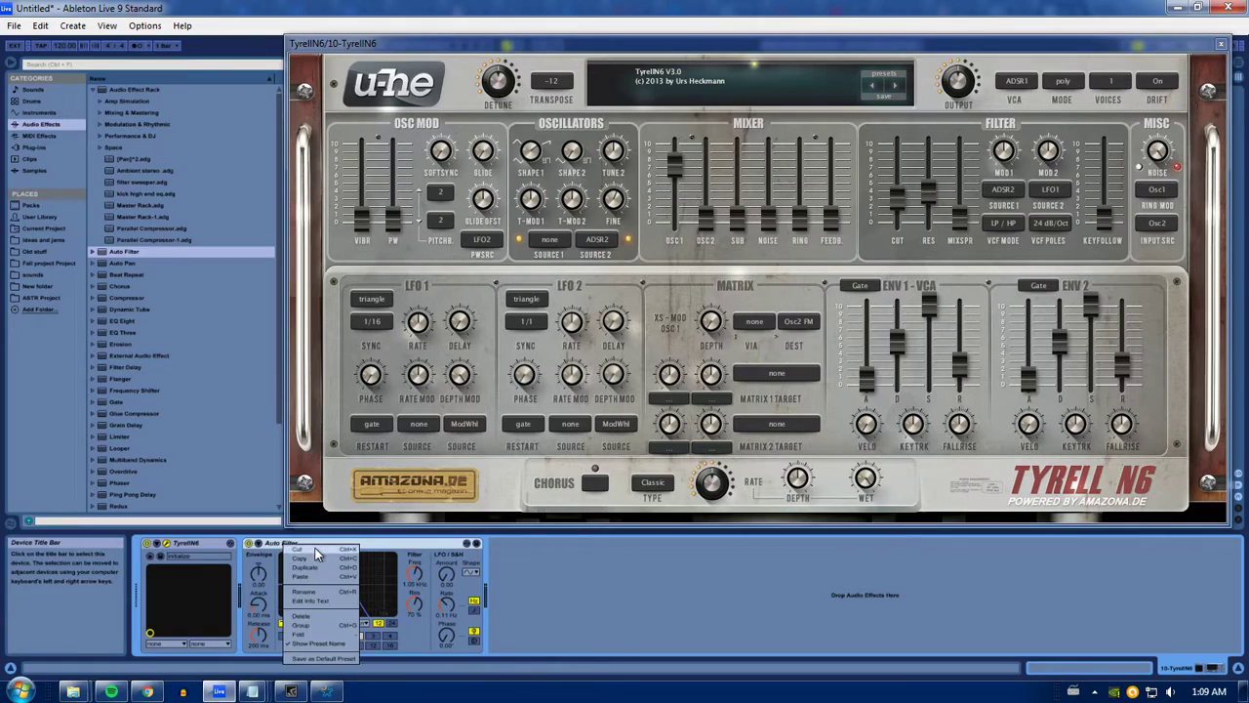
click(304, 593)
Step: Reposition the TyrellN6 window and raise the filter cutoff to about 88
drag(1027, 43, 970, 58)
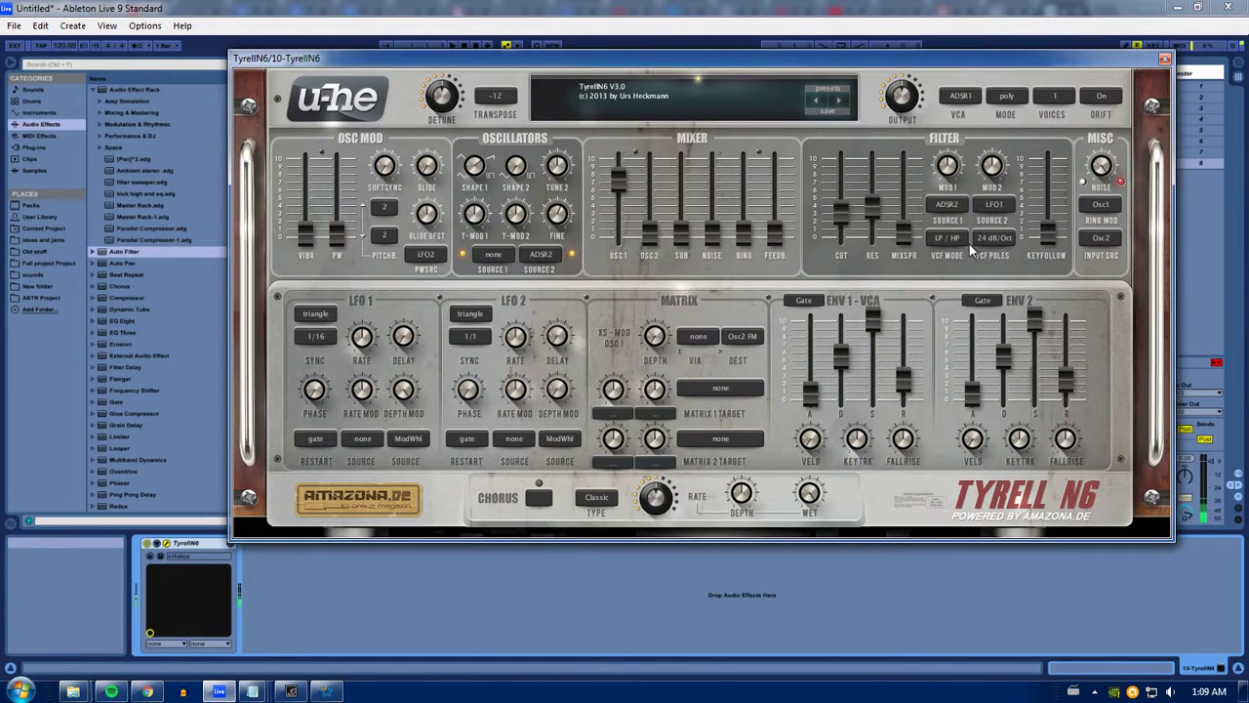
drag(842, 223, 881, 213)
click(902, 224)
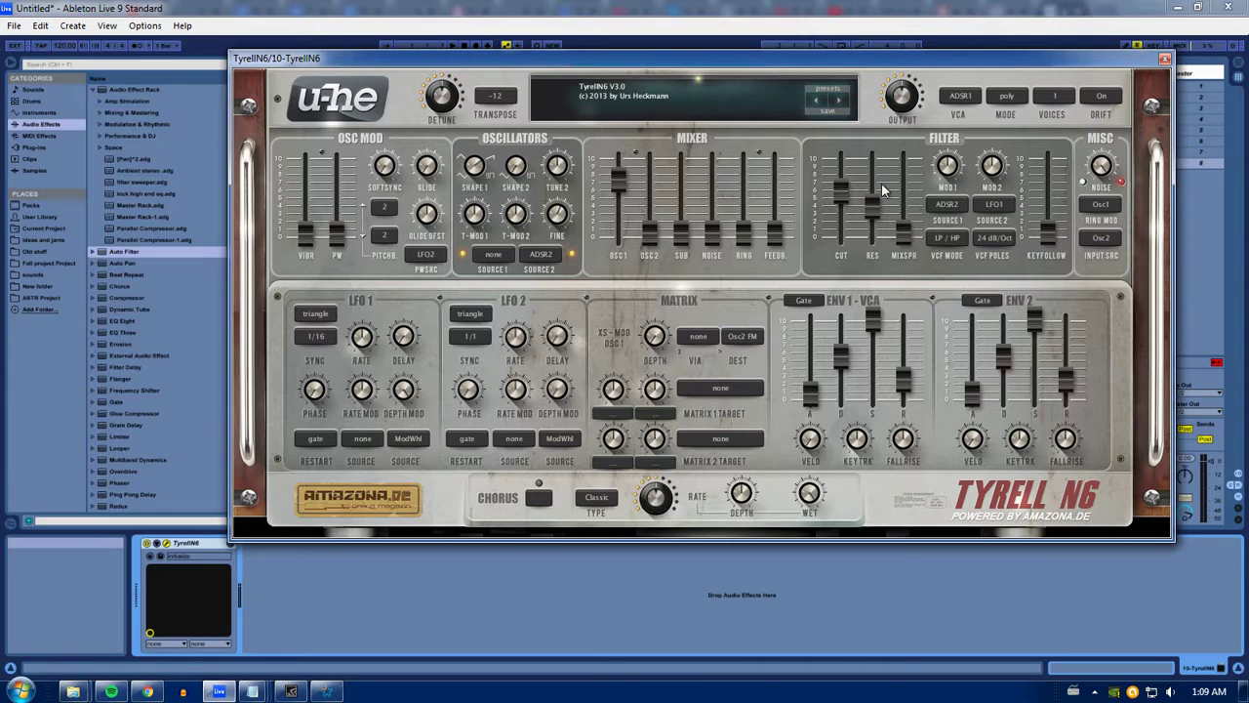
Step: Change filter modulation sources 1 and 2 from ADSR2 and LFO1 to none
click(946, 205)
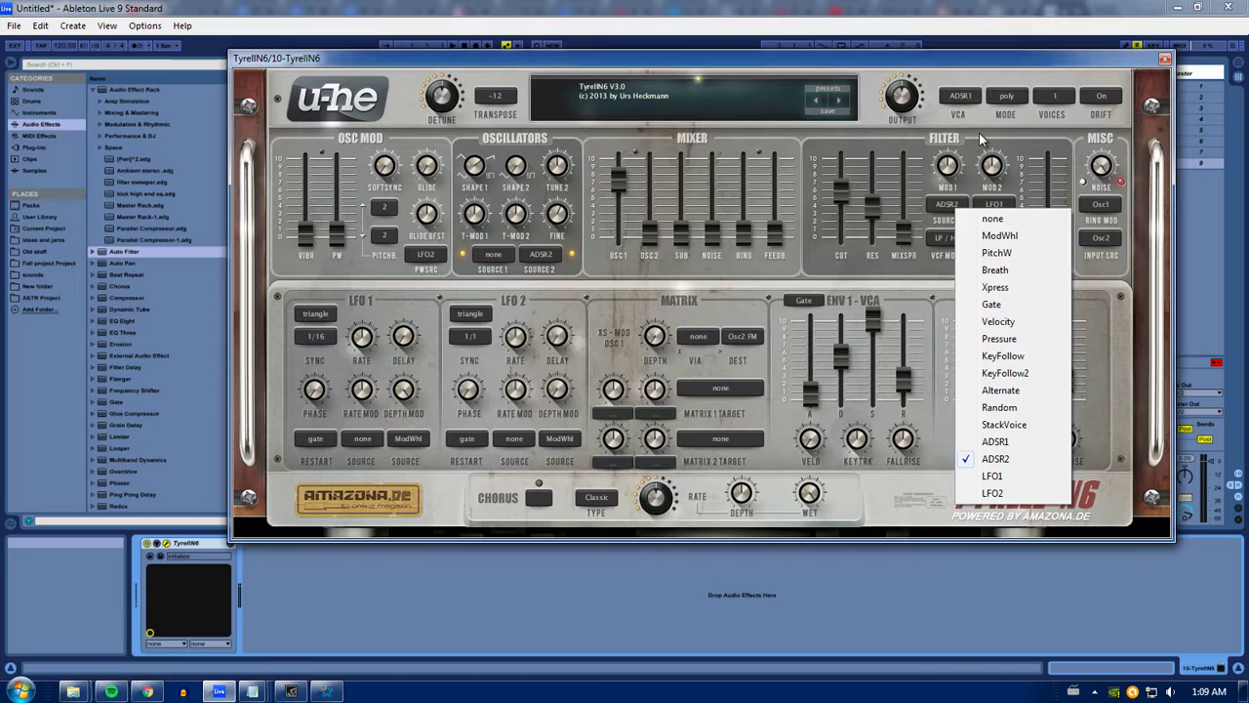
click(991, 219)
click(996, 206)
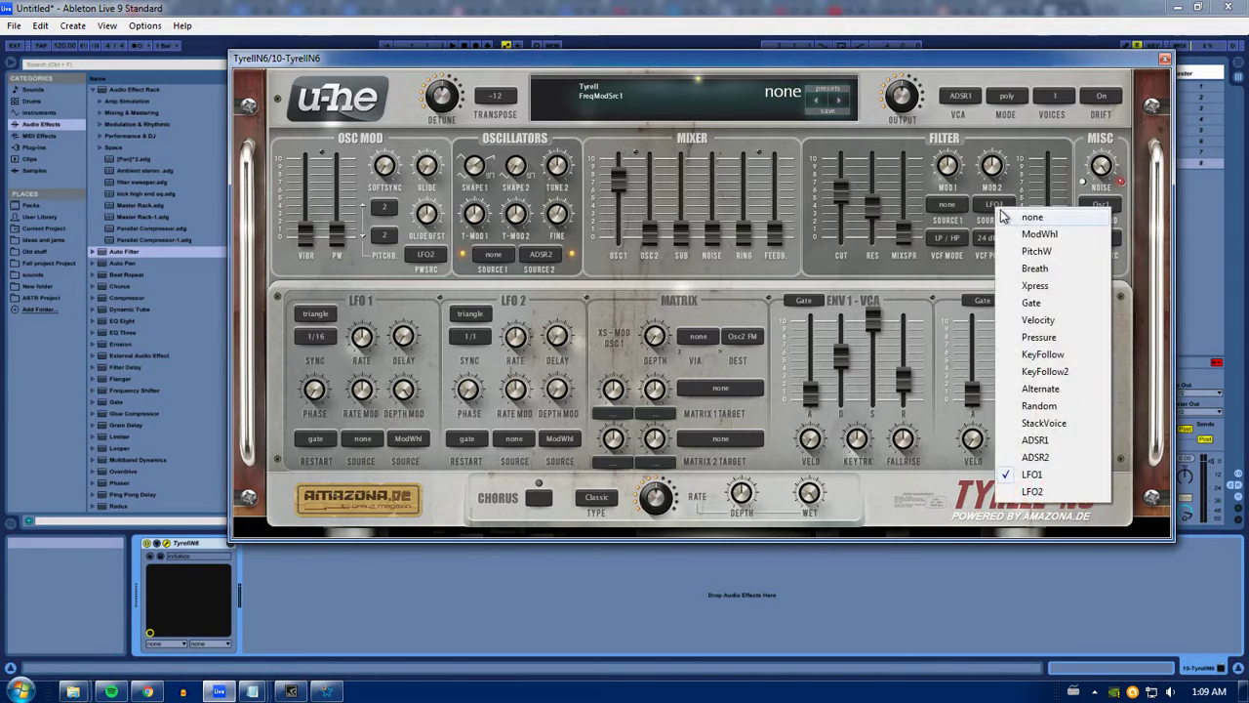
click(1005, 217)
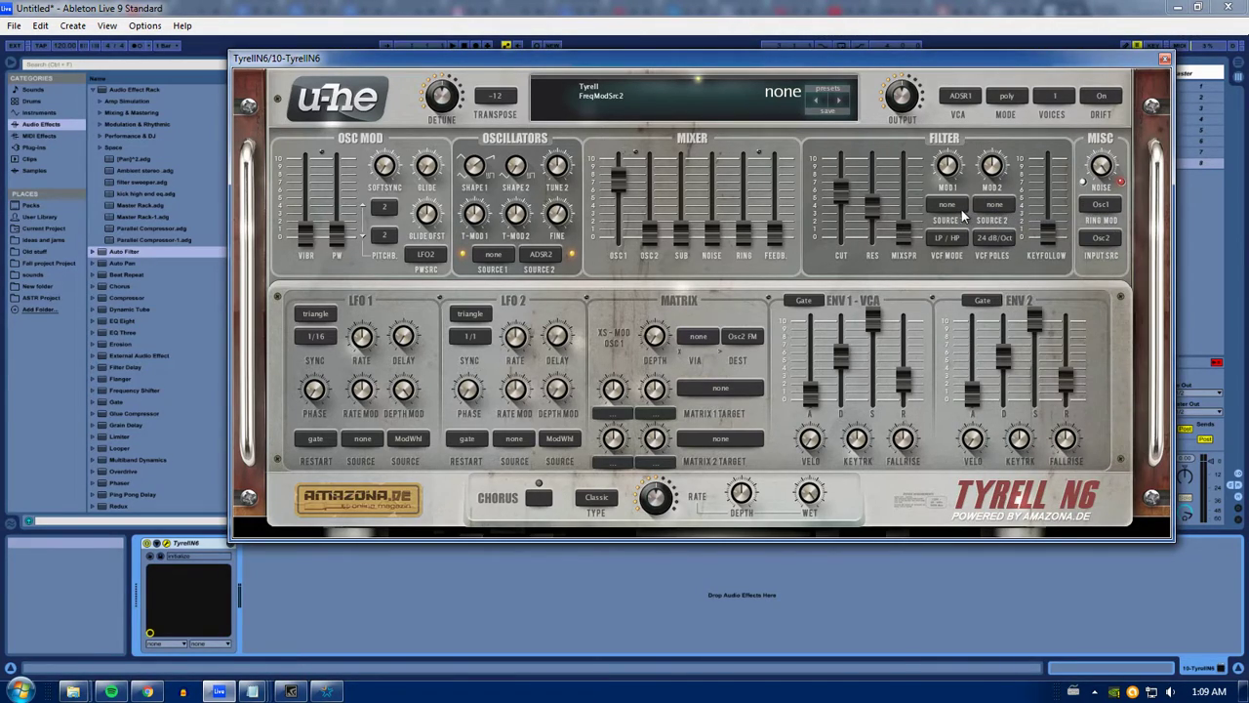
Step: Switch the VCA to Gate, raise the filter cutoff to 120, then return the VCA to ADSR1
click(964, 99)
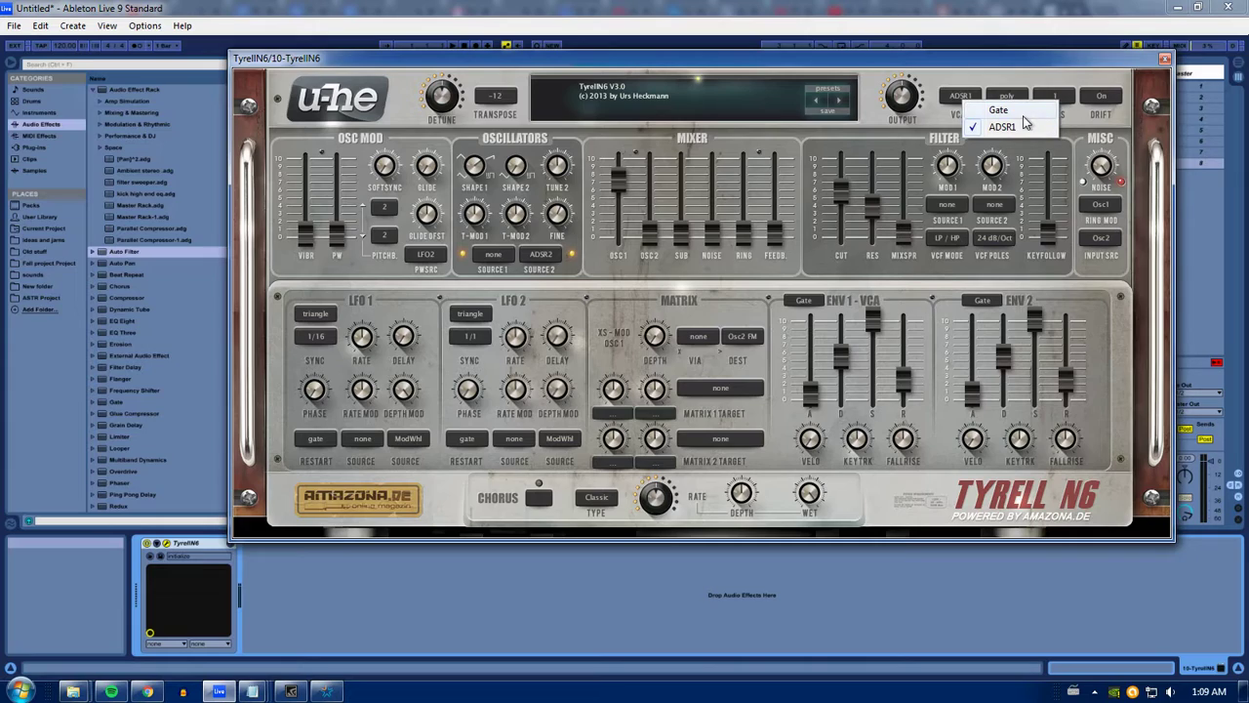
click(1021, 114)
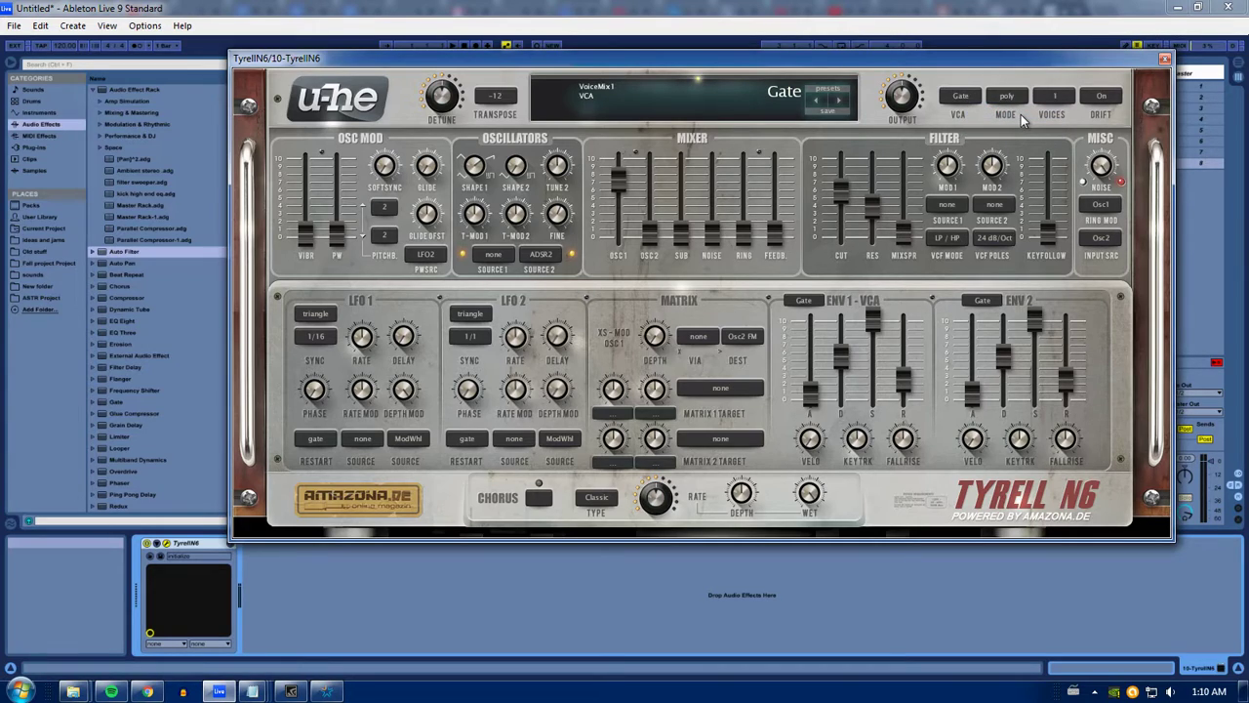
drag(840, 190, 843, 170)
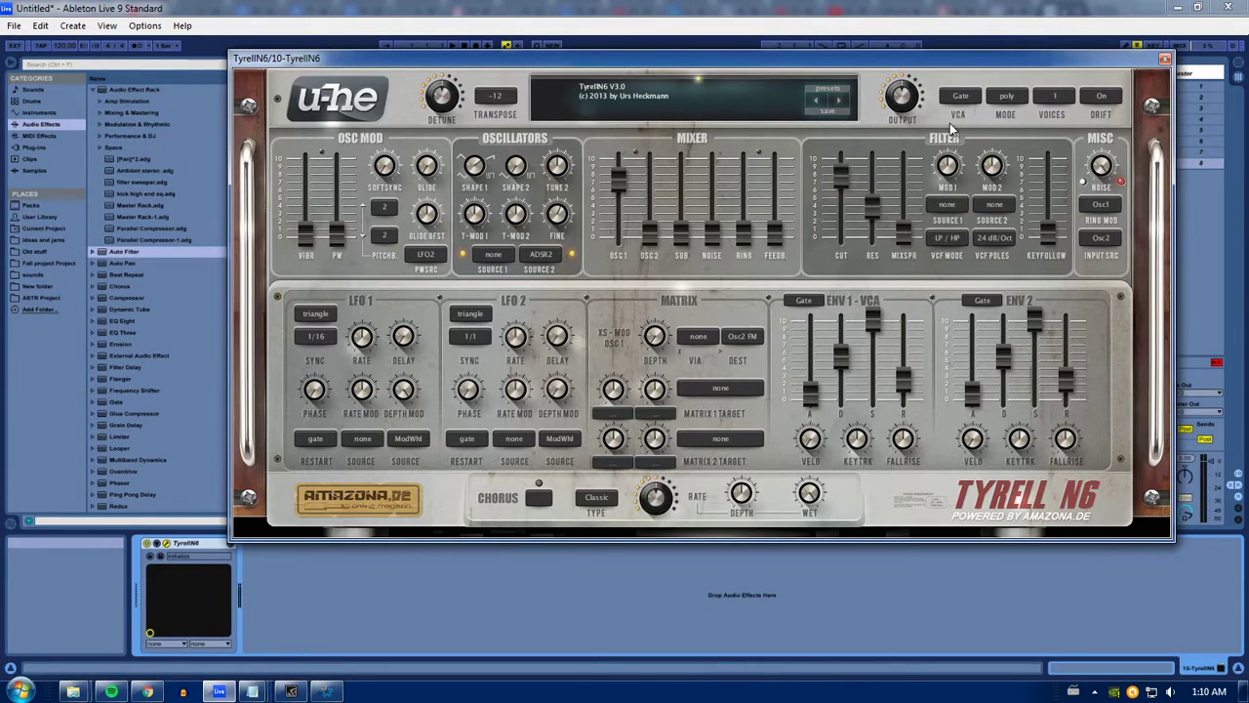
click(966, 95)
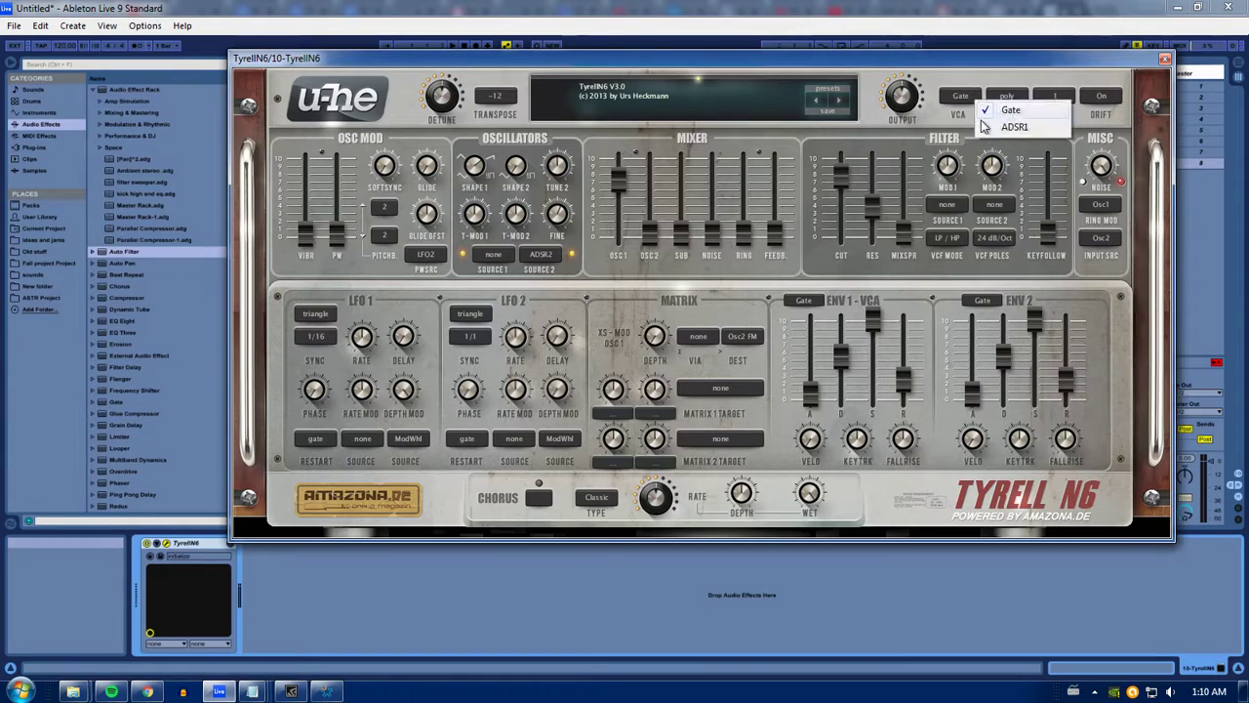
click(1015, 123)
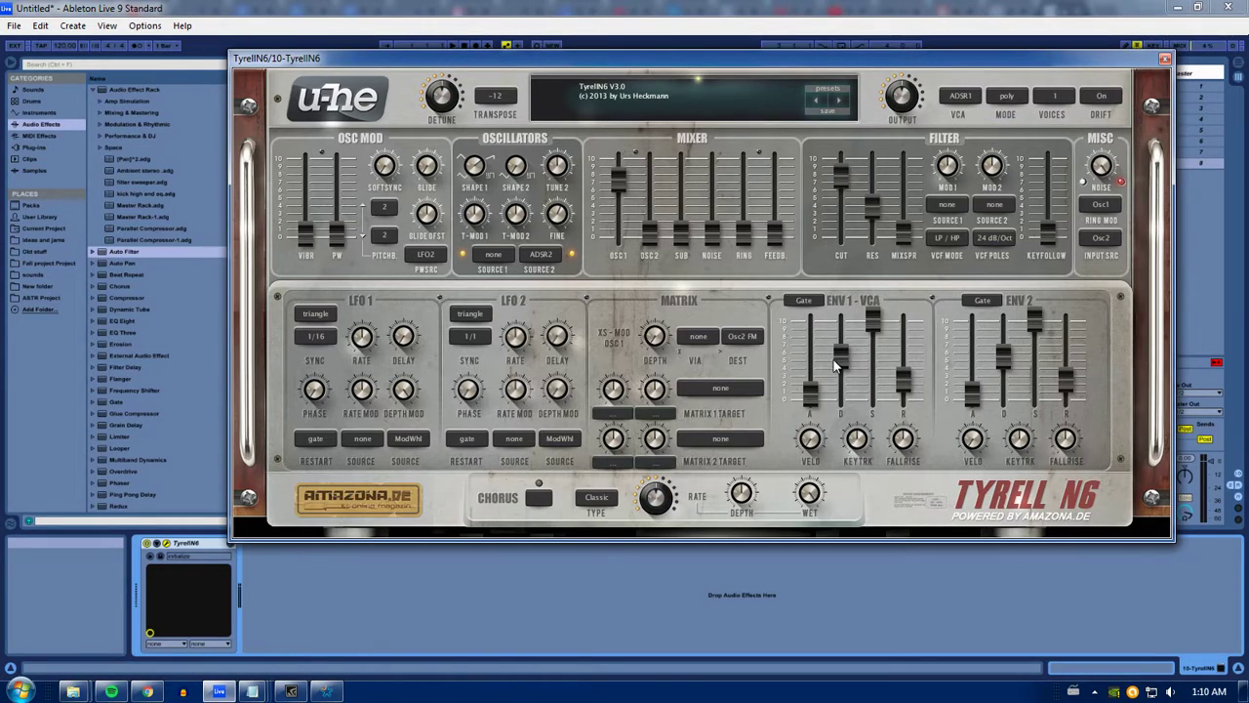
Step: Lengthen the ENV 1 attack, lower its sustain and shorten its decay slightly
drag(818, 400, 812, 368)
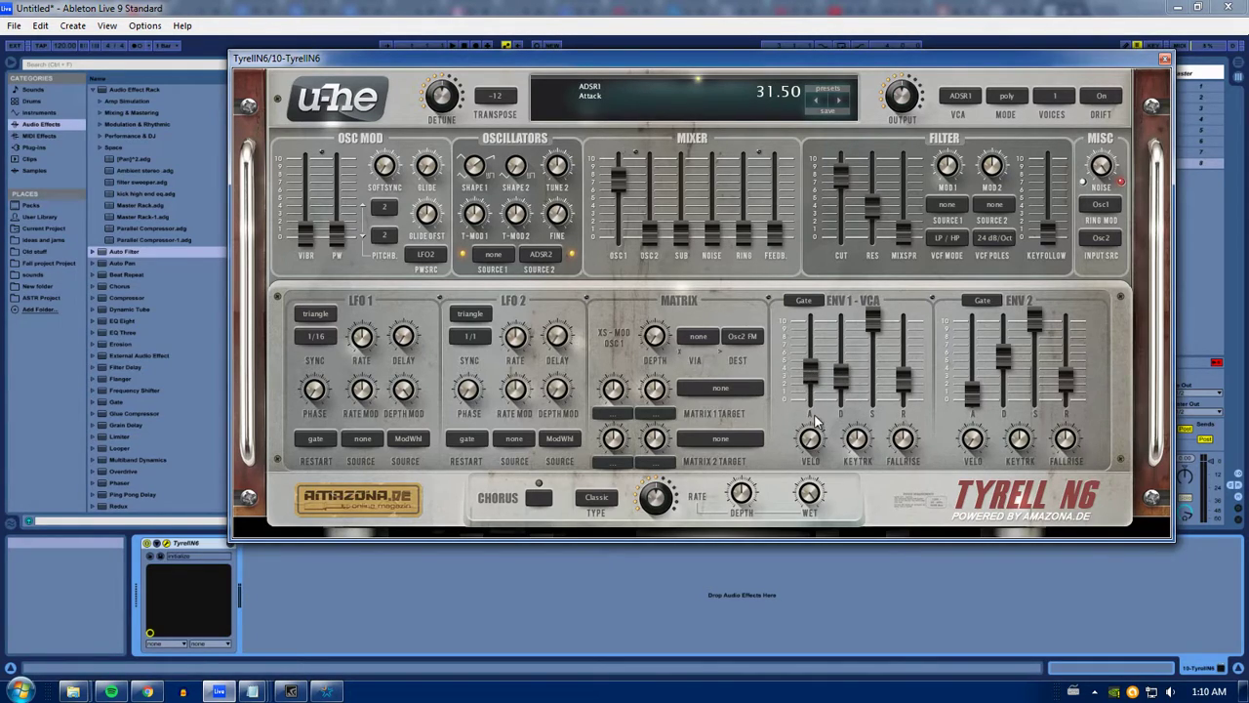
drag(807, 418, 848, 418)
drag(878, 335, 816, 361)
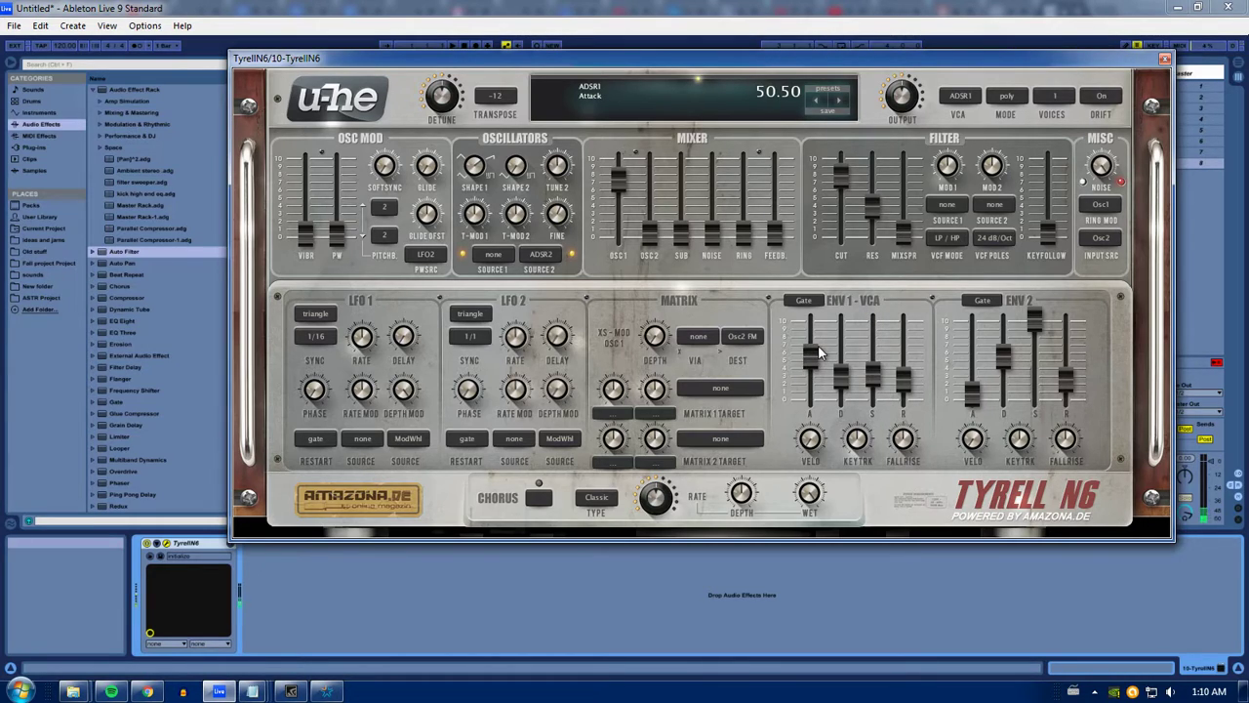
drag(840, 380, 811, 326)
Step: Open the cutoff fully to 150 and settle ENV 1 at attack about 31, sustain 28, release 29.50
drag(845, 170, 831, 125)
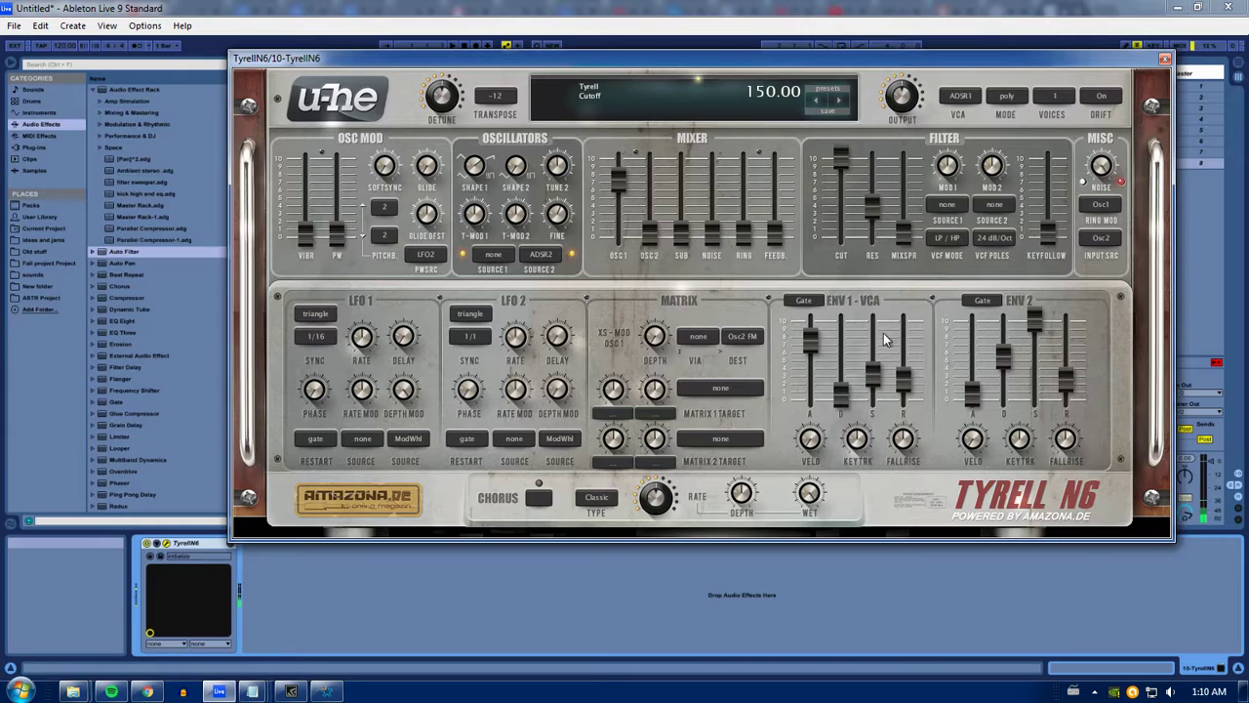
drag(813, 355, 812, 370)
drag(904, 381, 910, 337)
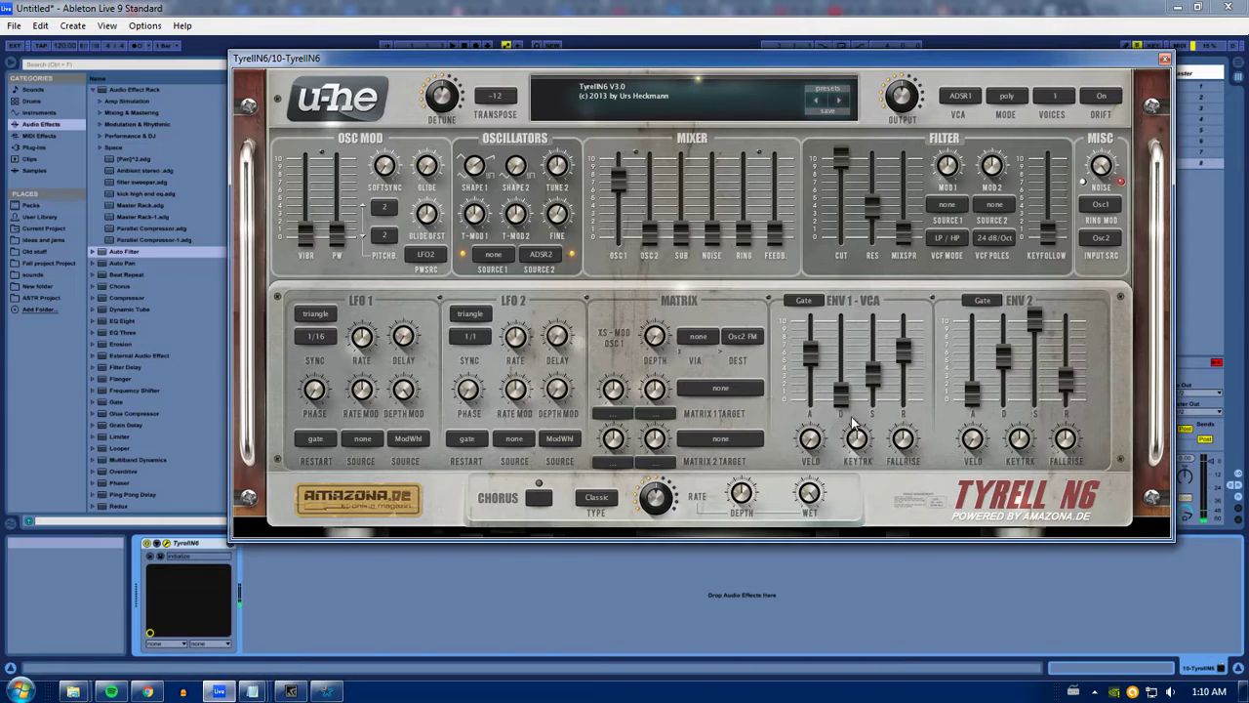
mouse_move(840, 391)
mouse_down()
mouse_move(840, 366)
mouse_move(809, 344)
mouse_move(810, 401)
mouse_move(838, 382)
mouse_move(849, 413)
mouse_up()
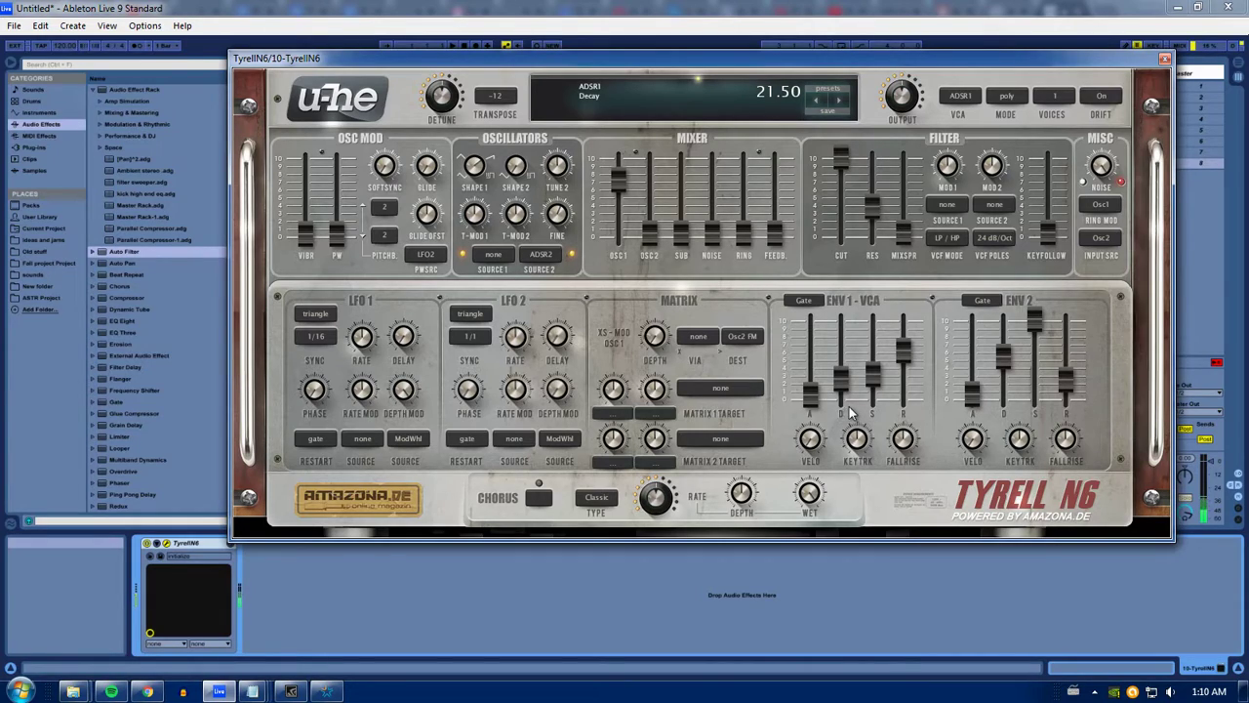
drag(907, 343, 909, 466)
drag(873, 374, 903, 437)
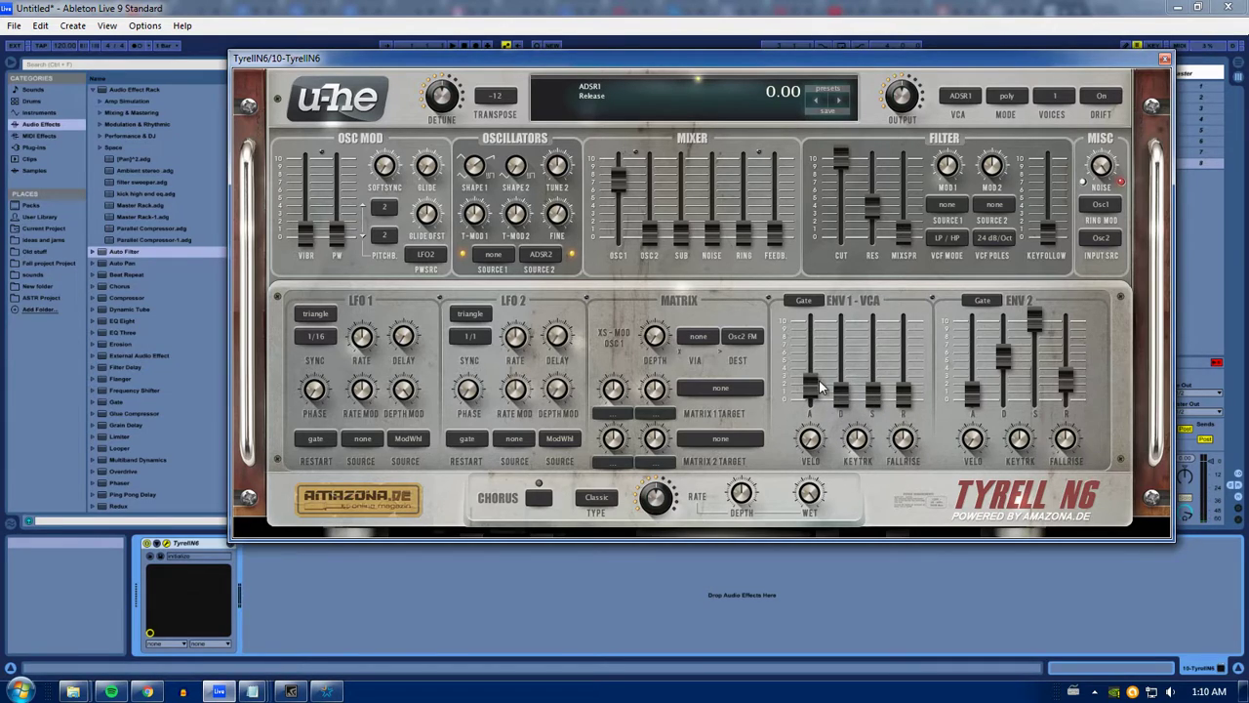
drag(811, 386, 810, 357)
drag(904, 394, 863, 355)
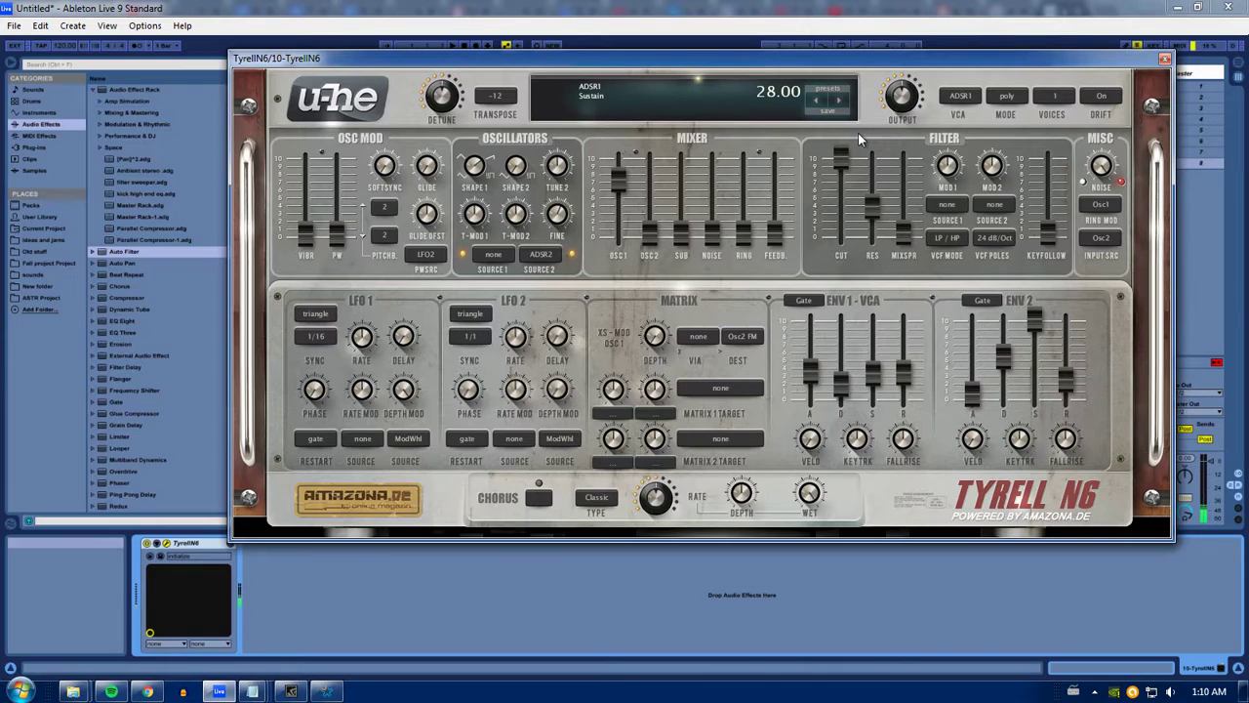
Step: Keep the VCA on ADSR1 and change the voice mode from mono to legato
click(969, 104)
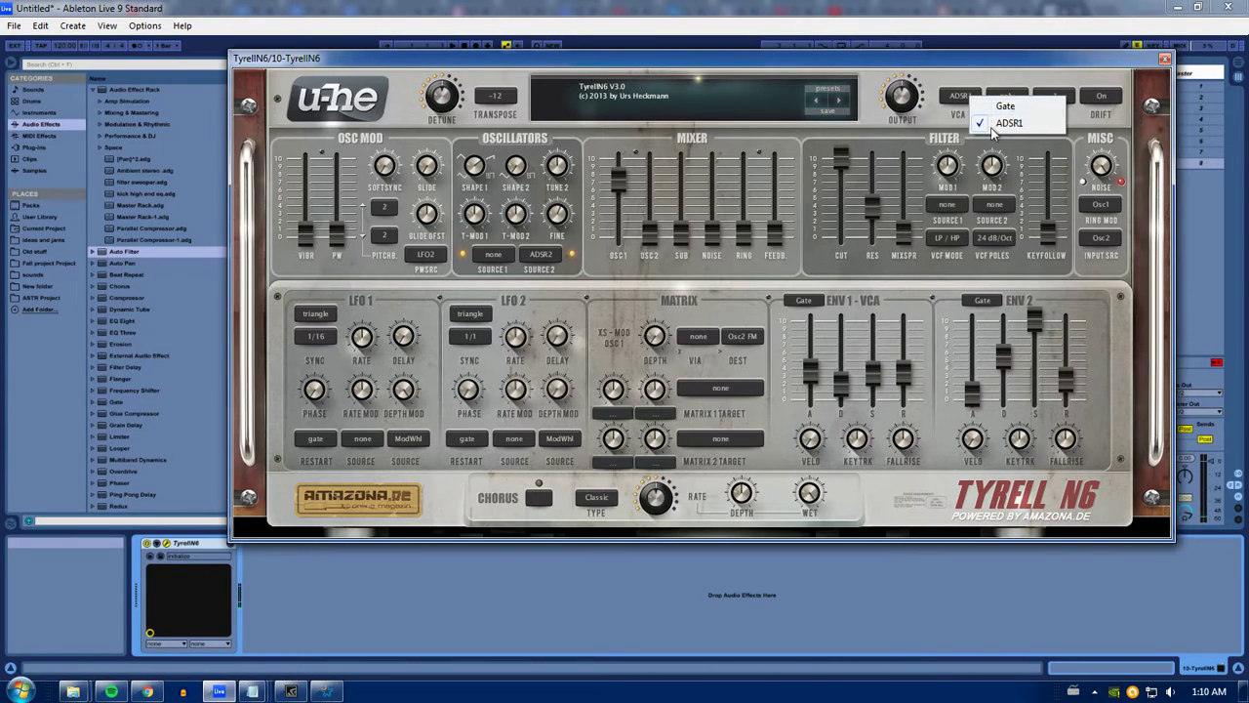
click(1001, 121)
click(1020, 97)
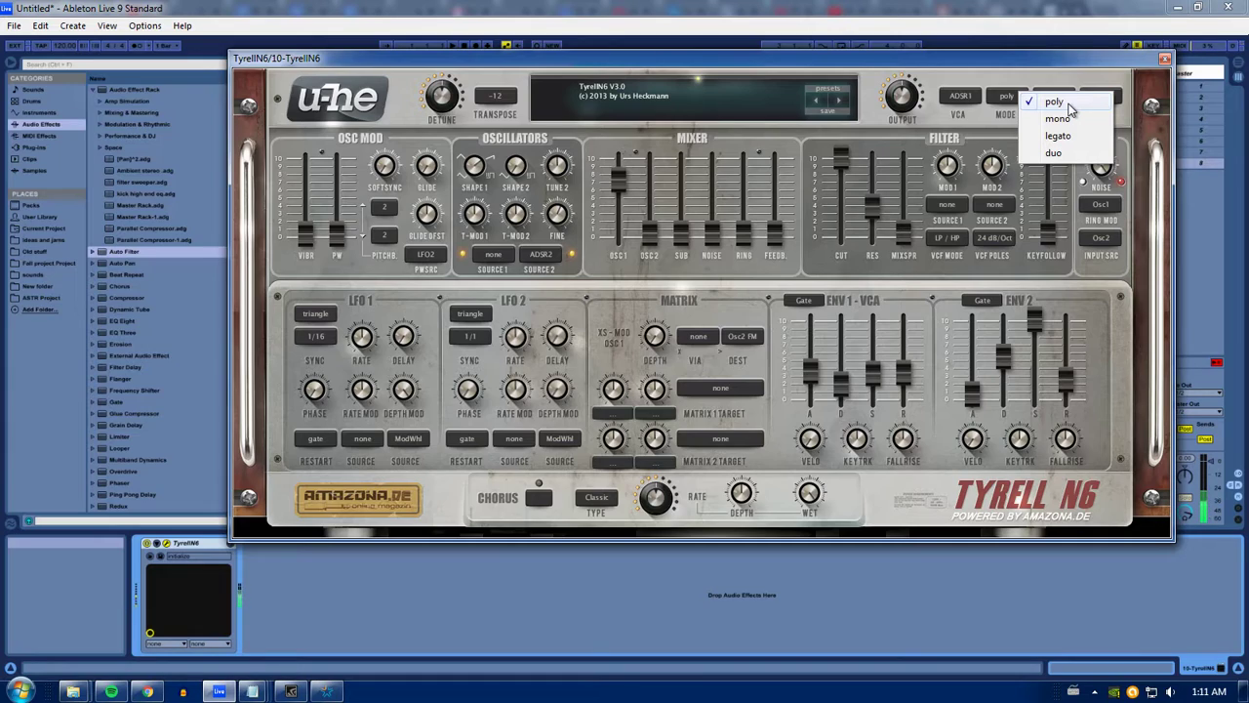
click(1063, 118)
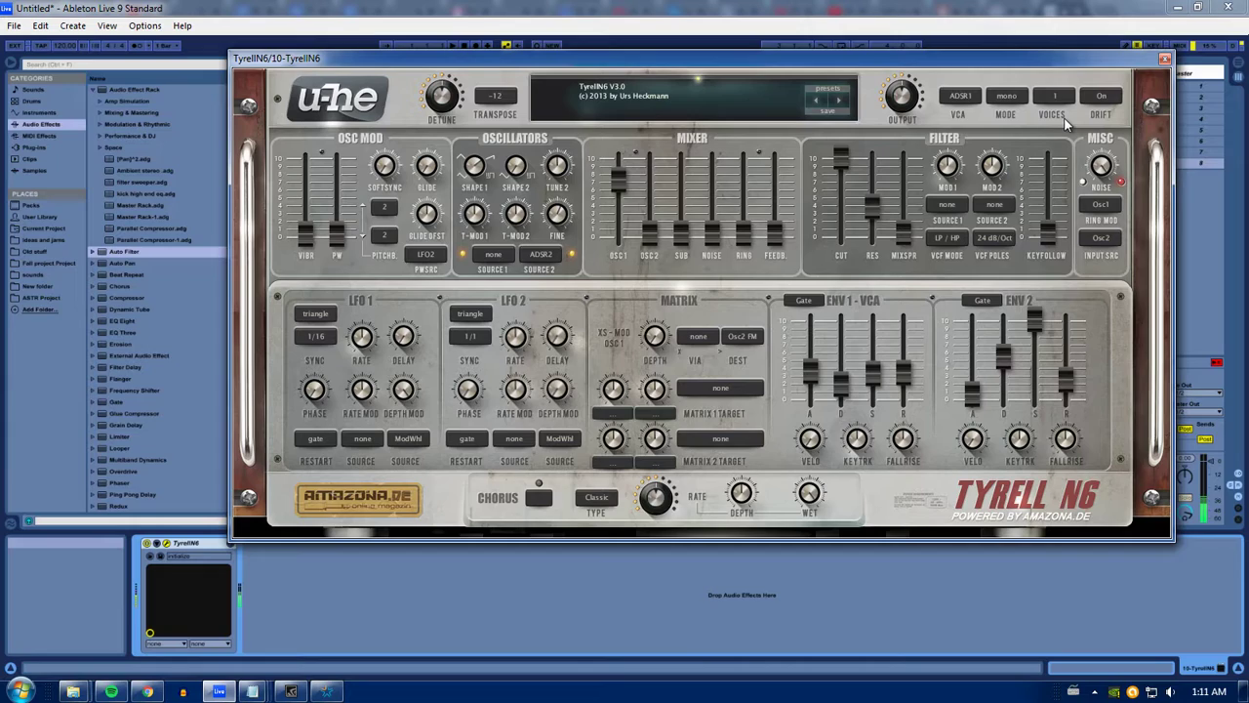
click(1014, 97)
click(1046, 140)
Step: Try 2 voices, return to a single voice, and raise ENV 1 decay and sustain to 53
click(1062, 98)
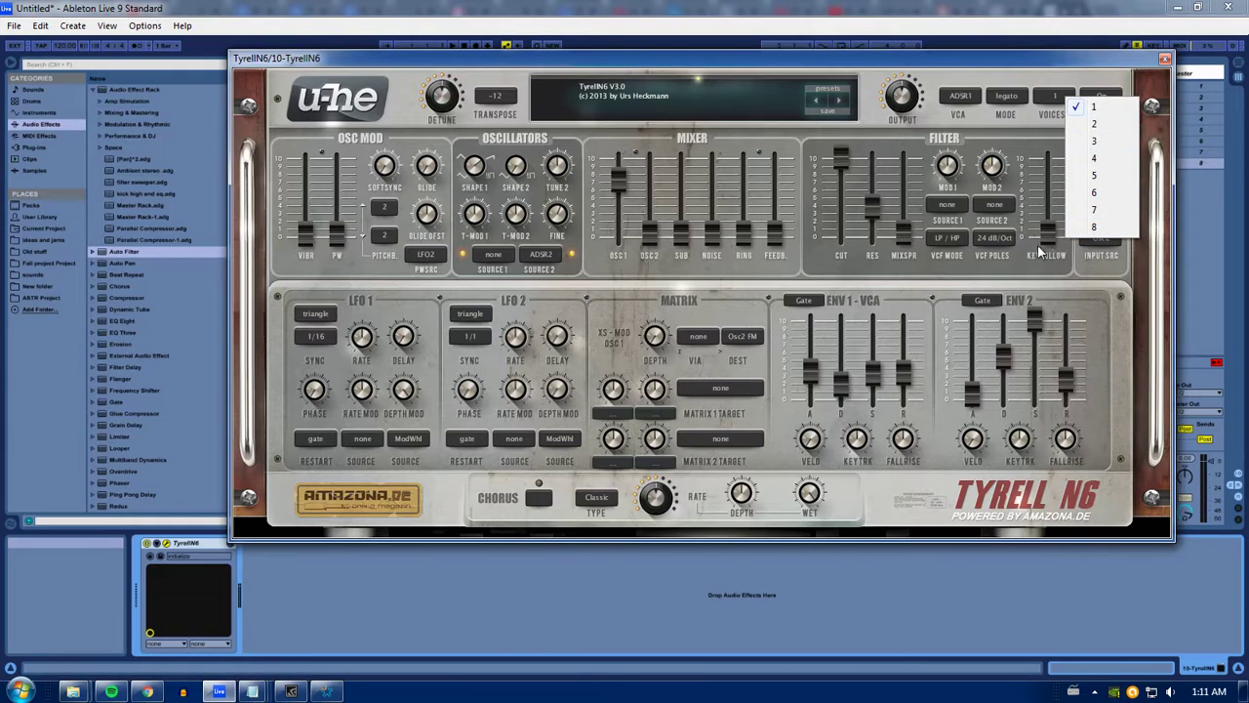
click(1047, 89)
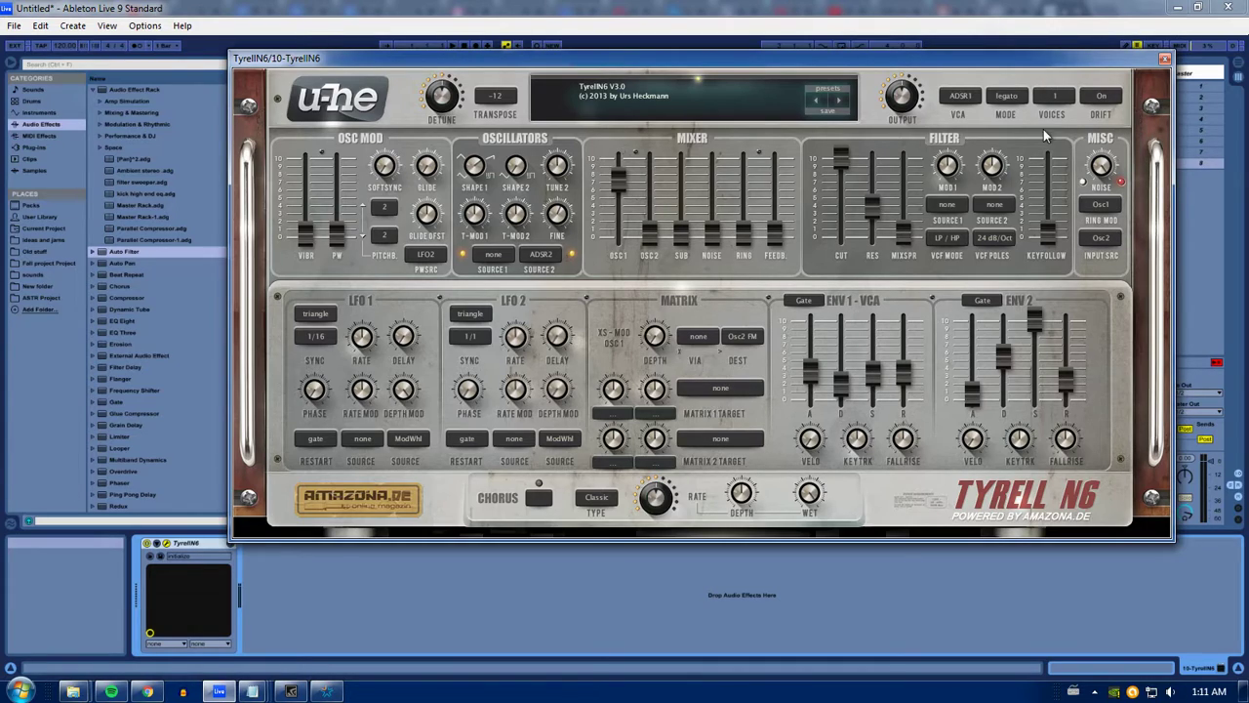
click(1069, 105)
click(1093, 122)
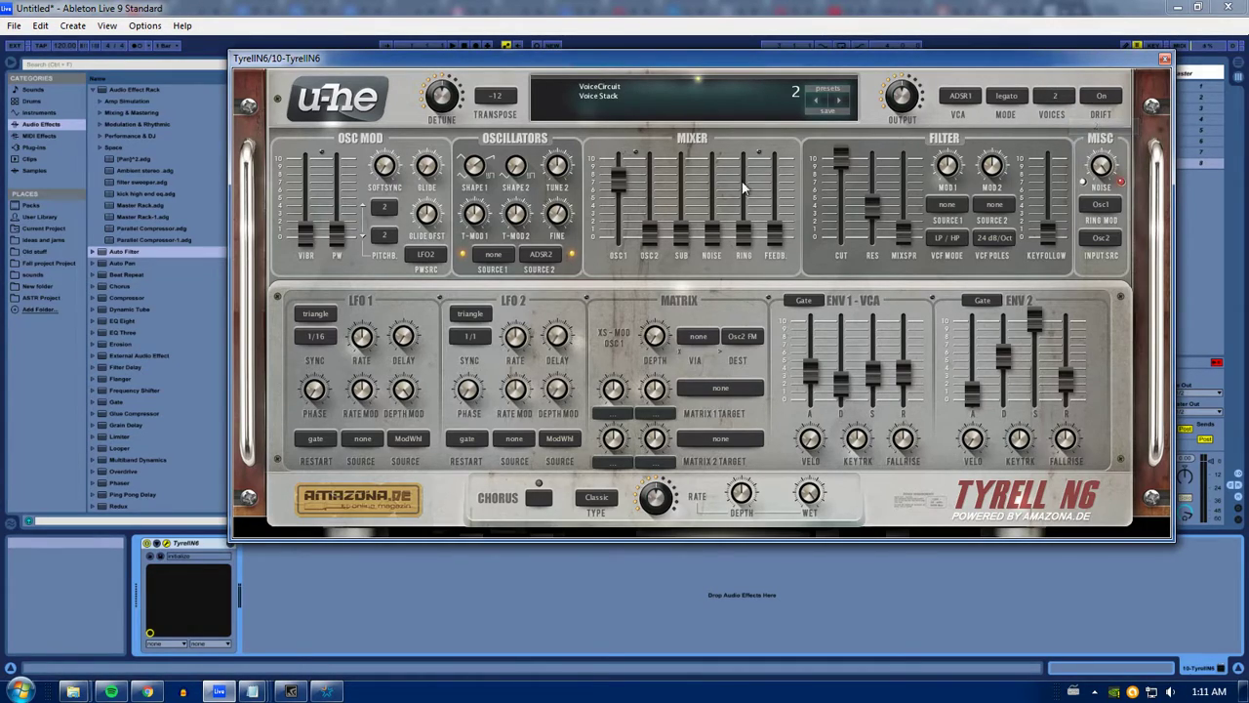
click(1069, 100)
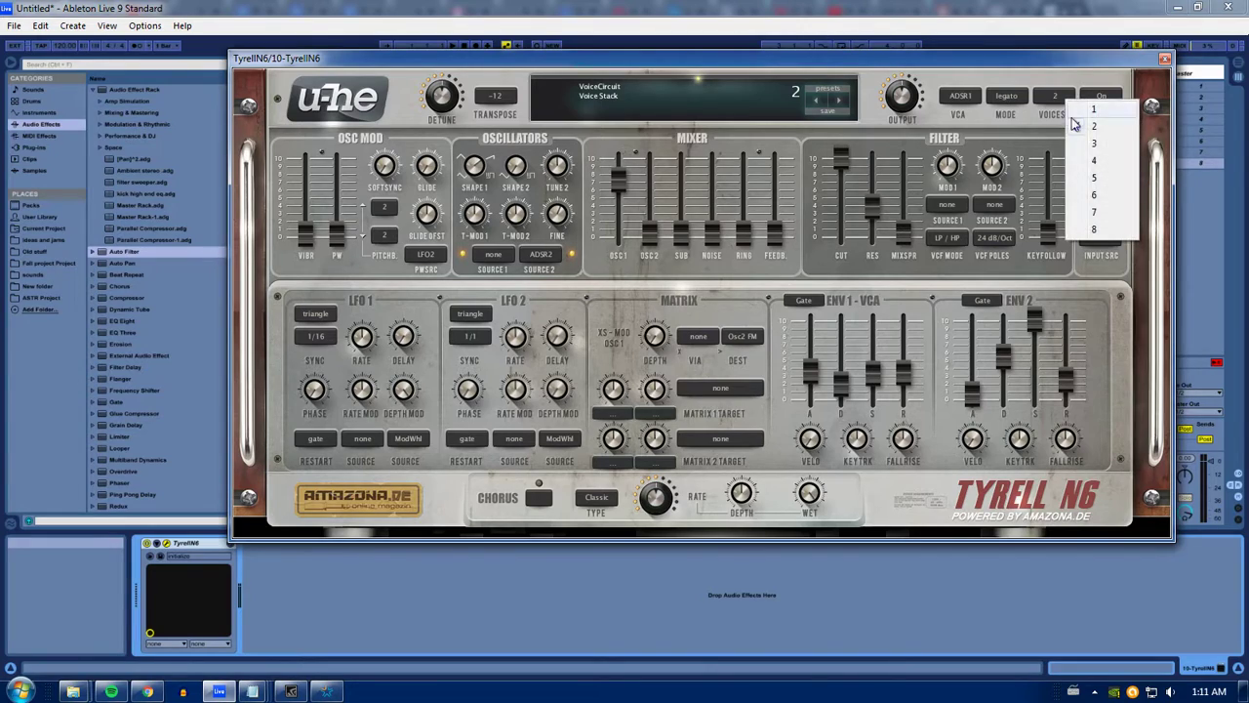
click(1036, 67)
click(1070, 103)
click(1097, 106)
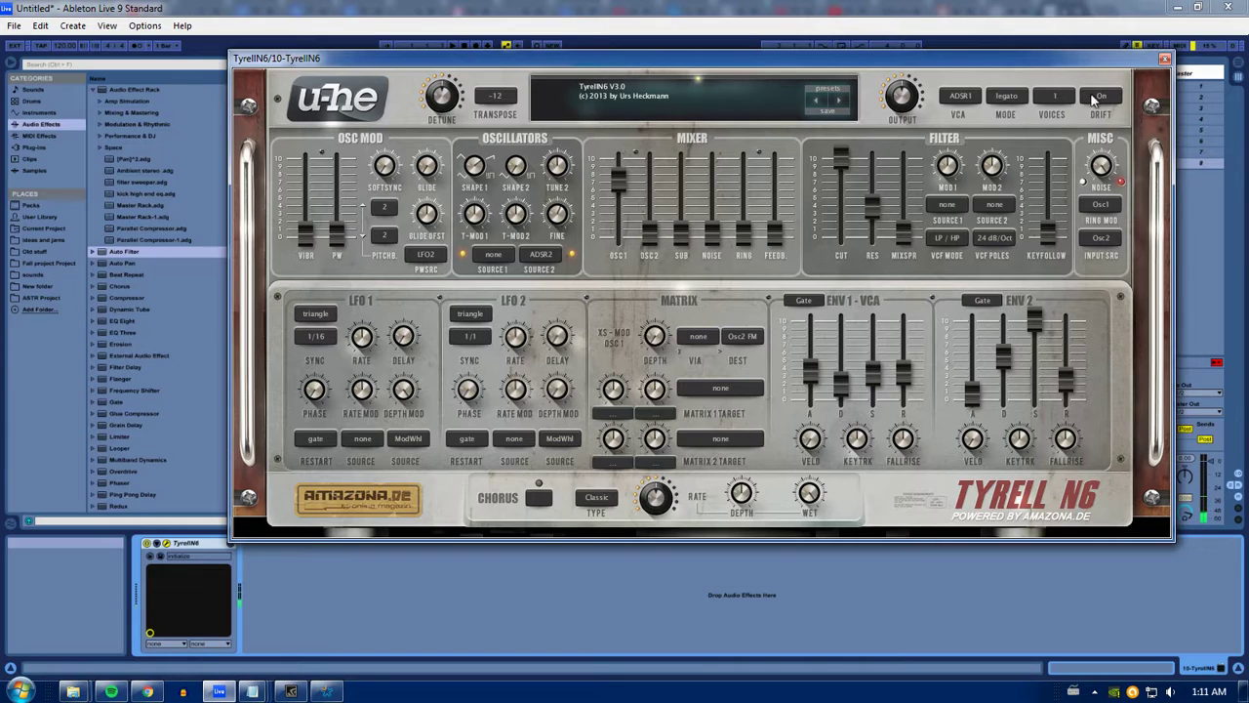
drag(841, 381, 885, 335)
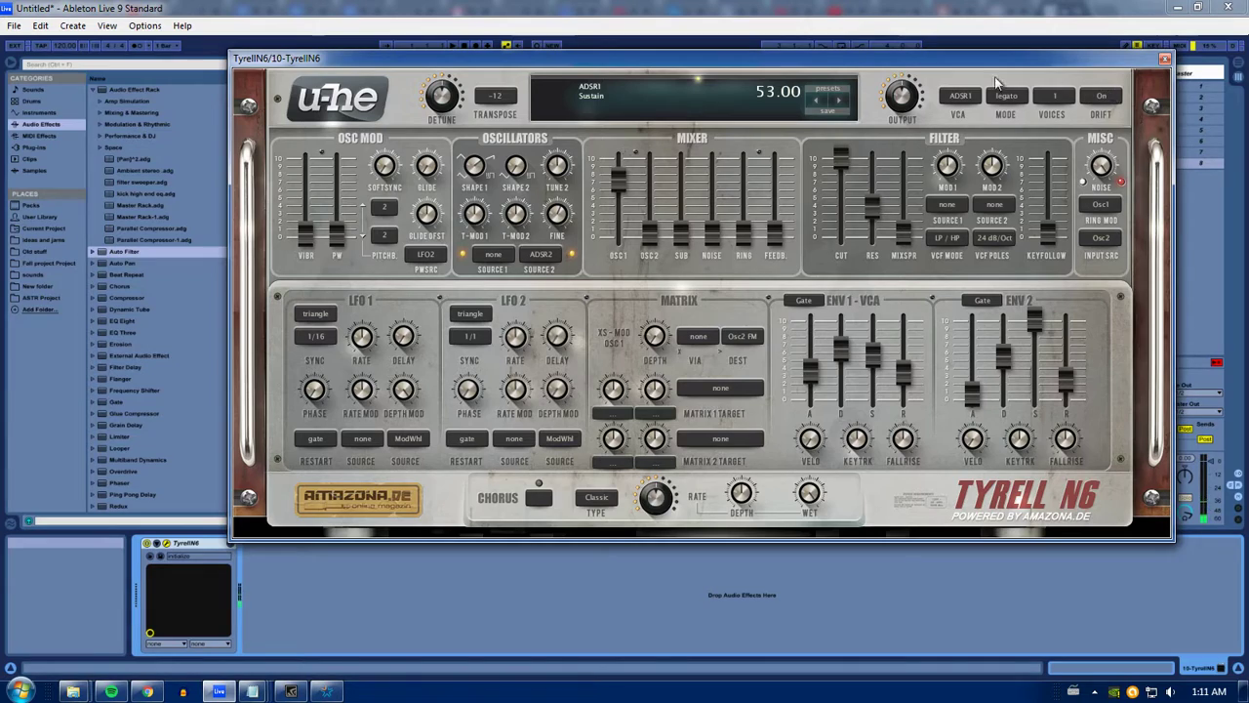
Step: Route ADSR1 into filter modulation source 1, raise cutoff to 130 and Mod1 depth, and set the VCA to Gate
click(947, 205)
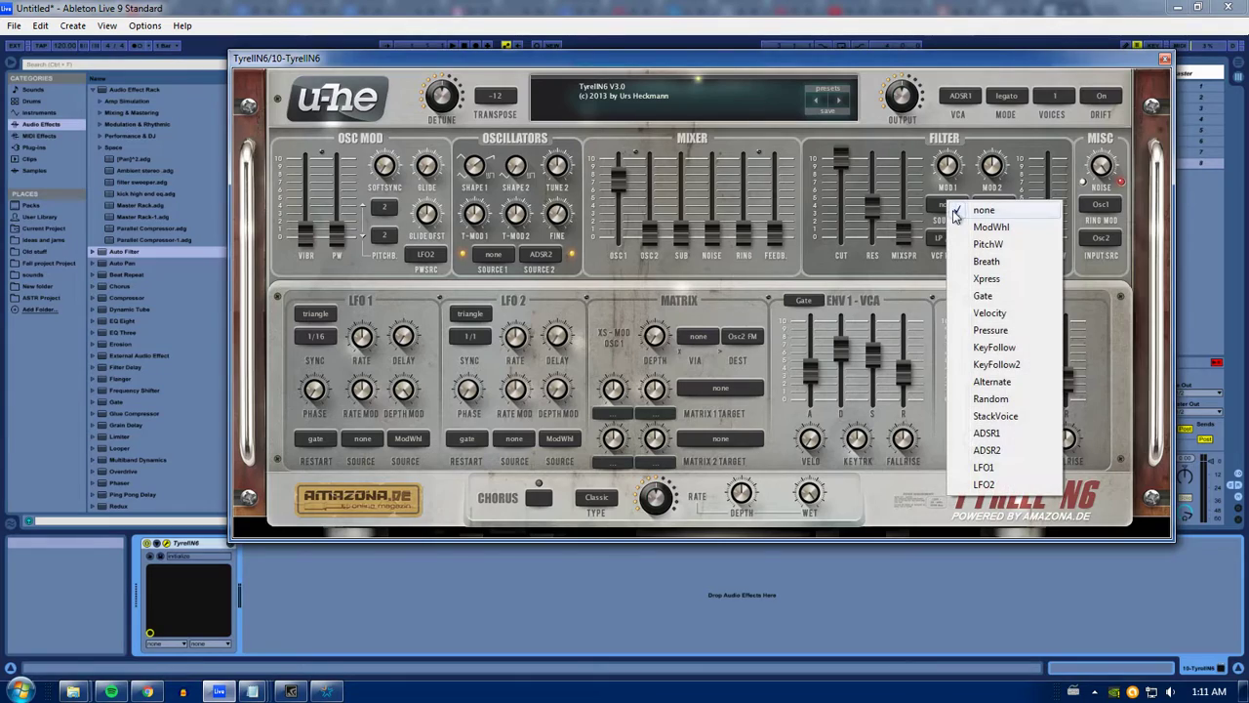
click(1010, 433)
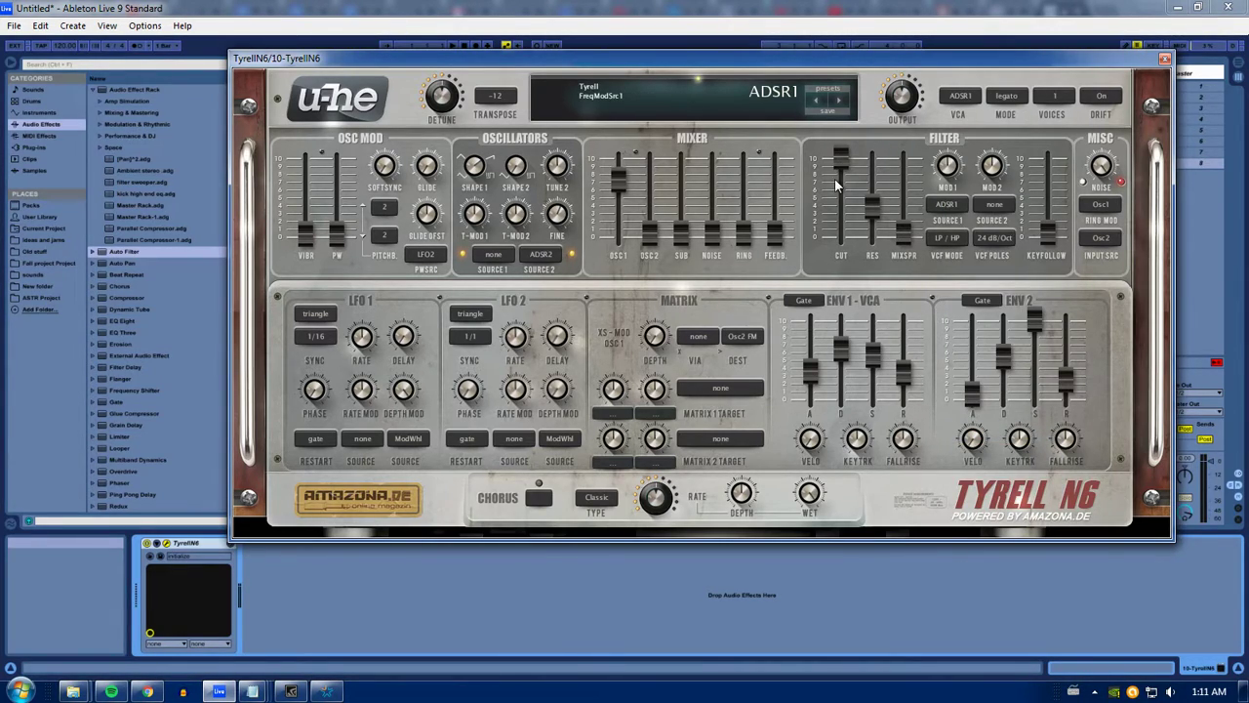
mouse_move(835, 179)
mouse_down()
mouse_move(841, 187)
mouse_move(840, 168)
mouse_up()
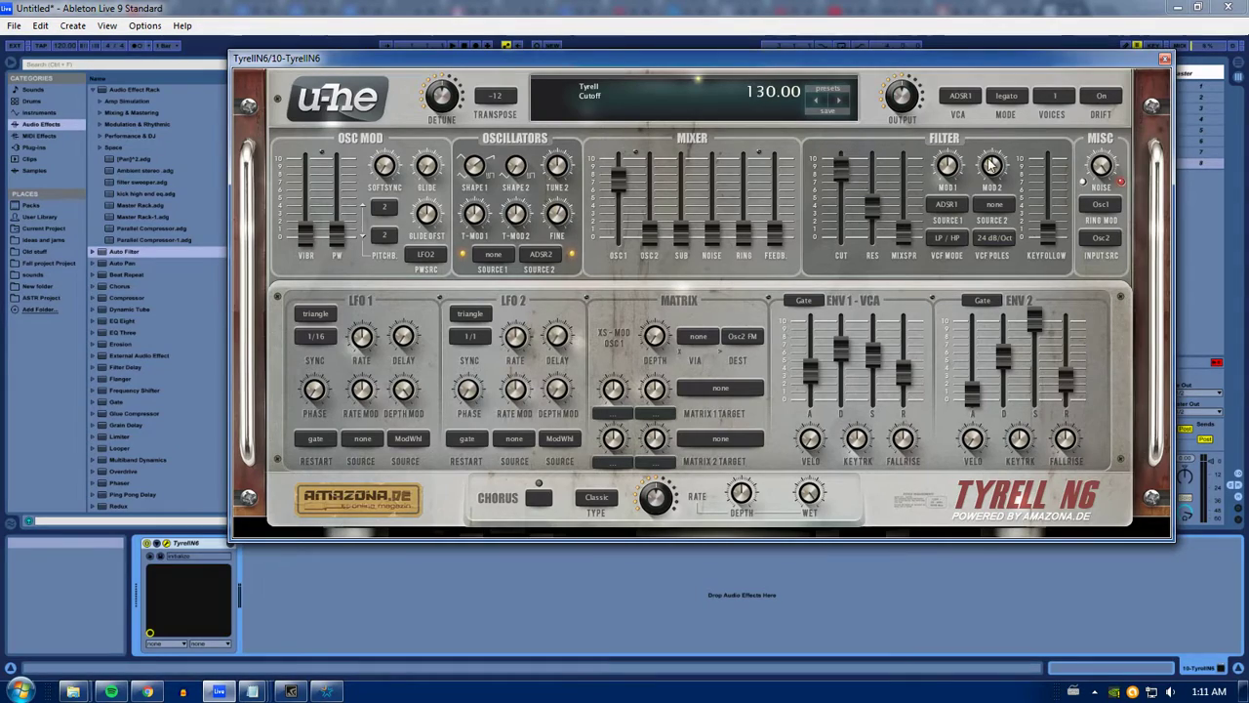
drag(948, 168, 962, 202)
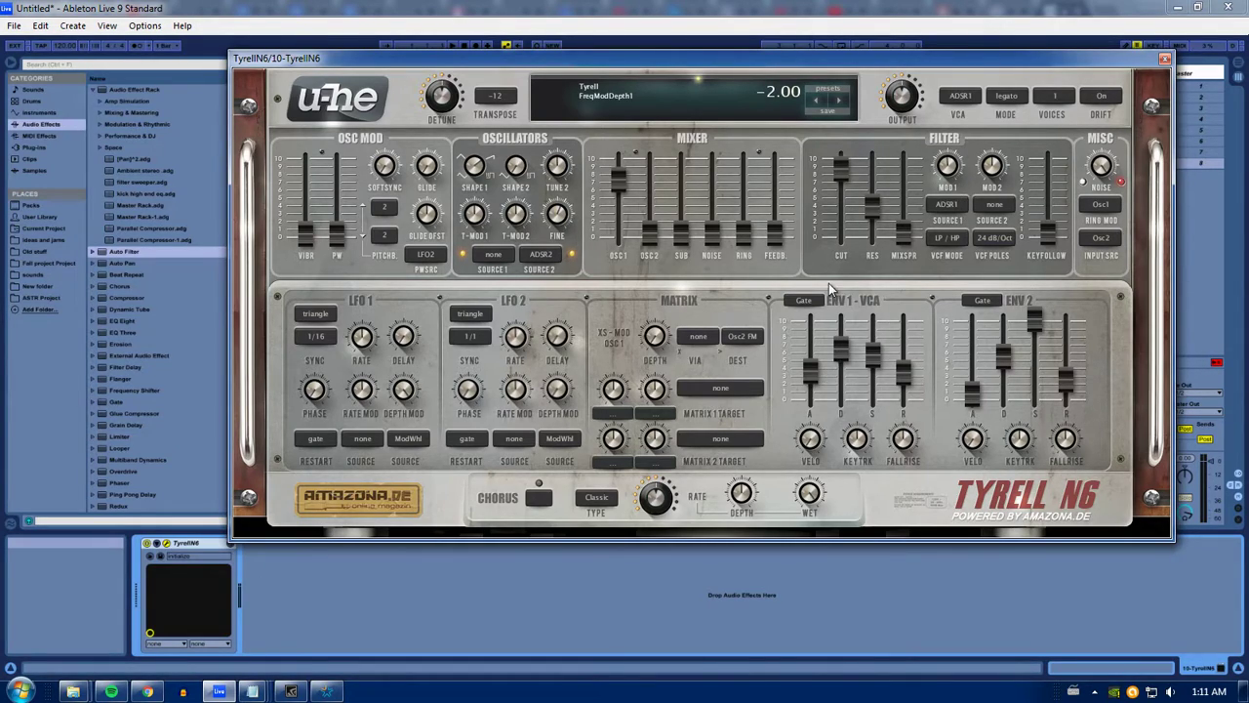
click(960, 96)
click(988, 101)
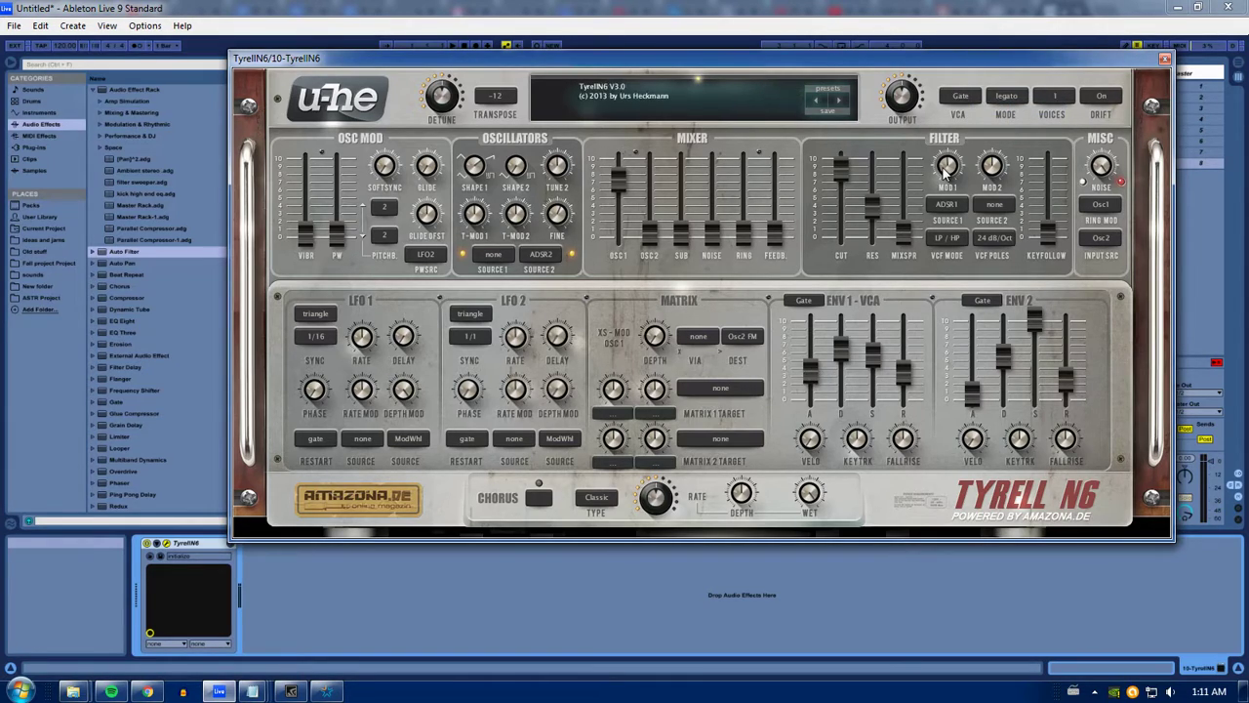
Step: Pull ENV1 attack to zero, shorten decay, lower sustain, release 15.50; set Mod1 to 94 and cutoff to 65
drag(847, 172, 852, 212)
drag(950, 177, 954, 159)
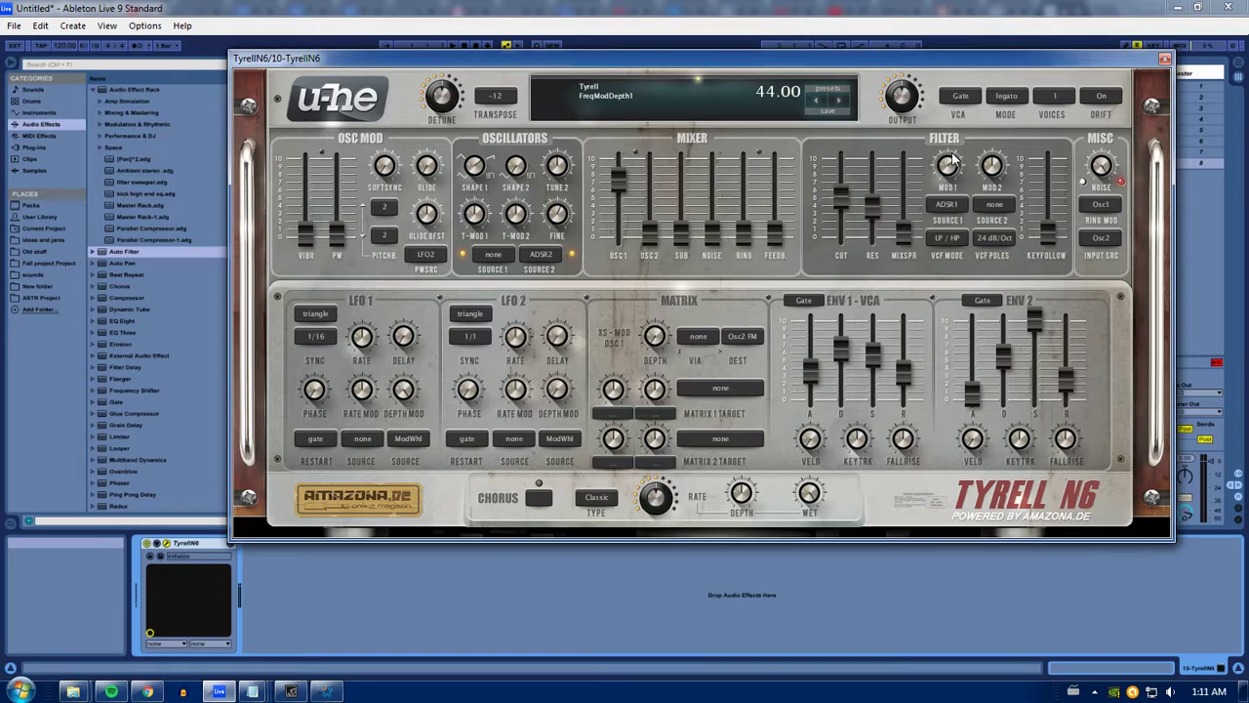
drag(811, 367, 811, 390)
drag(840, 348, 811, 404)
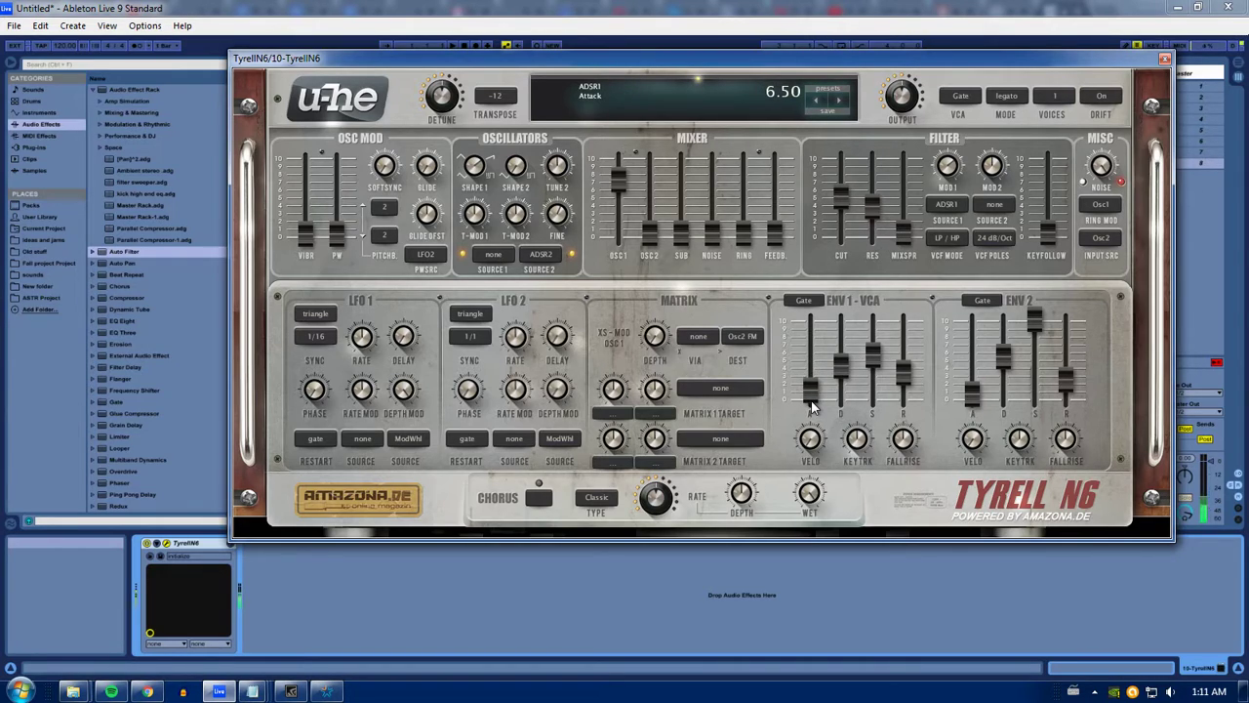
drag(872, 322, 904, 385)
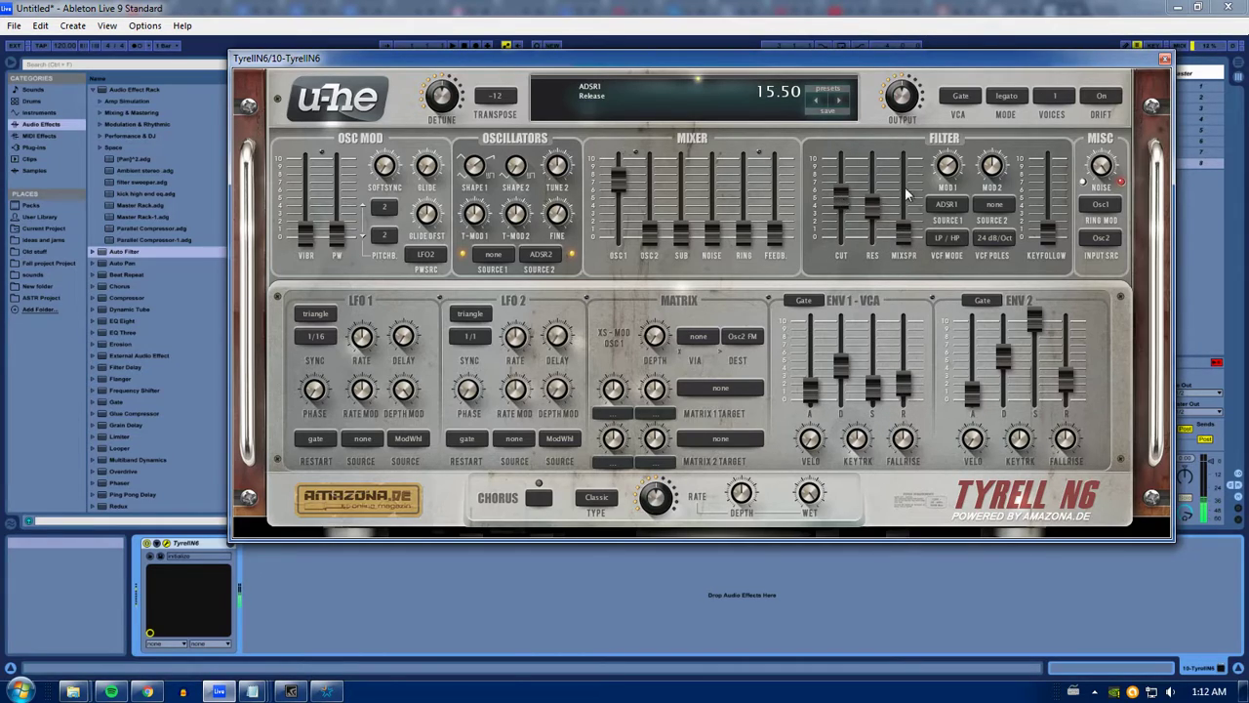
drag(955, 192, 956, 149)
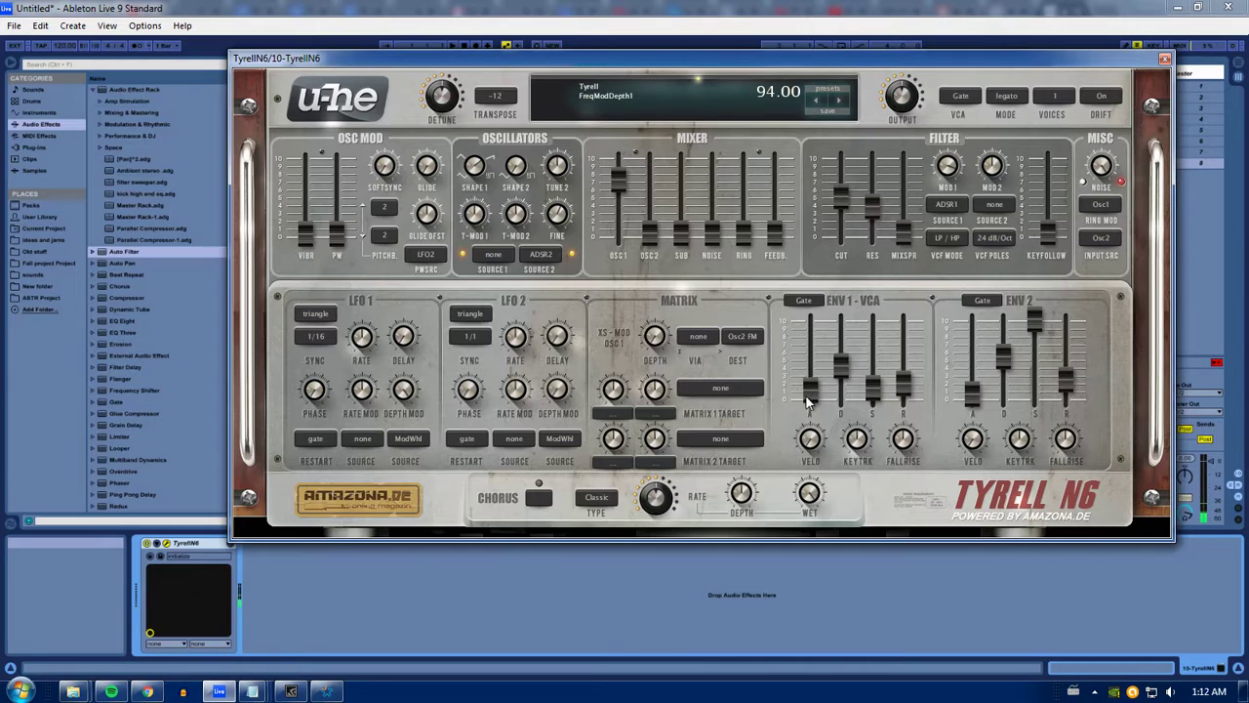
mouse_move(810, 393)
mouse_down()
mouse_move(841, 376)
mouse_move(809, 402)
mouse_up()
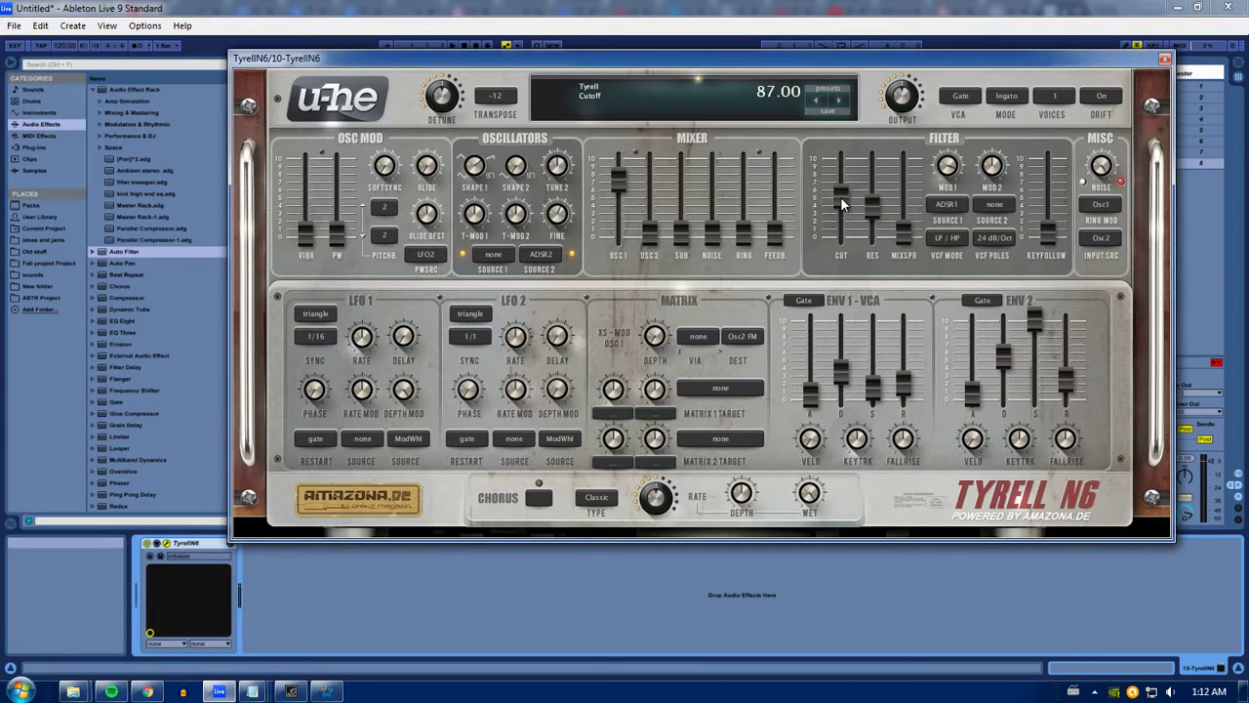
drag(841, 196, 838, 134)
drag(844, 181, 844, 210)
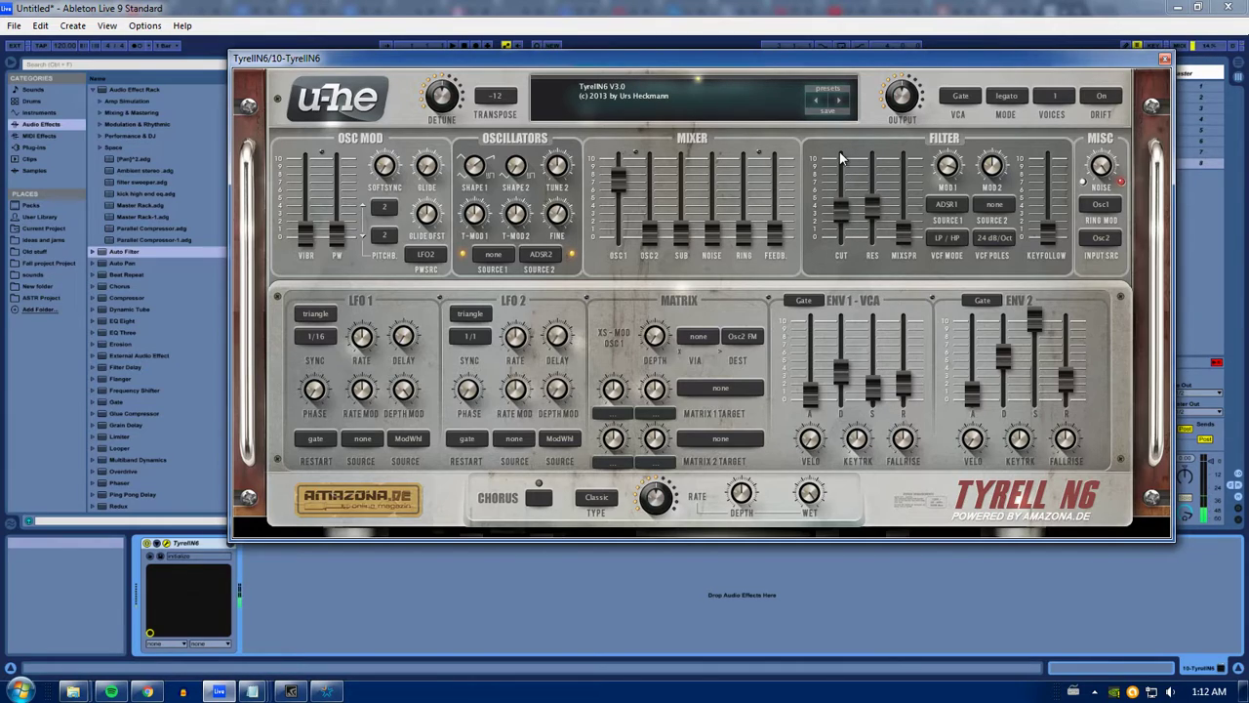
Step: Raise the second filter modulation depth to 34 and set its source to LFO2
click(994, 168)
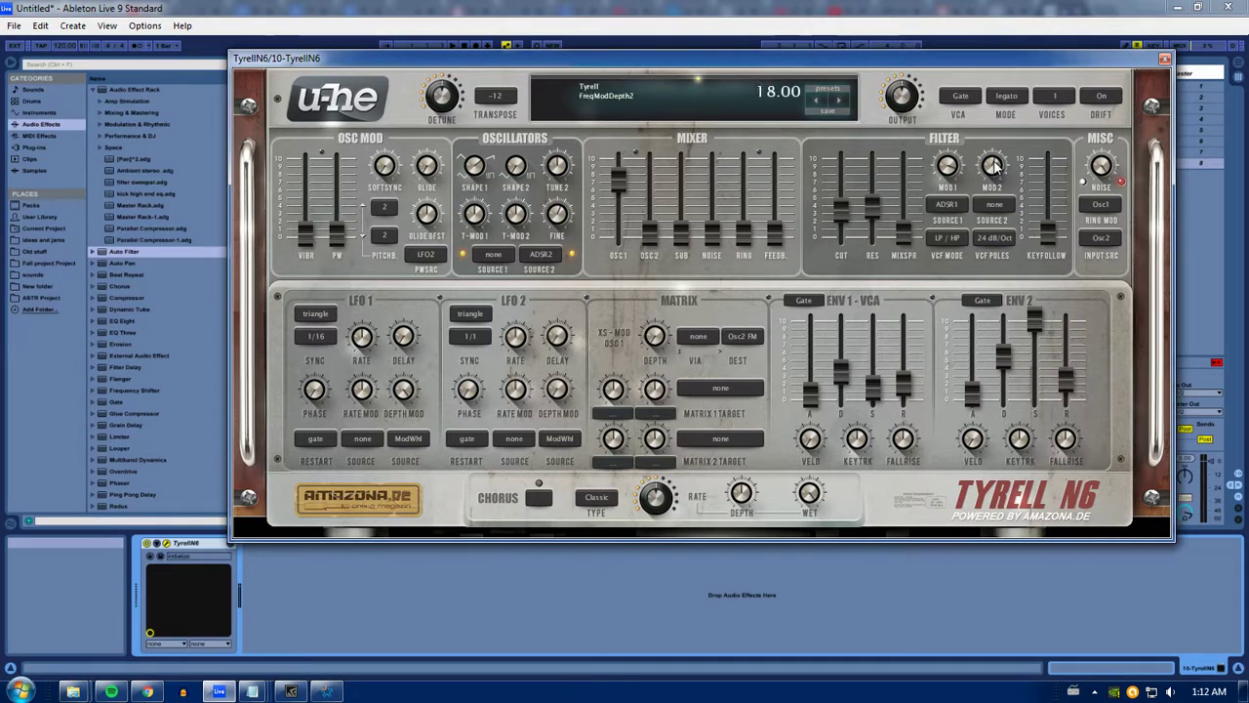
drag(994, 168, 994, 156)
click(995, 204)
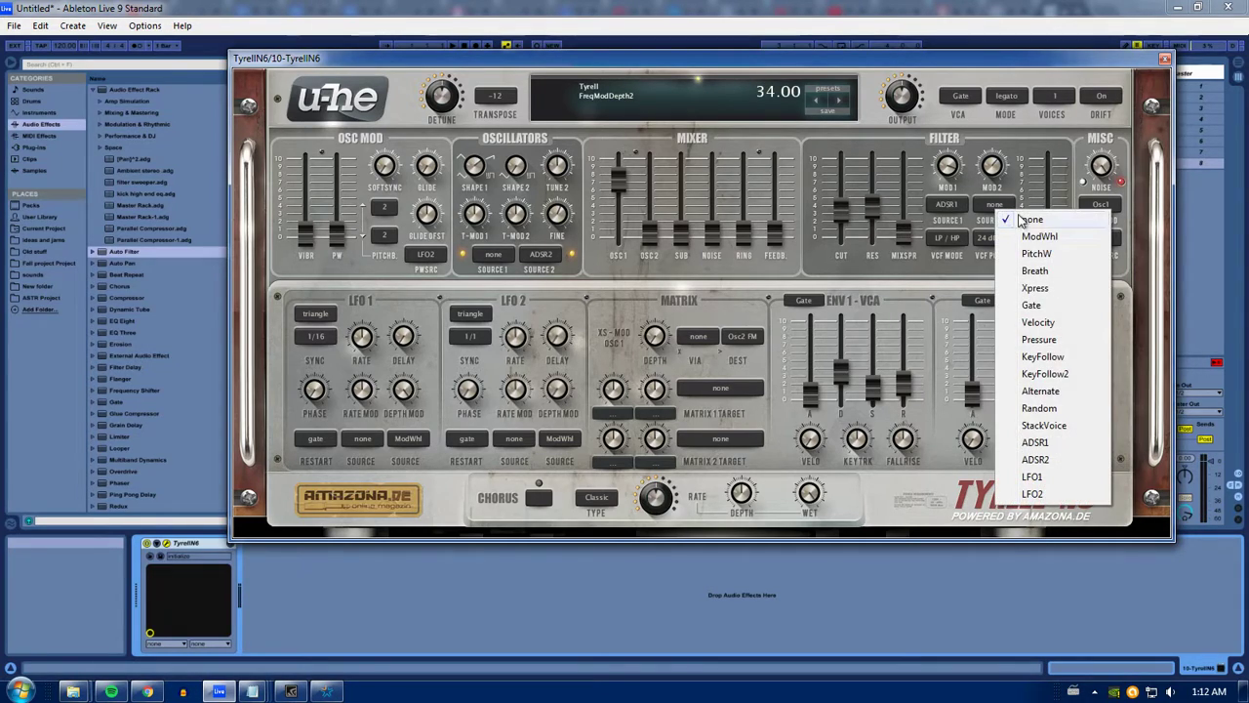
click(1033, 494)
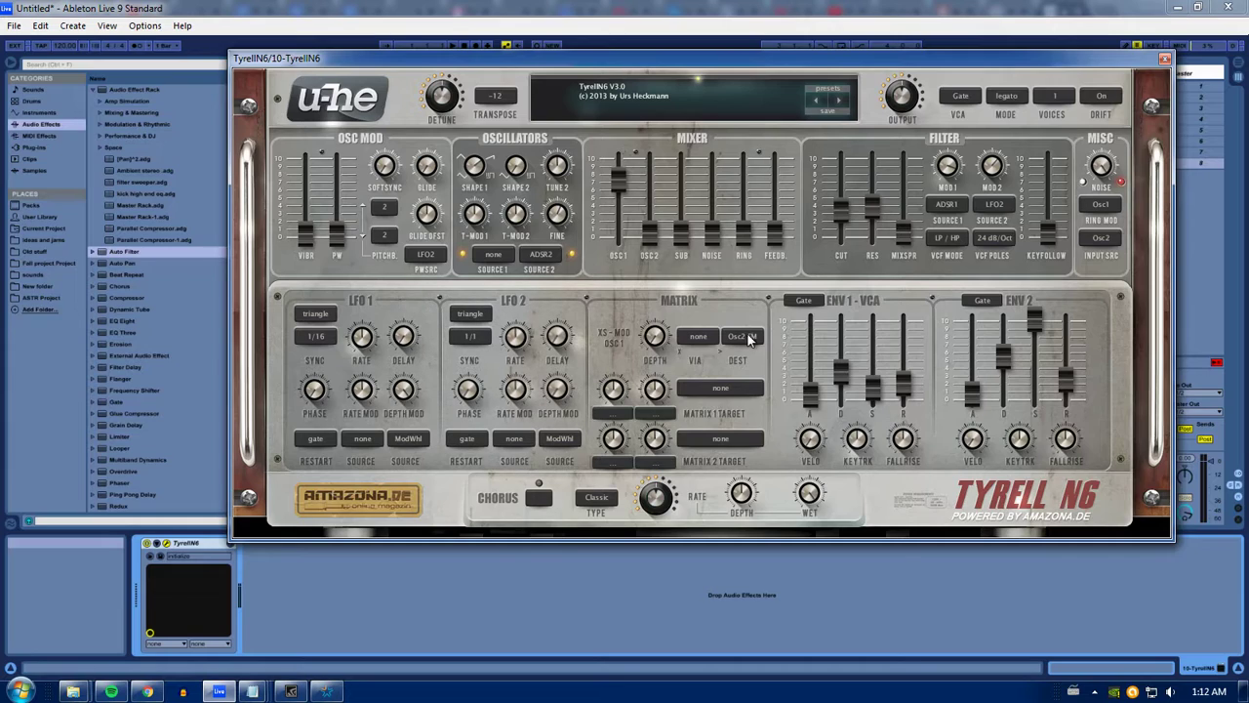
Step: Set LFO 2 to a sine waveform at 2/1 with restart on sync
click(474, 315)
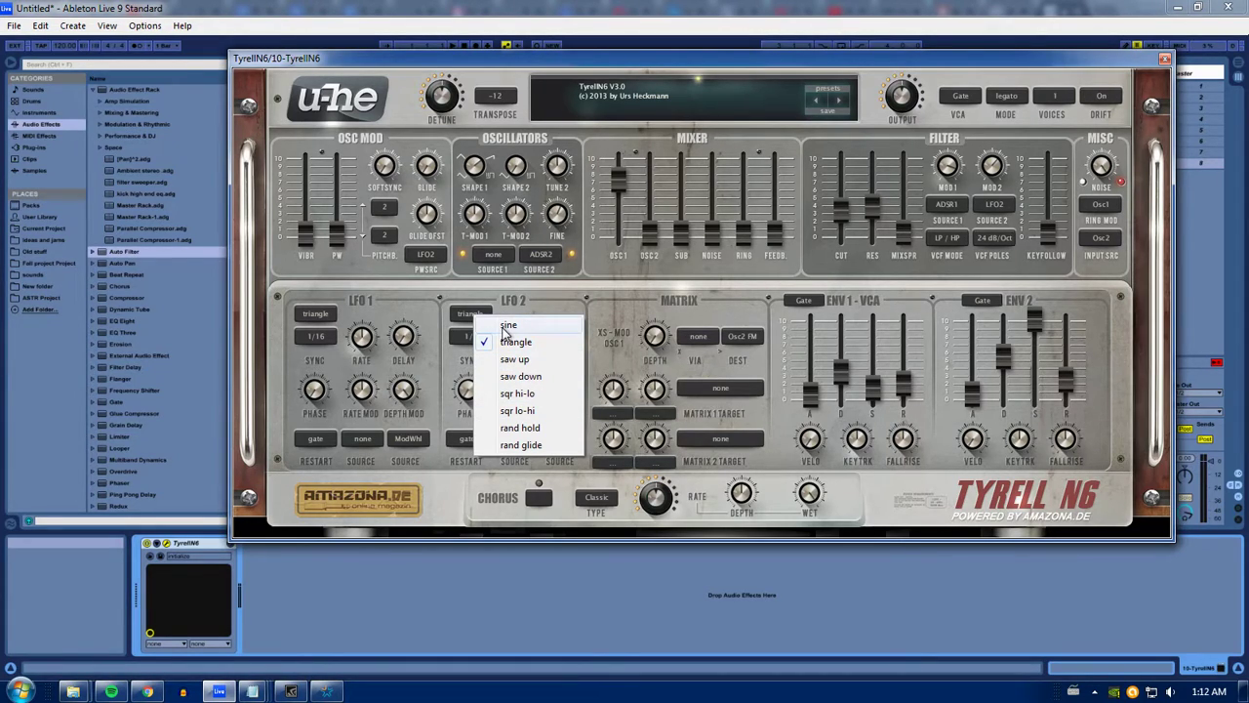
click(506, 325)
click(478, 339)
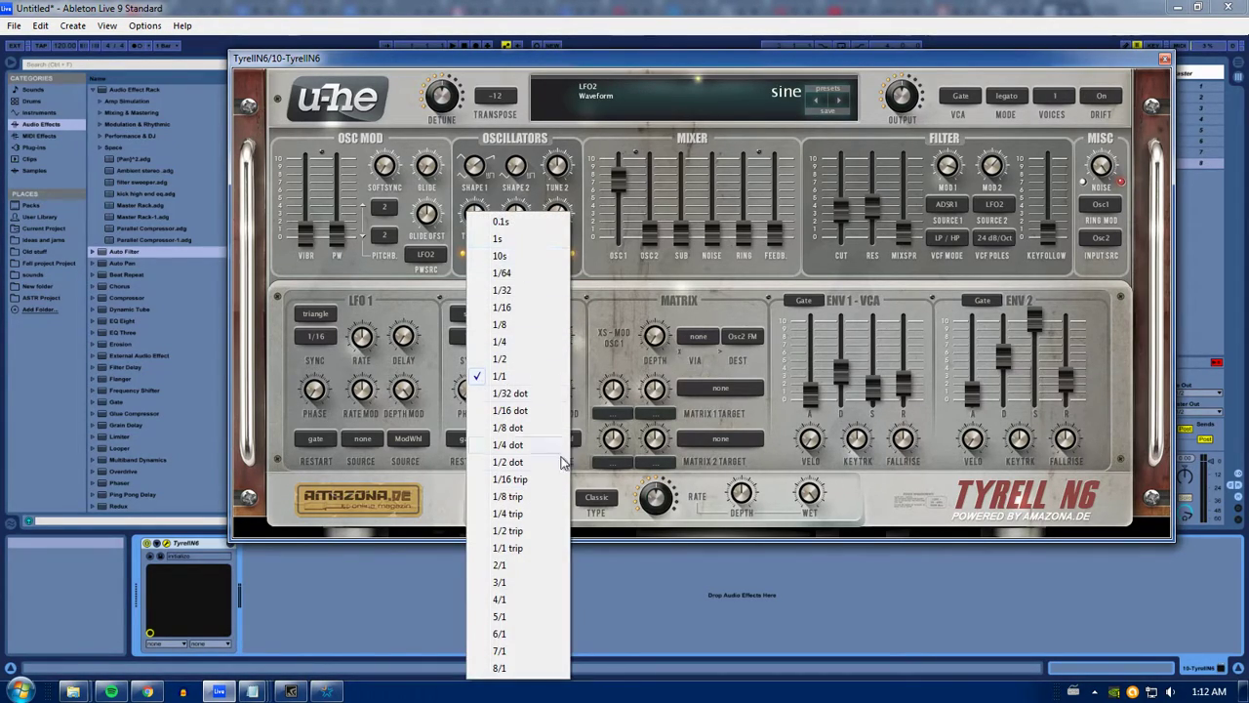
click(508, 566)
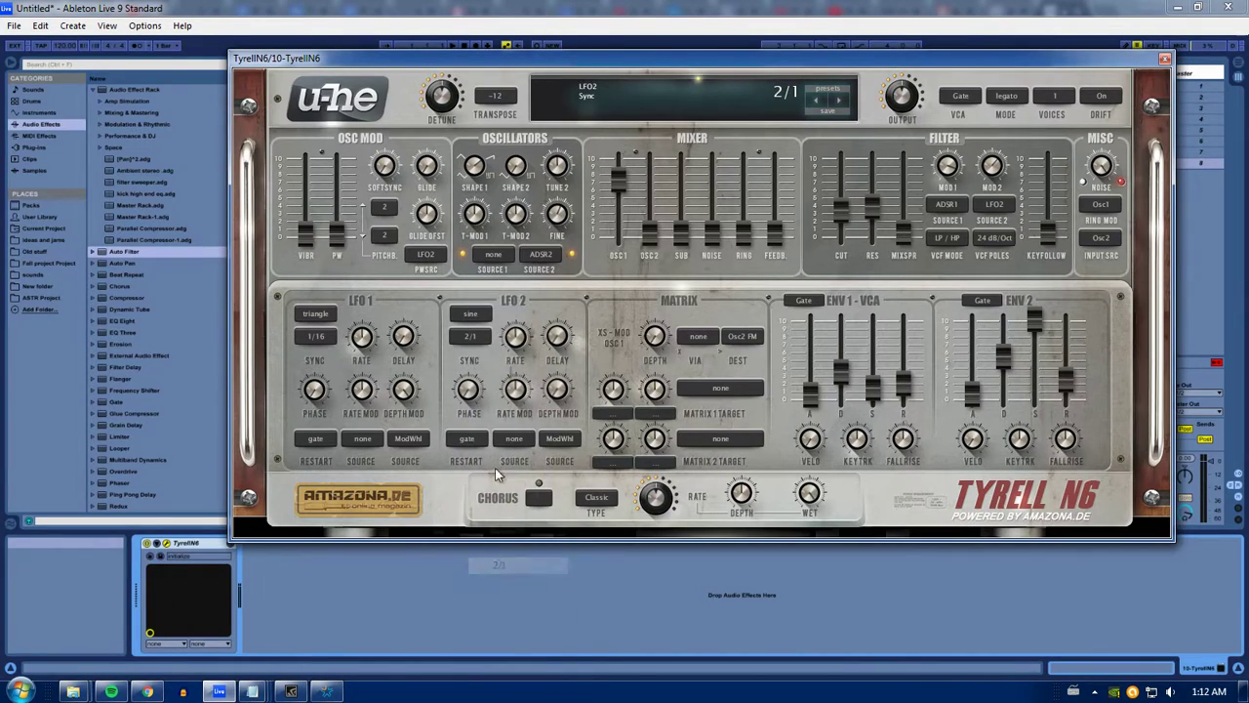
click(466, 438)
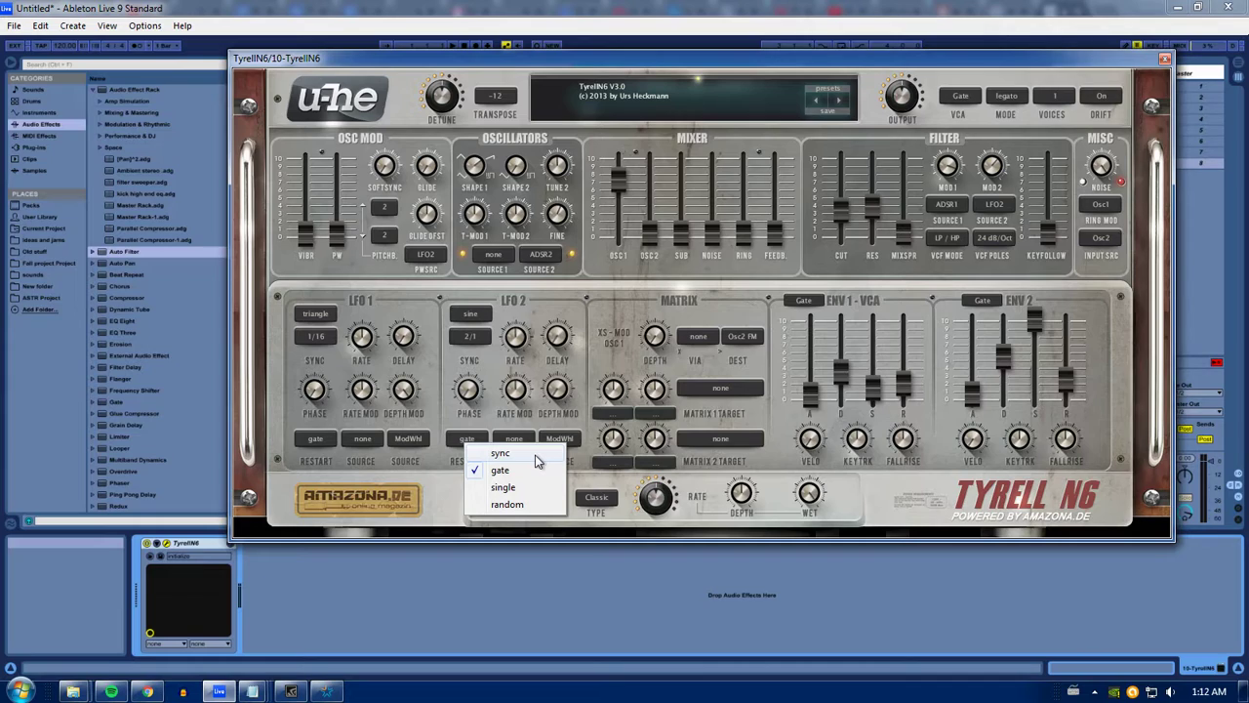
click(534, 454)
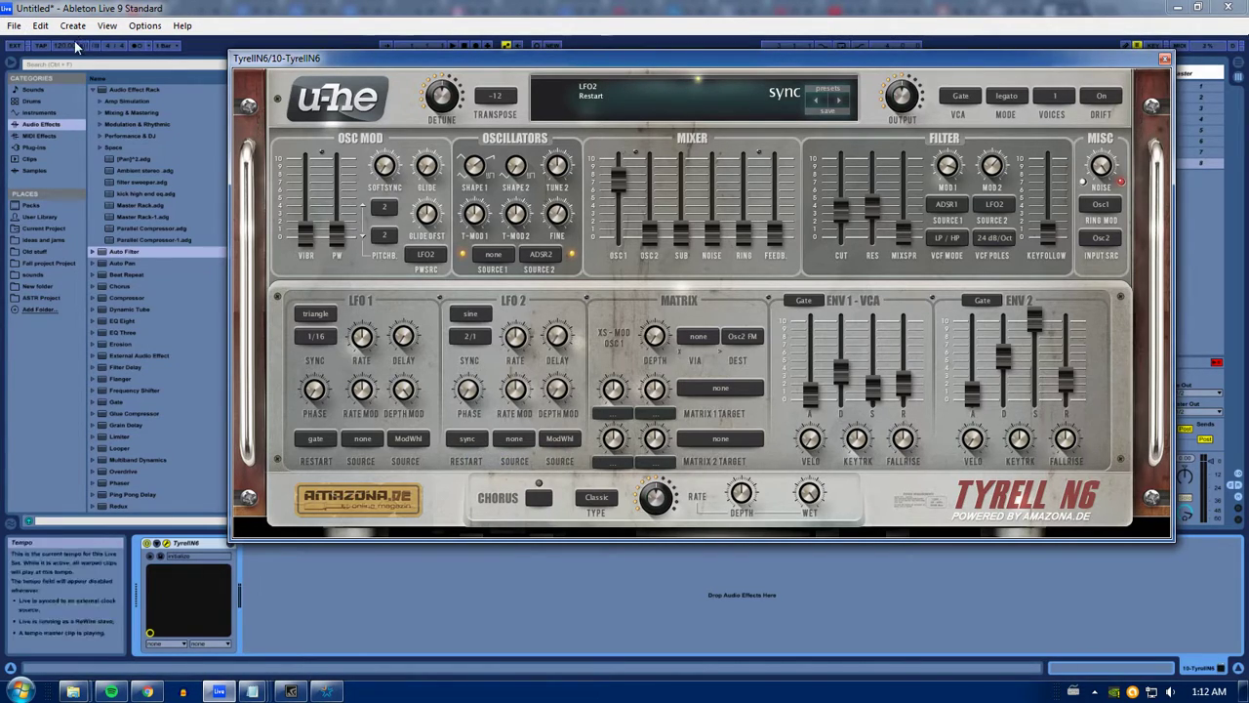
click(468, 439)
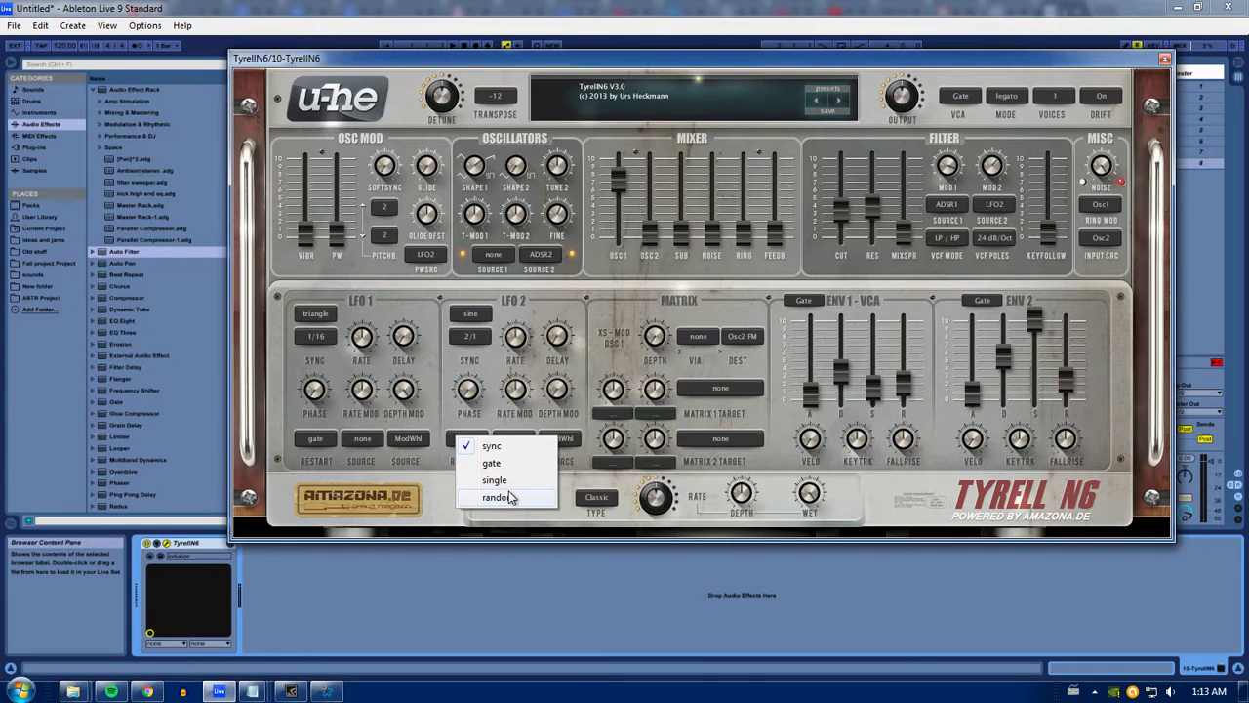
click(512, 498)
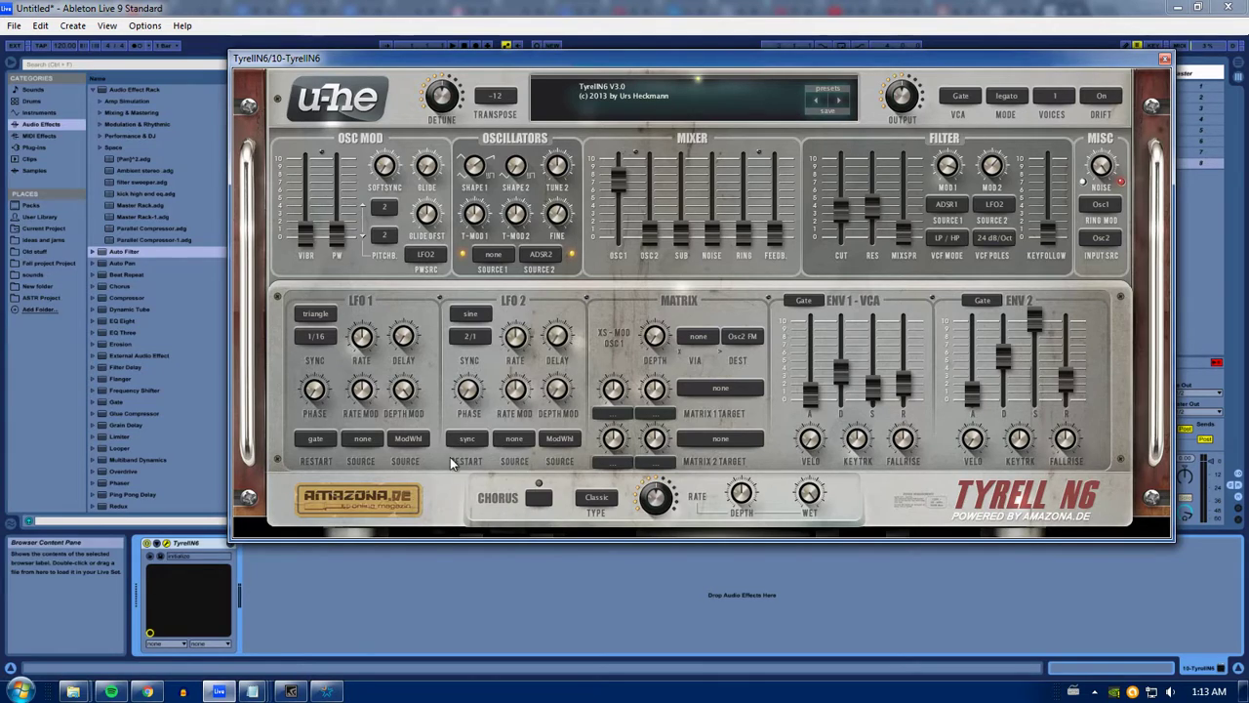
click(467, 441)
click(500, 451)
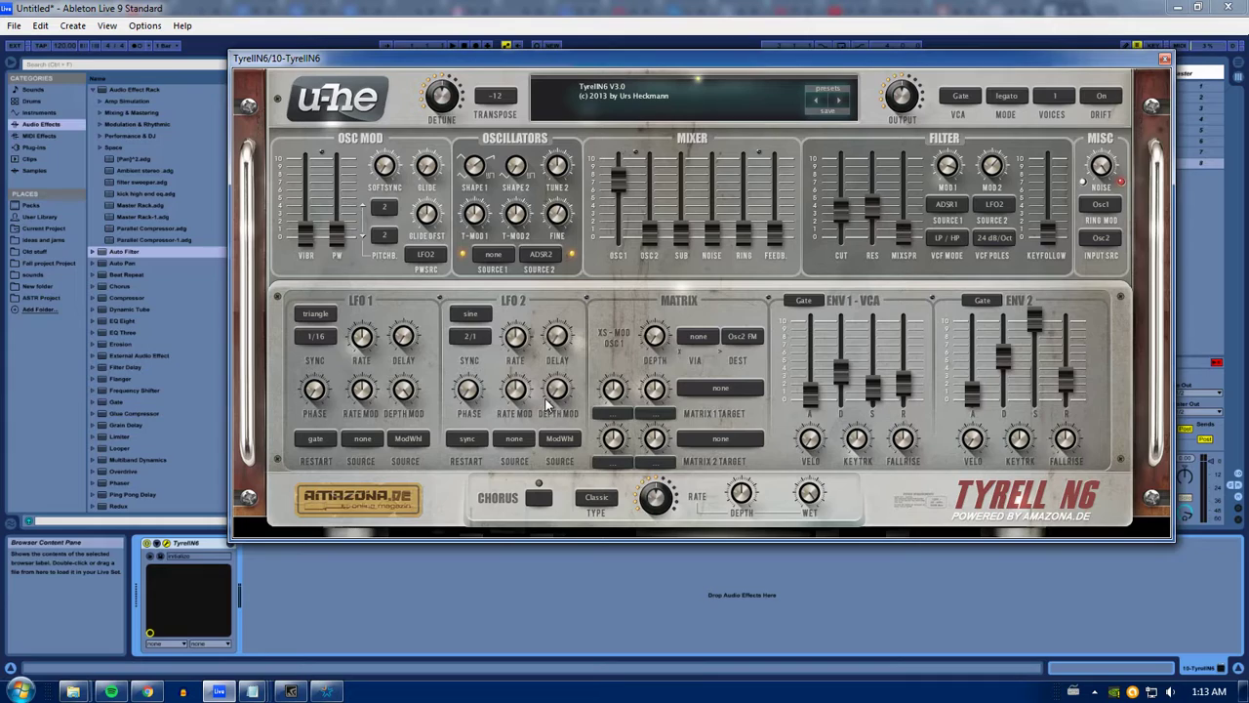
Step: Raise the filter cutoff to 95, clear filter source 1, and raise Mod2 depth to 64
mouse_move(993, 184)
scroll(993, 183, down, 5)
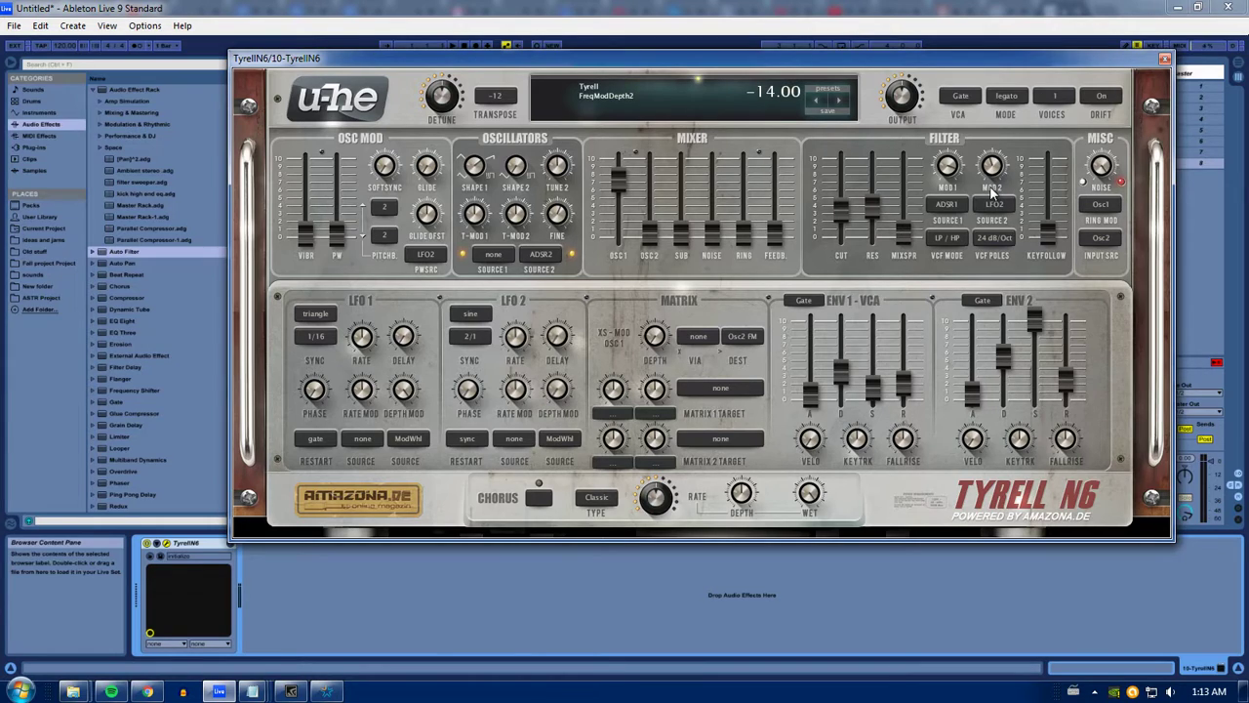
drag(845, 213, 844, 183)
click(956, 201)
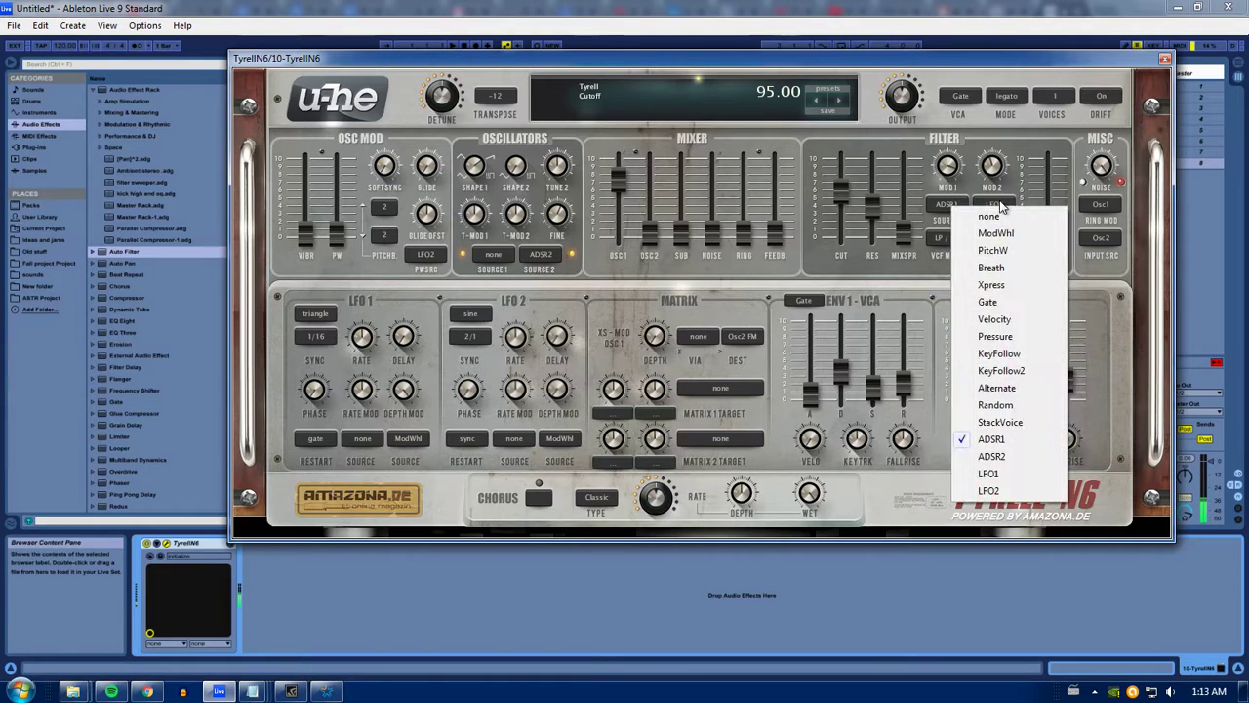
click(971, 207)
mouse_move(993, 168)
drag(993, 168, 996, 143)
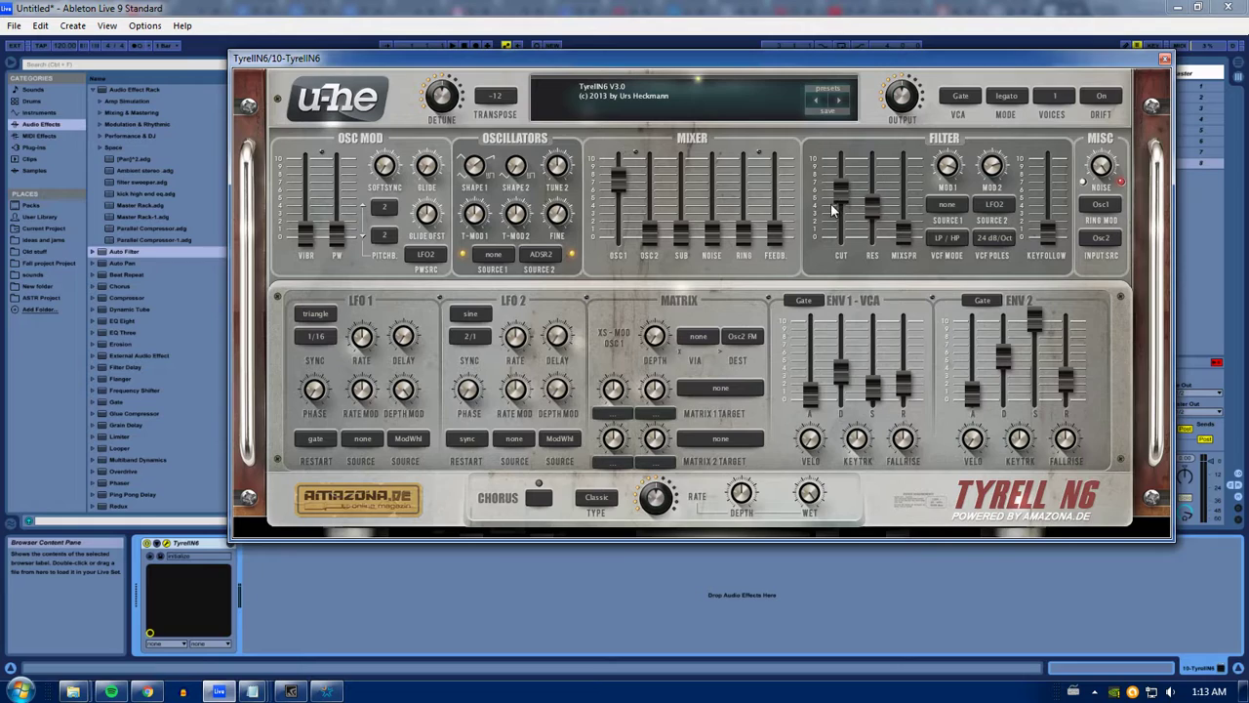
Step: Settle the cutoff at 101, restore ADSR1 as source 1, and set source 2 to none
mouse_move(833, 205)
mouse_down()
mouse_move(839, 222)
mouse_move(845, 172)
mouse_move(836, 217)
mouse_move(838, 178)
mouse_move(837, 209)
mouse_move(839, 197)
mouse_up()
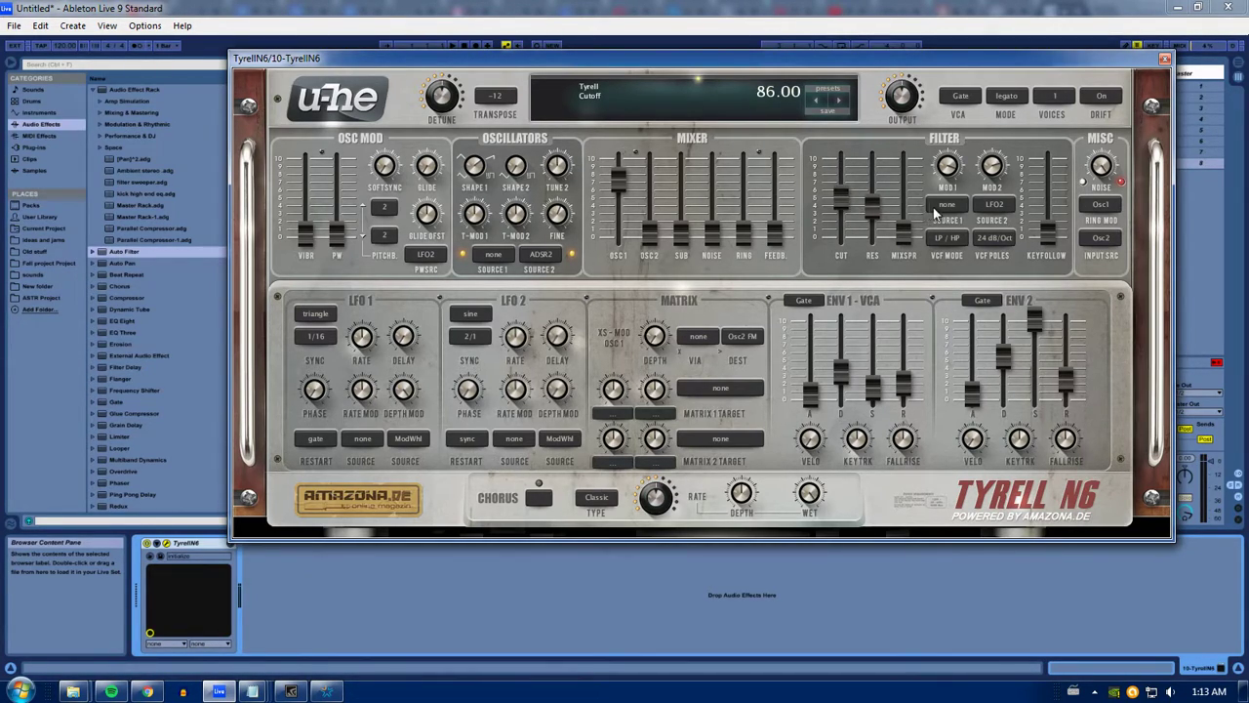
click(935, 209)
click(966, 457)
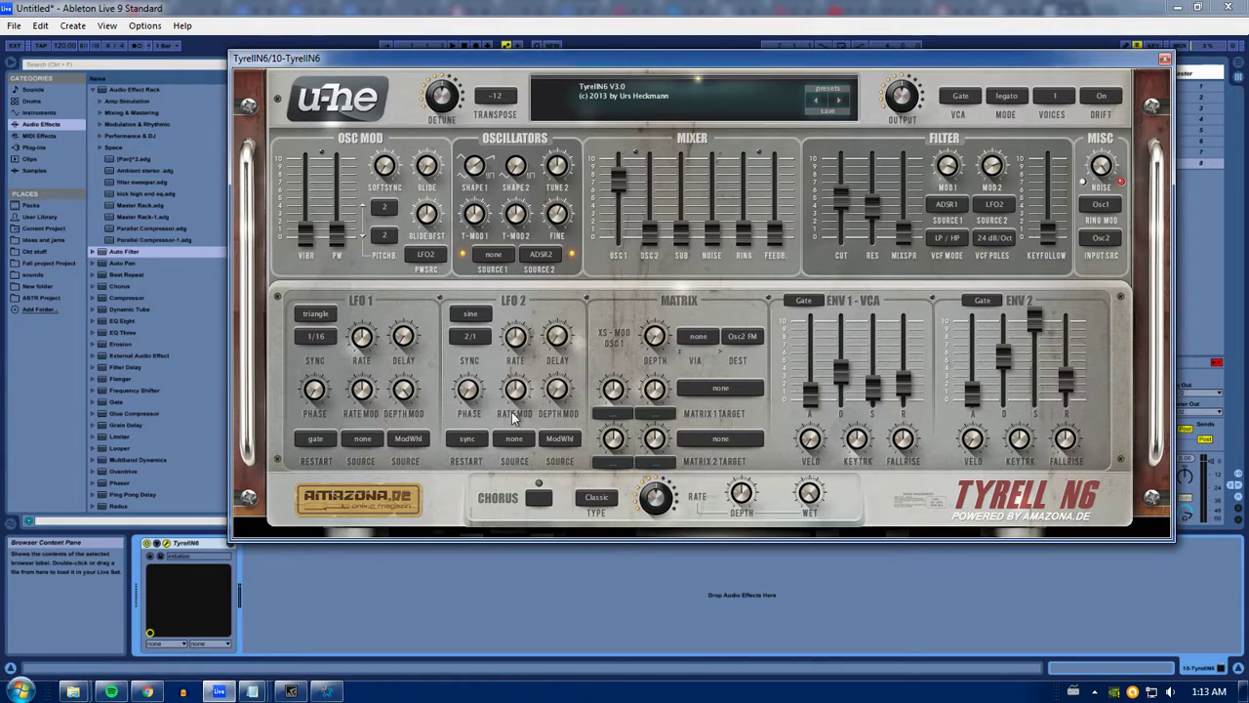
click(1012, 205)
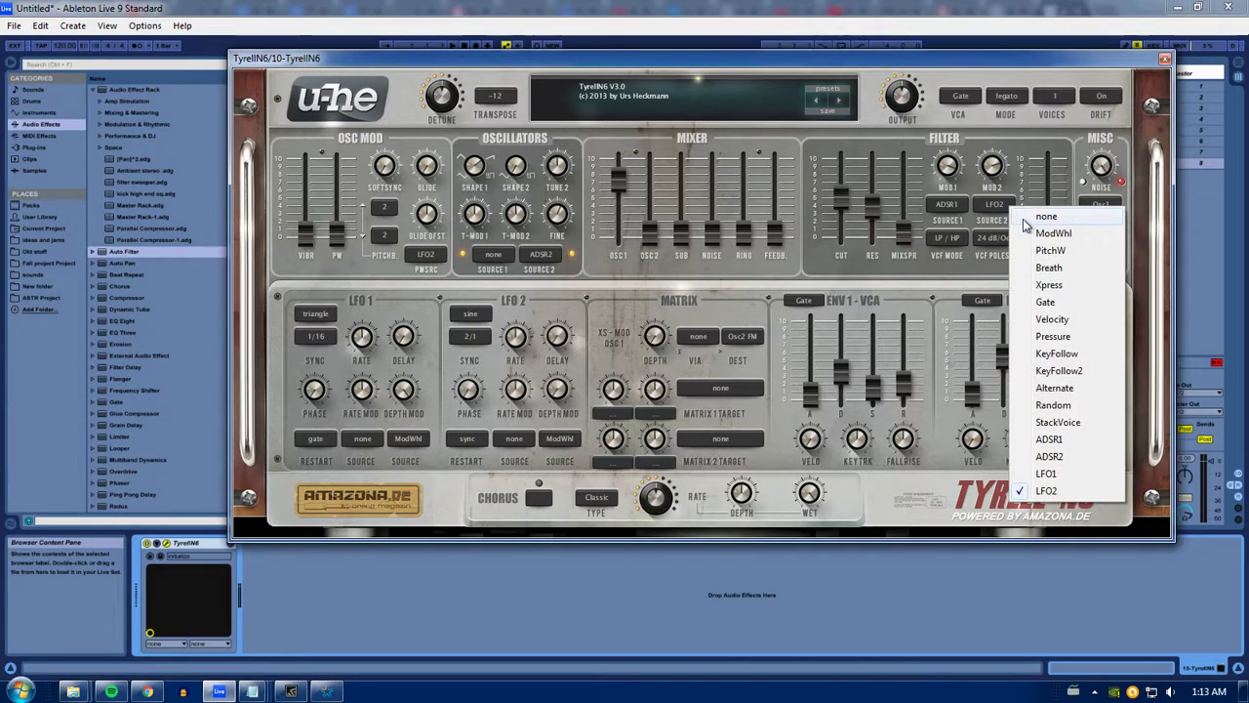
click(1015, 213)
Step: Lower the first filter modulation depth to 14 and set ENV1's trigger mode to Loop
drag(947, 158, 964, 203)
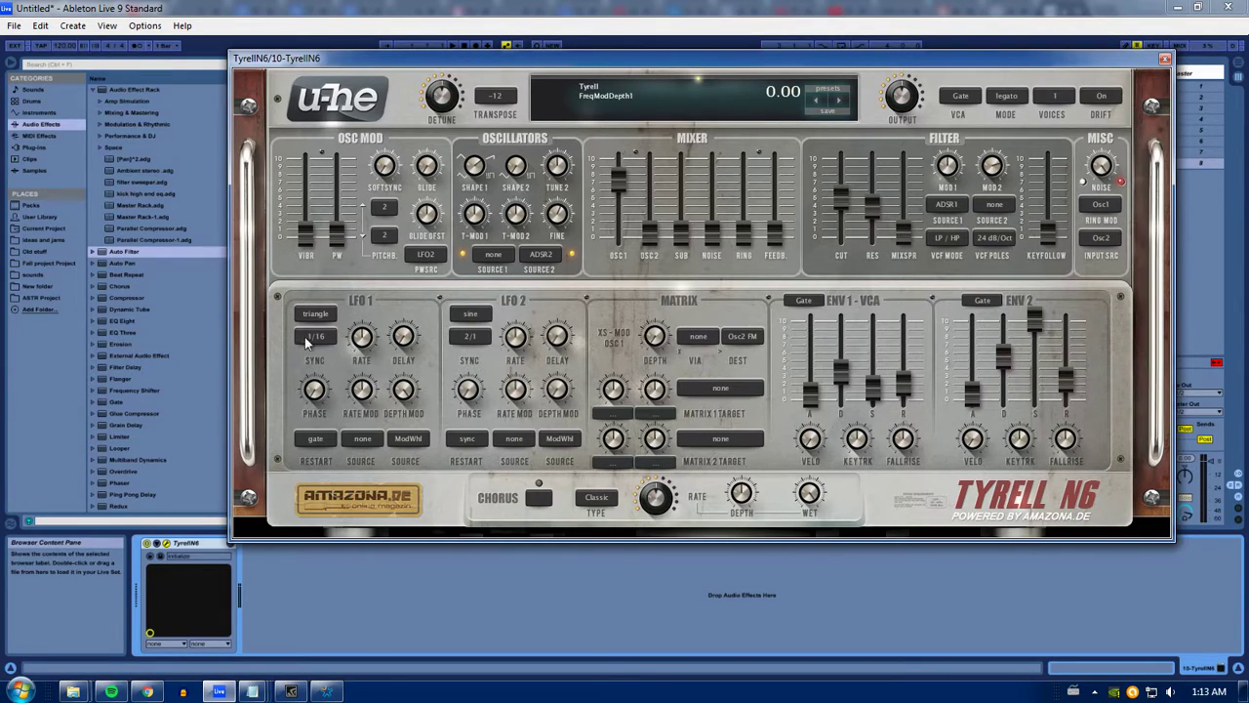
click(803, 301)
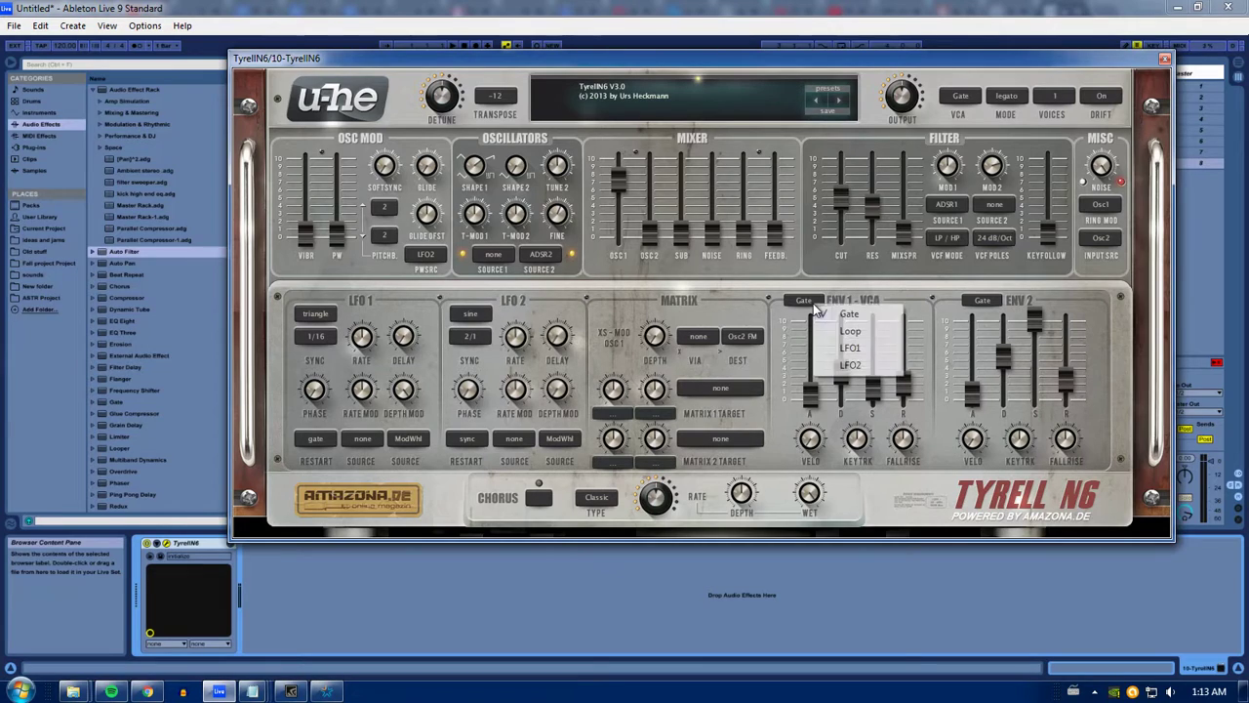
click(815, 305)
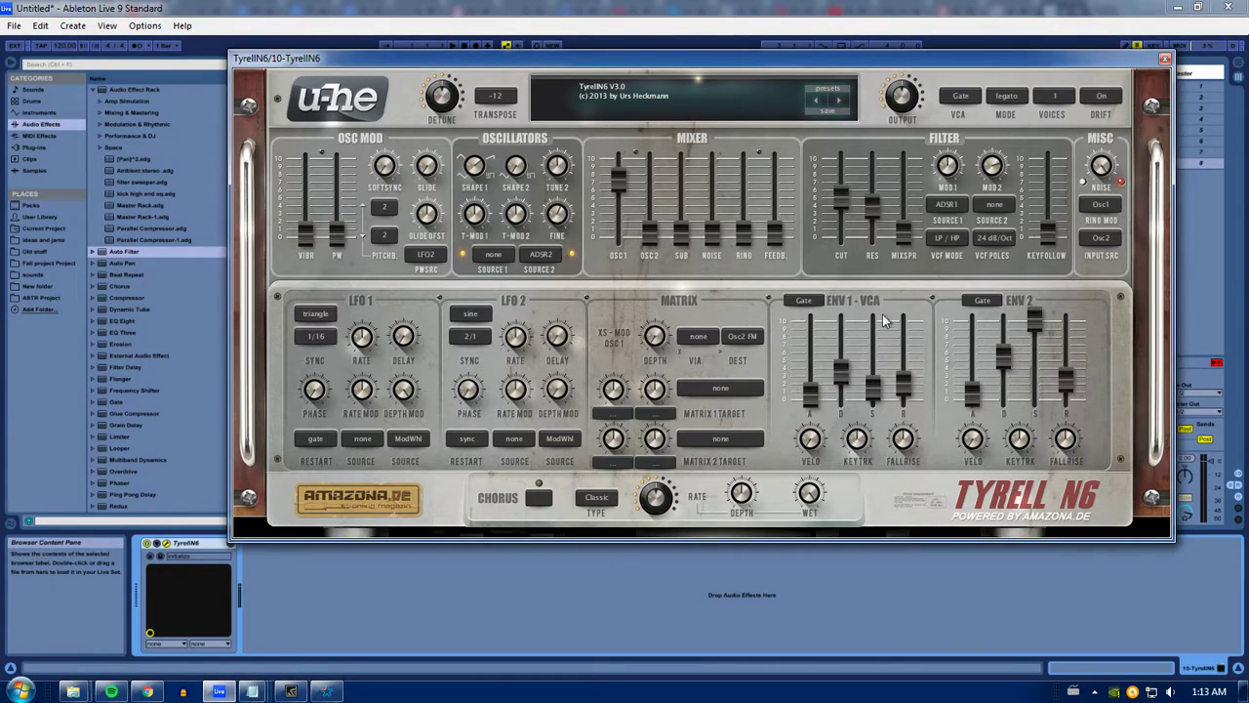
click(813, 303)
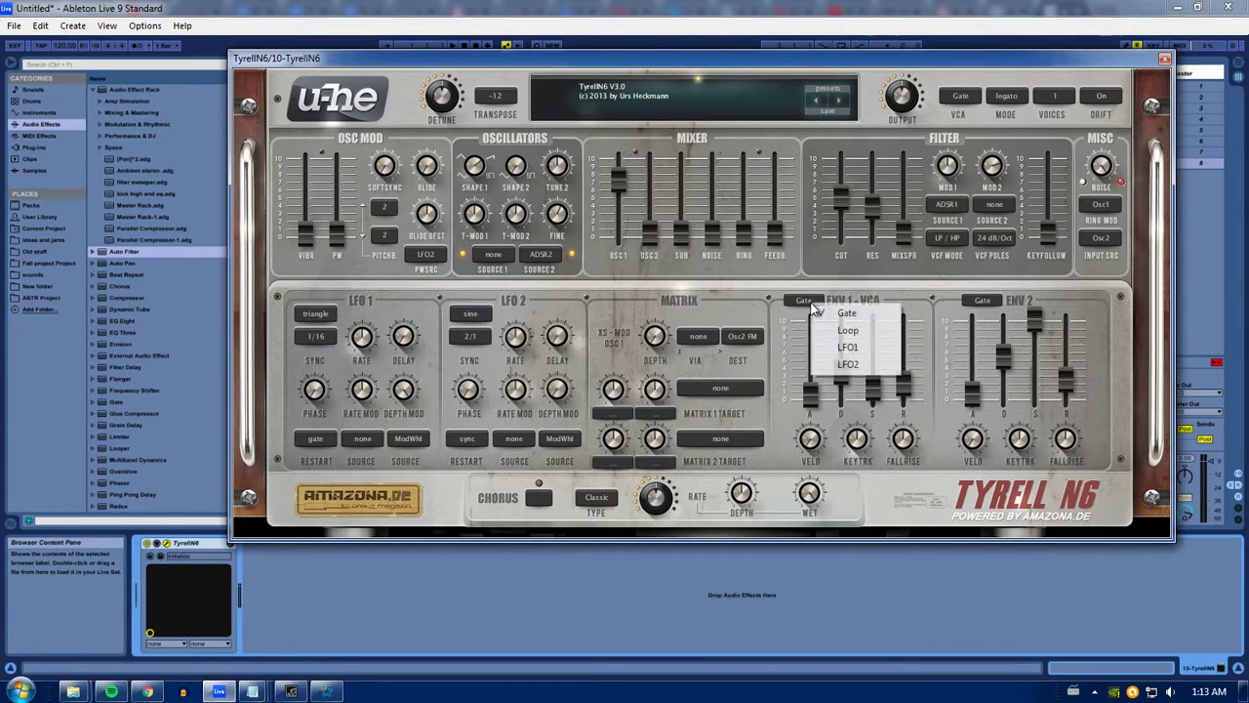
click(878, 332)
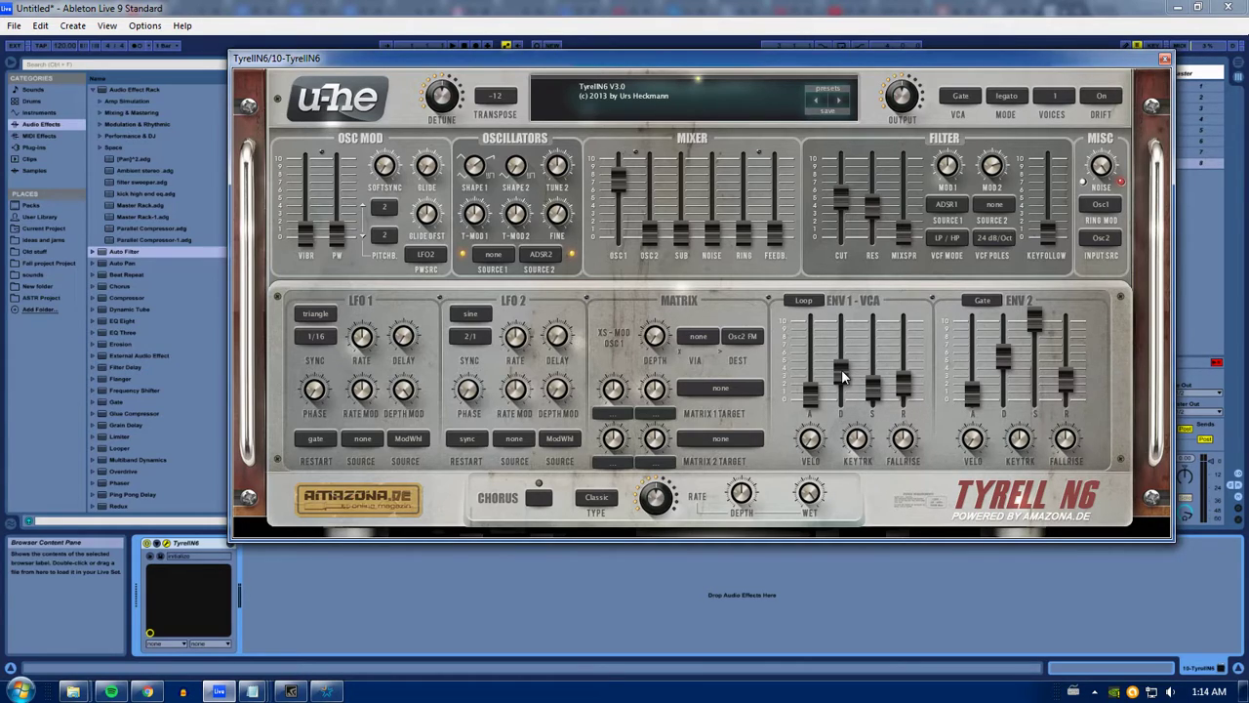
Step: Adjust the ENV1 release, ending at 10.00
click(951, 166)
drag(905, 389, 908, 344)
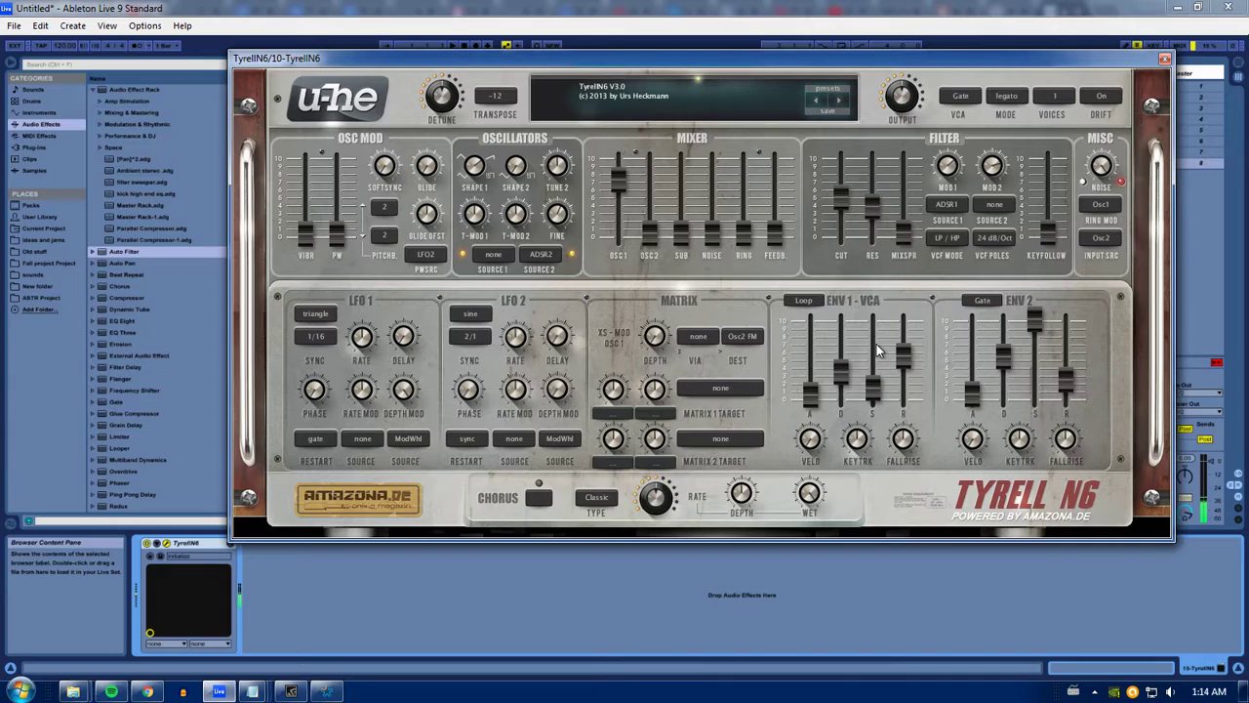
drag(904, 356, 904, 391)
Step: Retrigger ENV1 from LFO1, keeping LFO1's triangle waveform
click(810, 301)
click(814, 300)
click(814, 298)
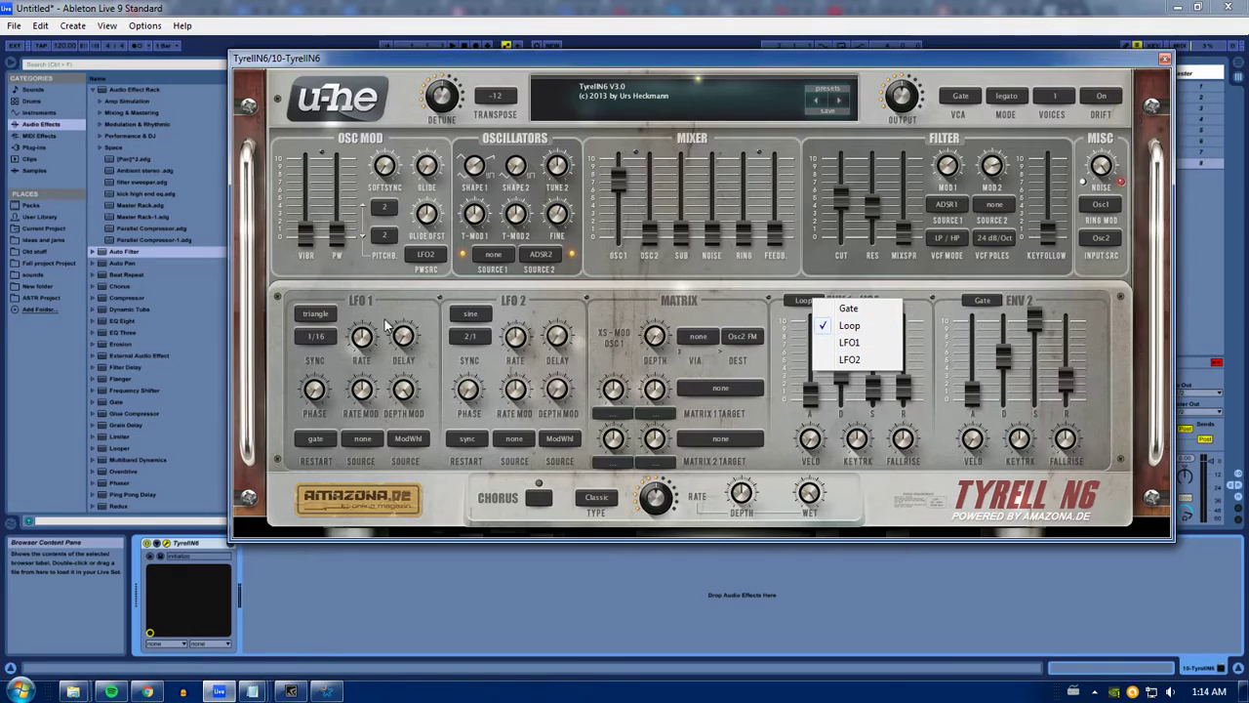
click(864, 347)
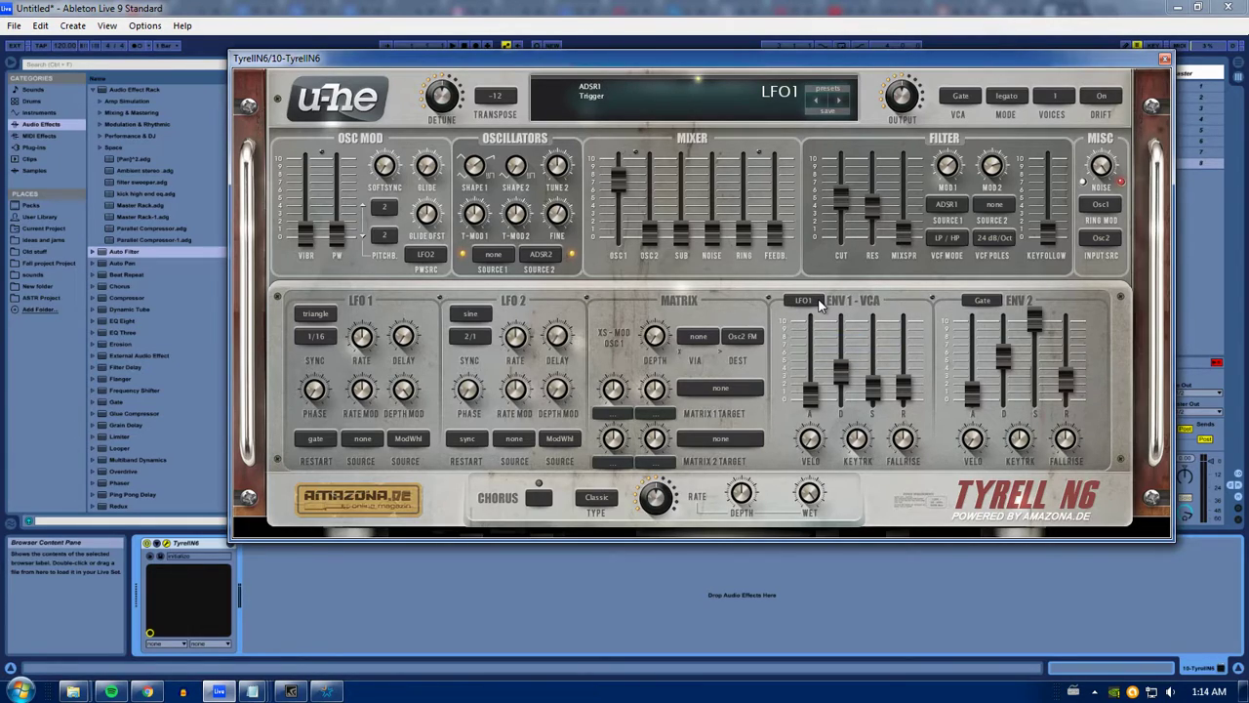
click(315, 313)
click(357, 298)
Step: Set LFO1's rate to 1/8 and its waveform to saw down
click(316, 336)
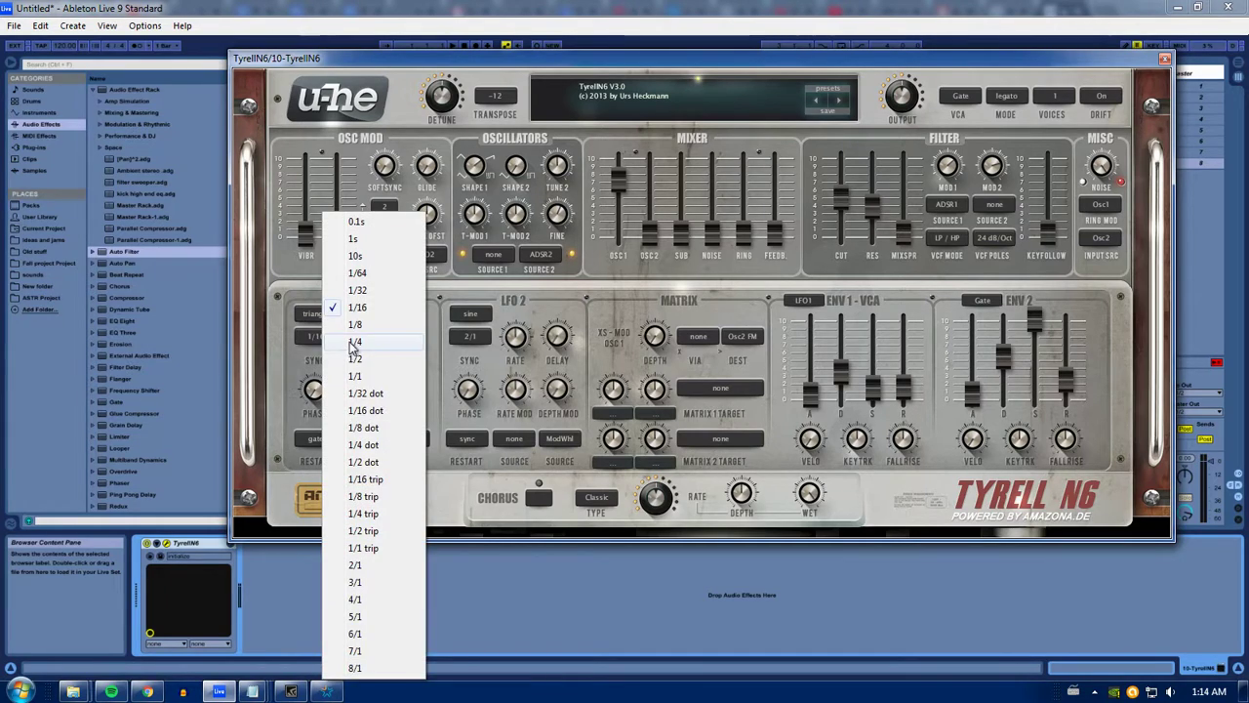
click(376, 329)
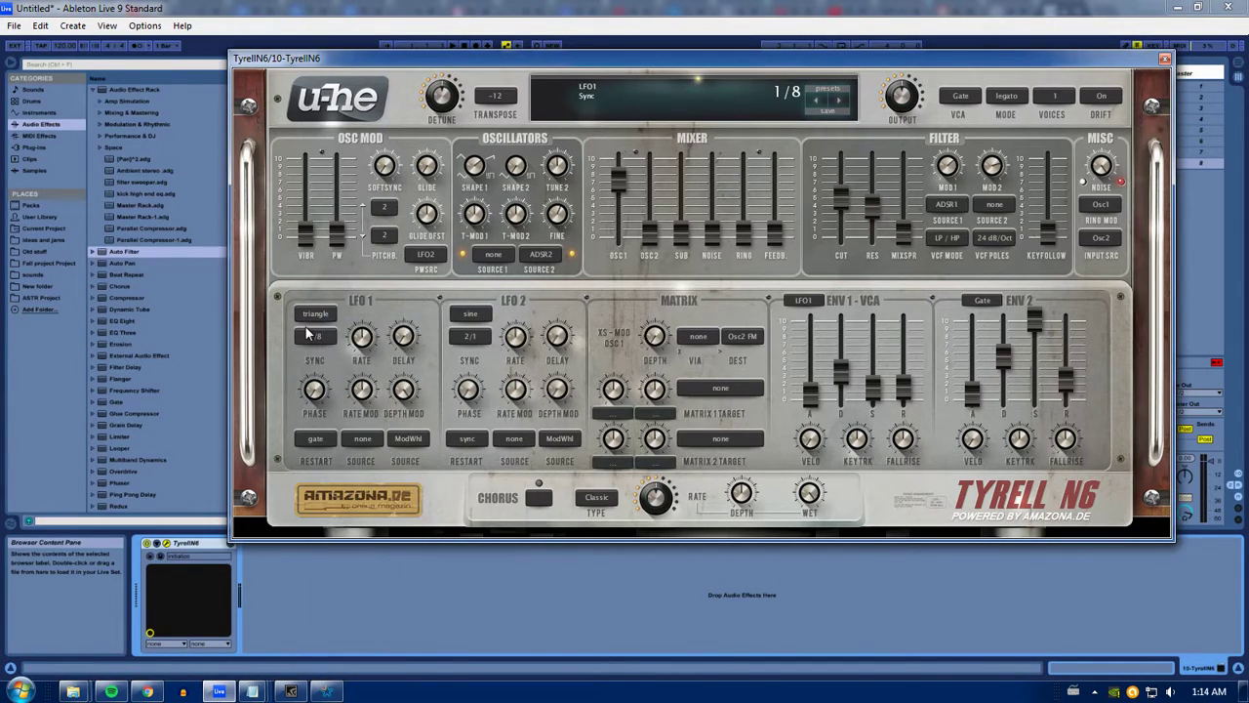
click(314, 315)
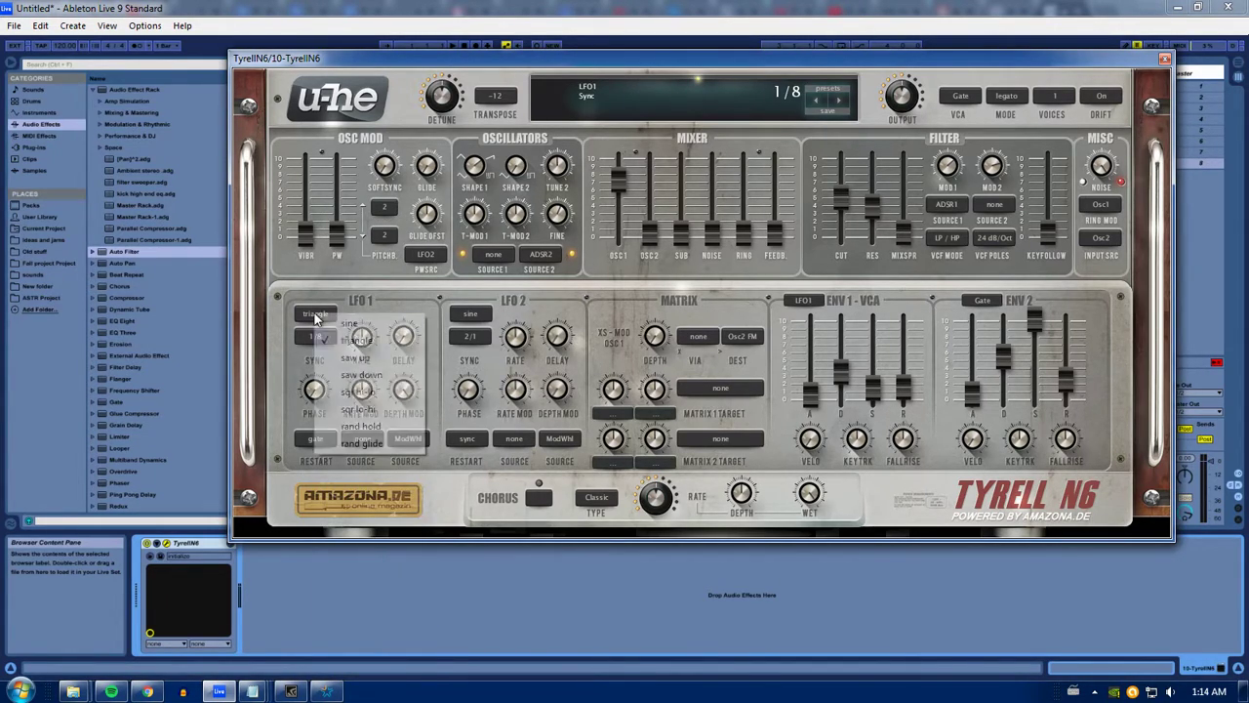
click(393, 375)
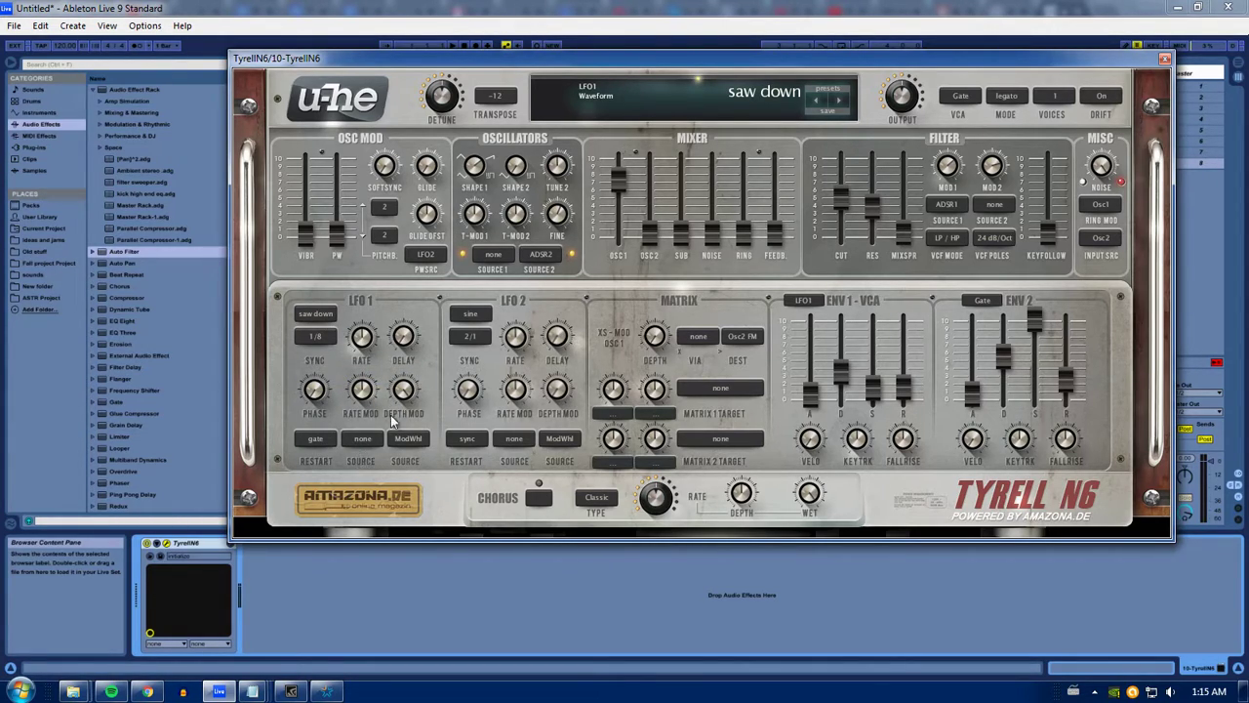
Step: Set LFO1's depth modulation to 7.00 and its restart mode to sync
scroll(409, 394, down, 1)
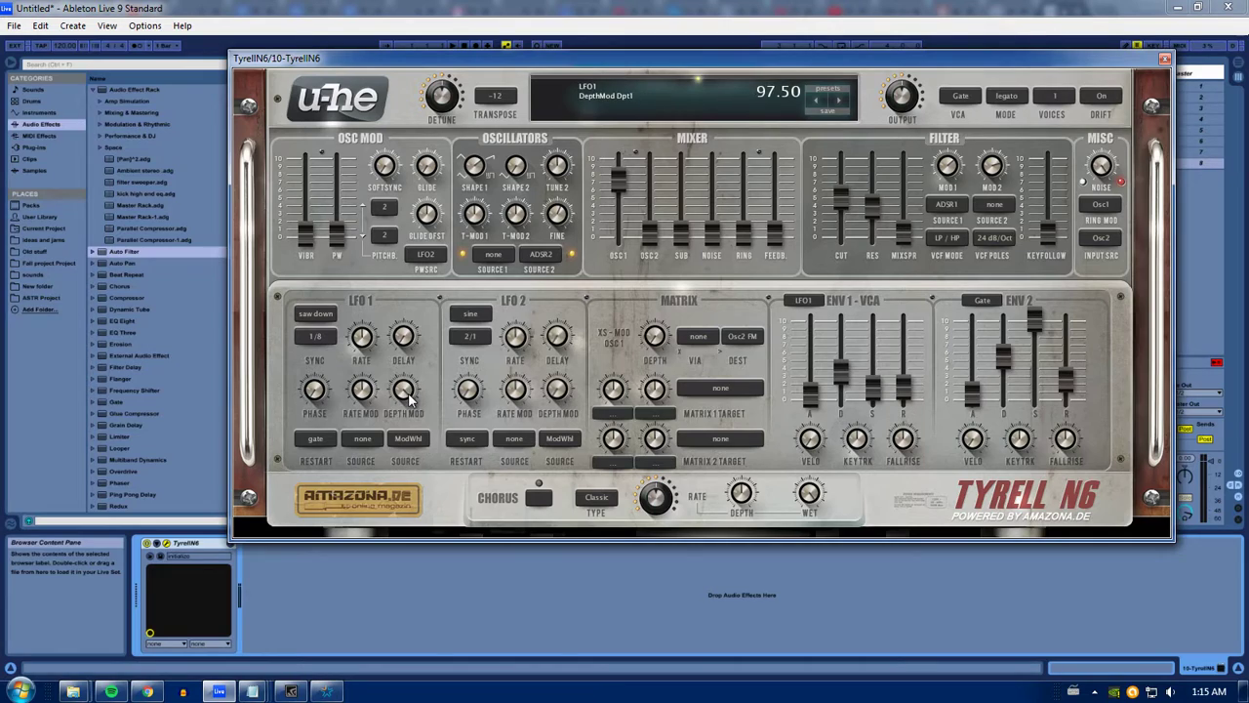
drag(409, 400, 424, 504)
mouse_move(406, 410)
mouse_down()
mouse_move(417, 426)
mouse_move(410, 381)
mouse_move(418, 400)
mouse_up()
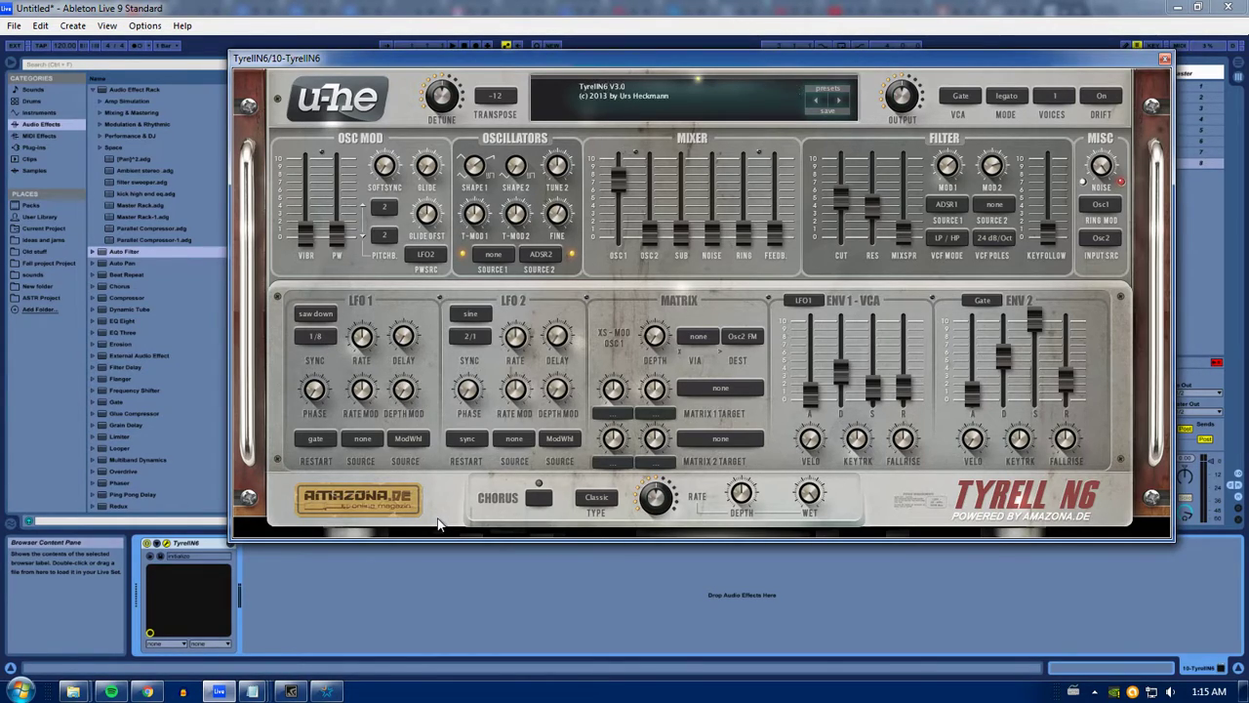
drag(404, 392, 409, 287)
drag(408, 390, 430, 537)
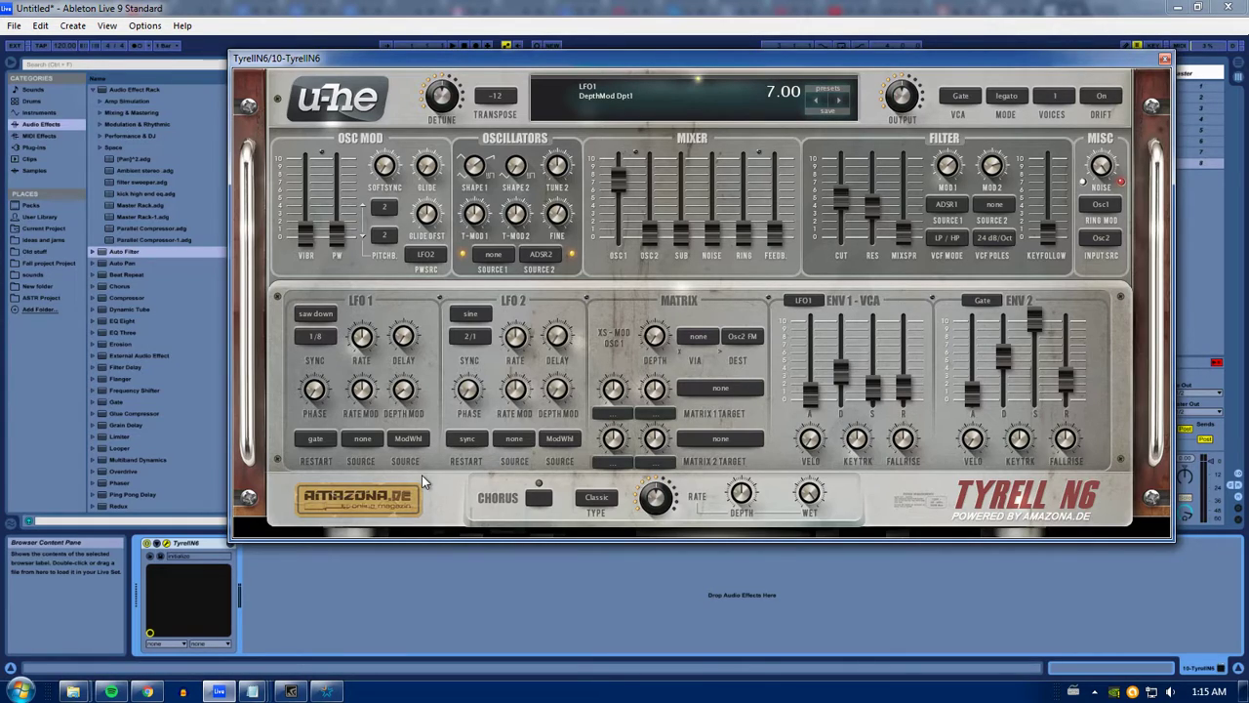
click(315, 439)
click(326, 451)
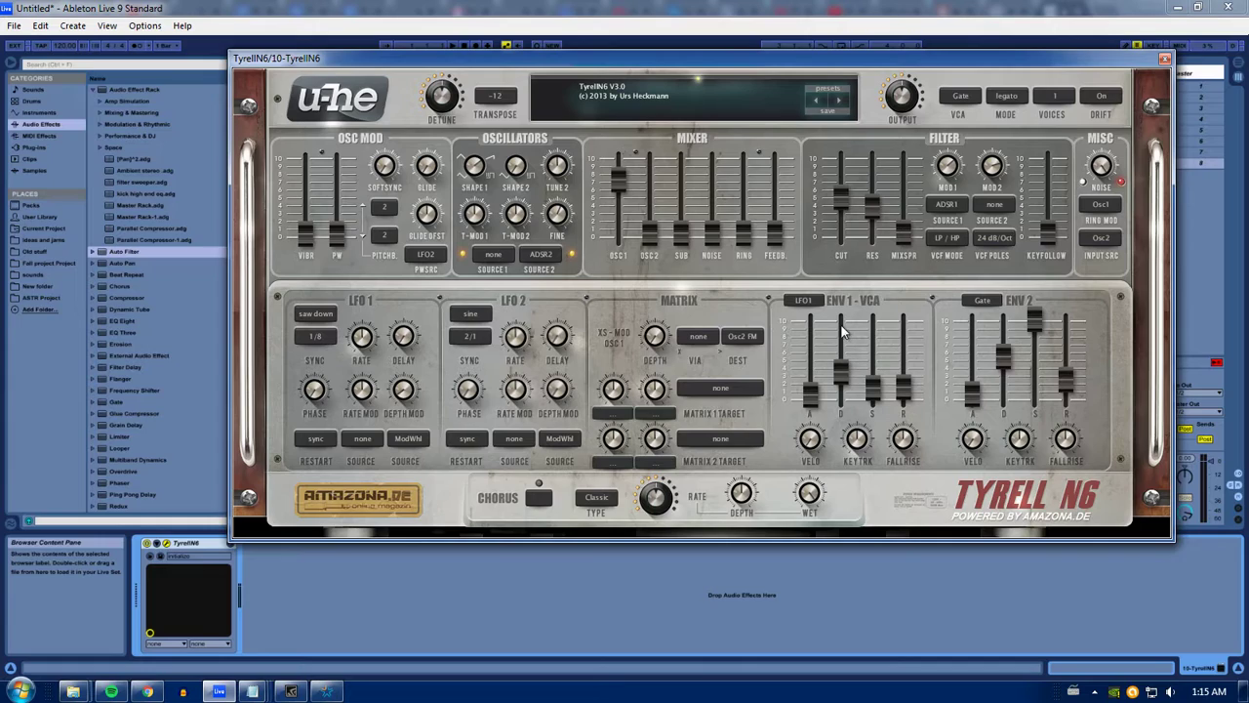
Step: Lower the cutoff to 64, set Mod1 depth to 80, and reshape ENV1 with zero sustain
drag(842, 196, 848, 212)
drag(944, 183, 949, 151)
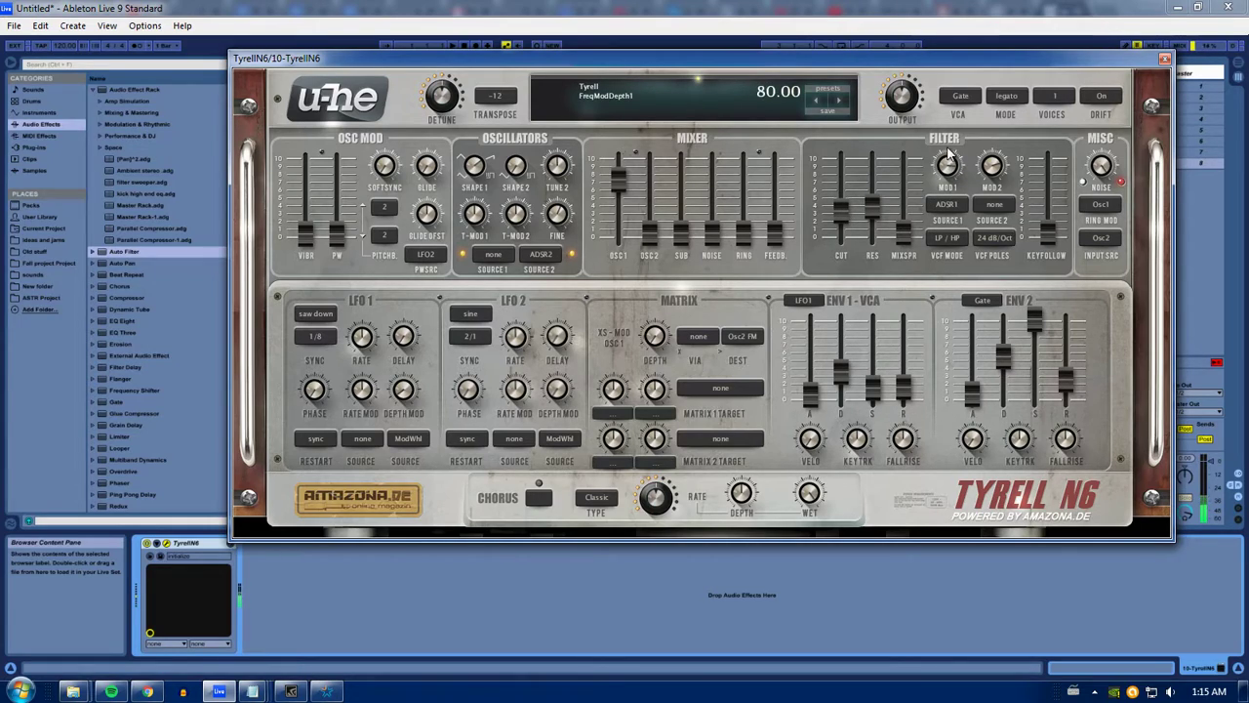
click(836, 373)
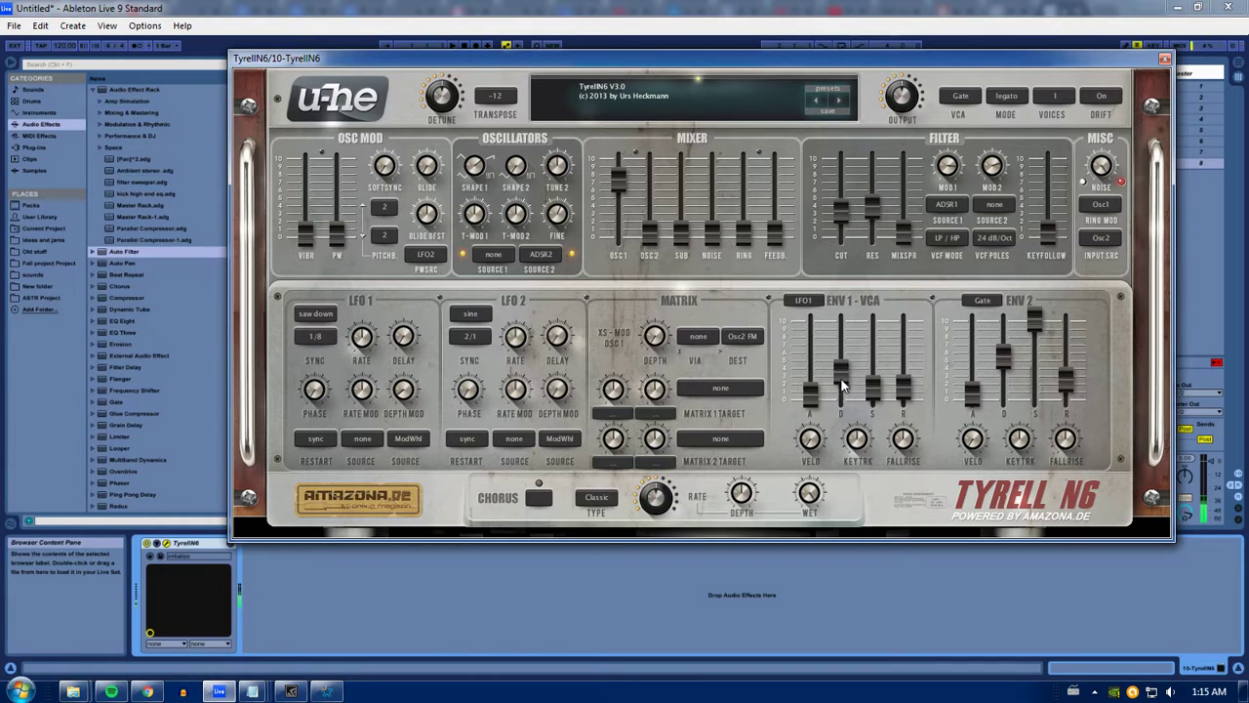
drag(836, 377, 839, 353)
drag(818, 398, 817, 371)
drag(909, 394, 906, 336)
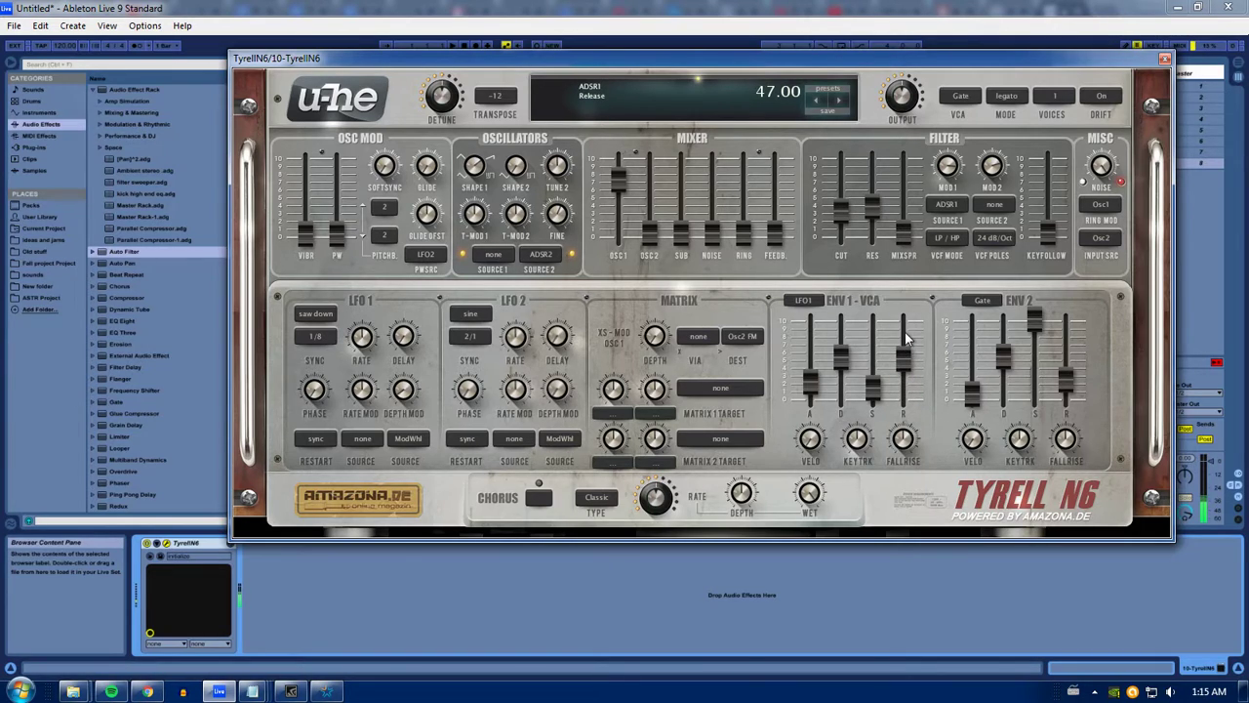
drag(873, 384, 873, 396)
drag(840, 355, 914, 395)
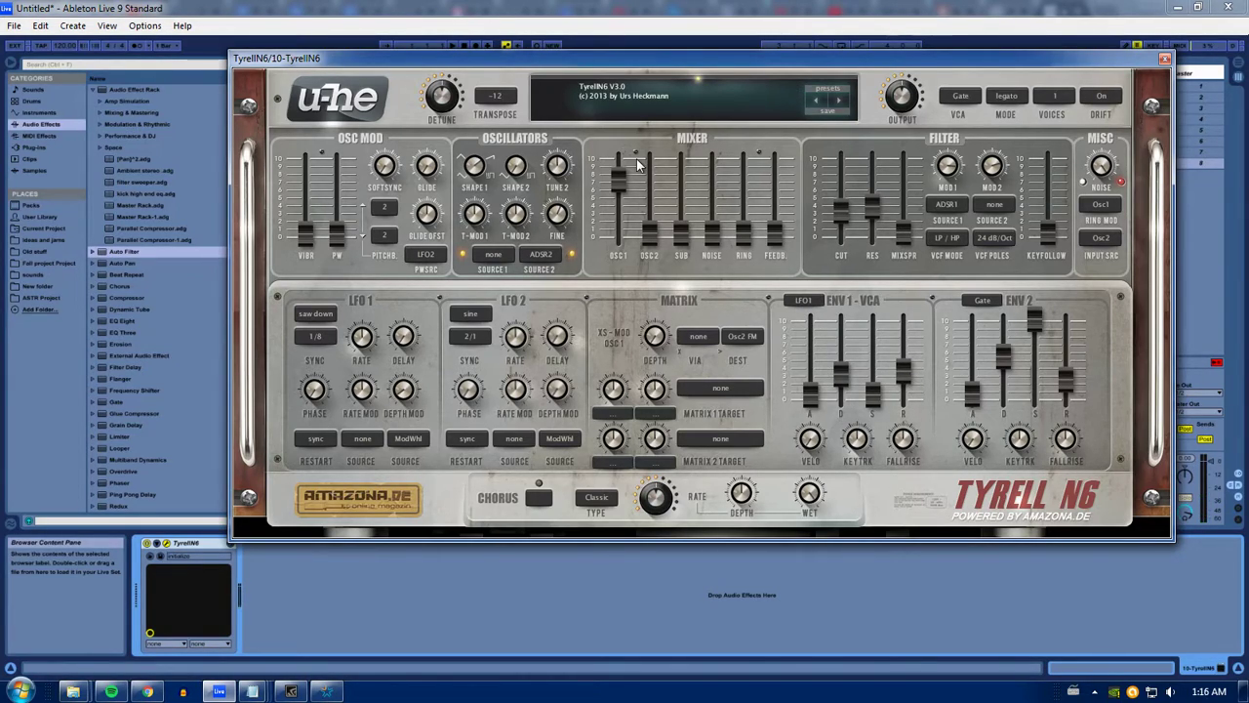
Step: Return ENV1 to Gate triggering and set filter modulation source 1 to none
click(805, 300)
click(846, 293)
click(804, 299)
click(847, 309)
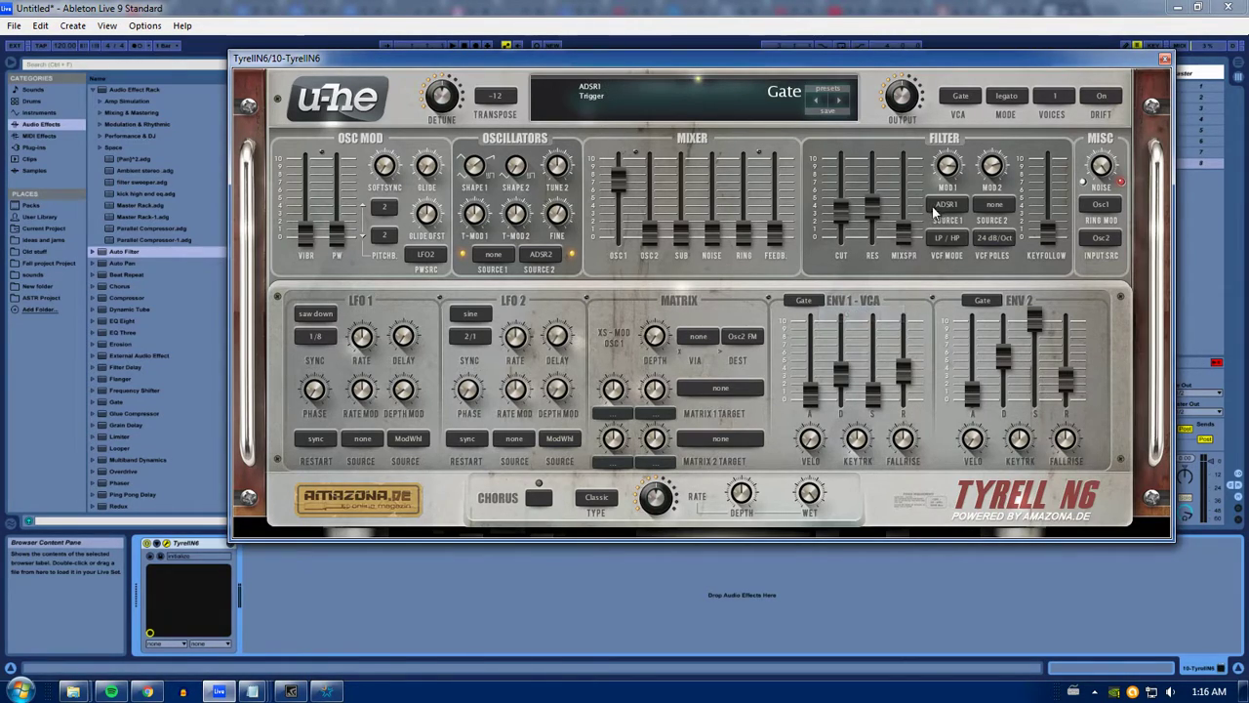
click(947, 204)
click(957, 212)
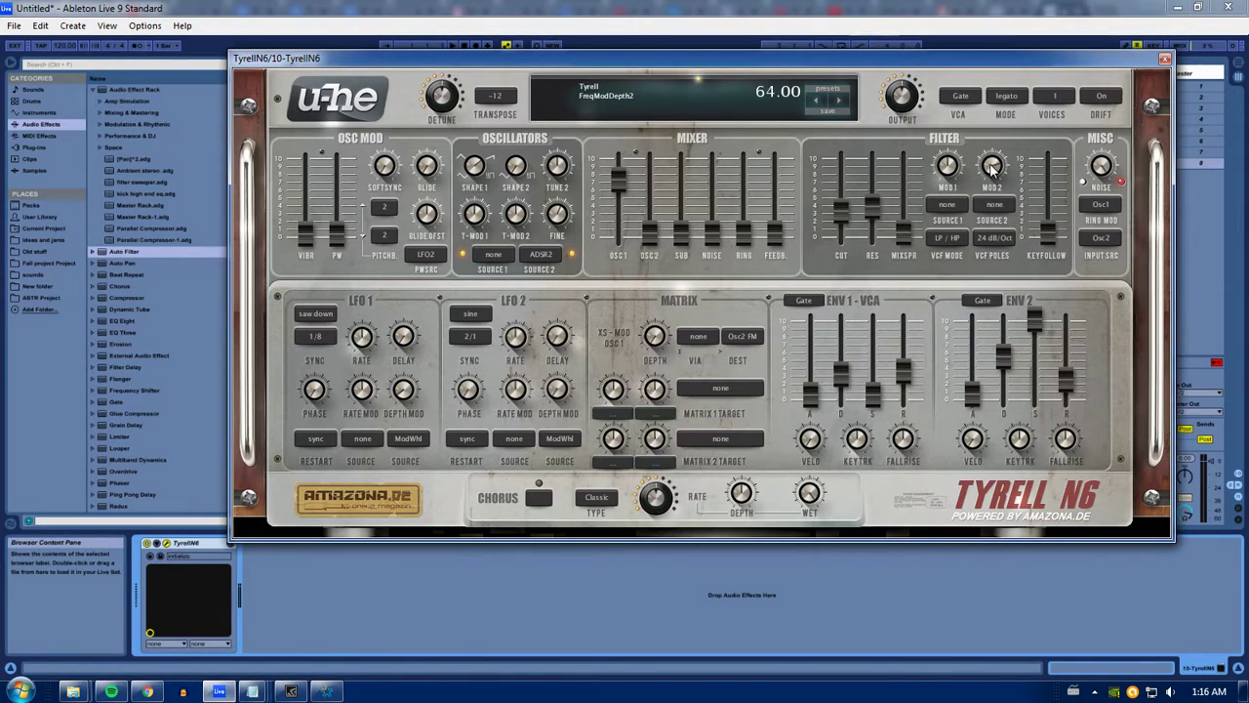
Step: Set oscillator tuning source 1 to LFO1 and remove ADSR2 from tuning source 2
click(491, 260)
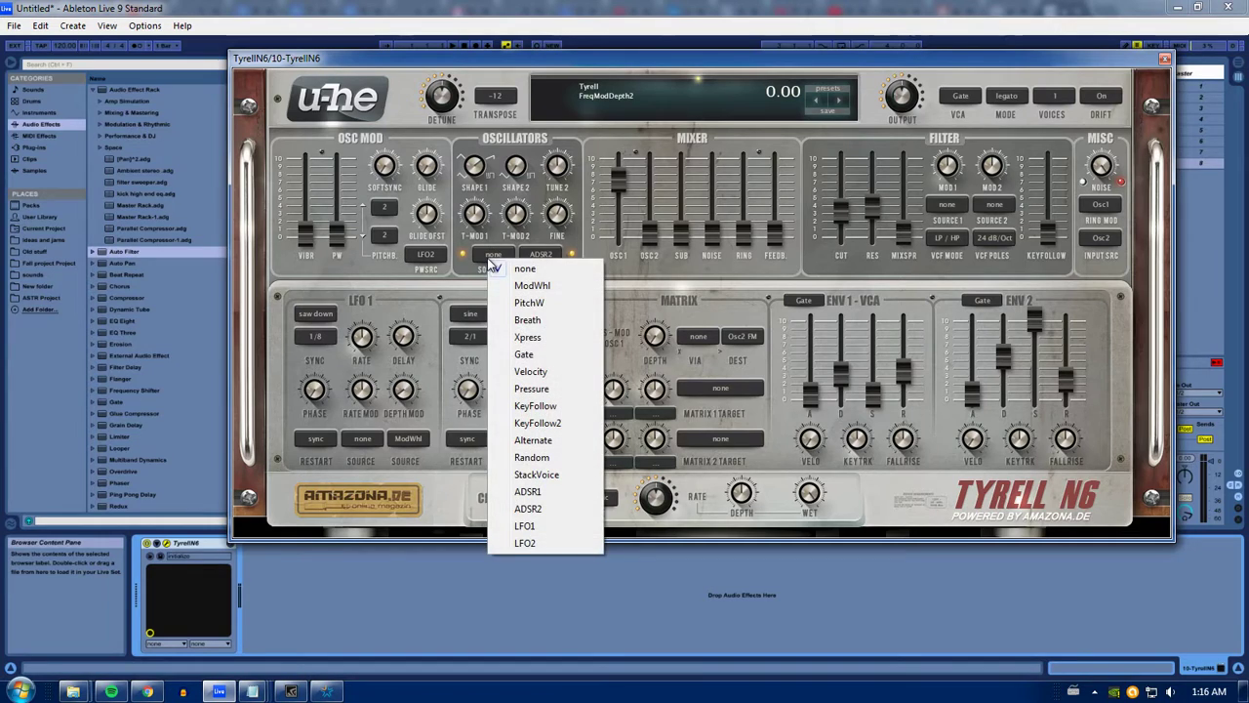
click(458, 292)
click(498, 259)
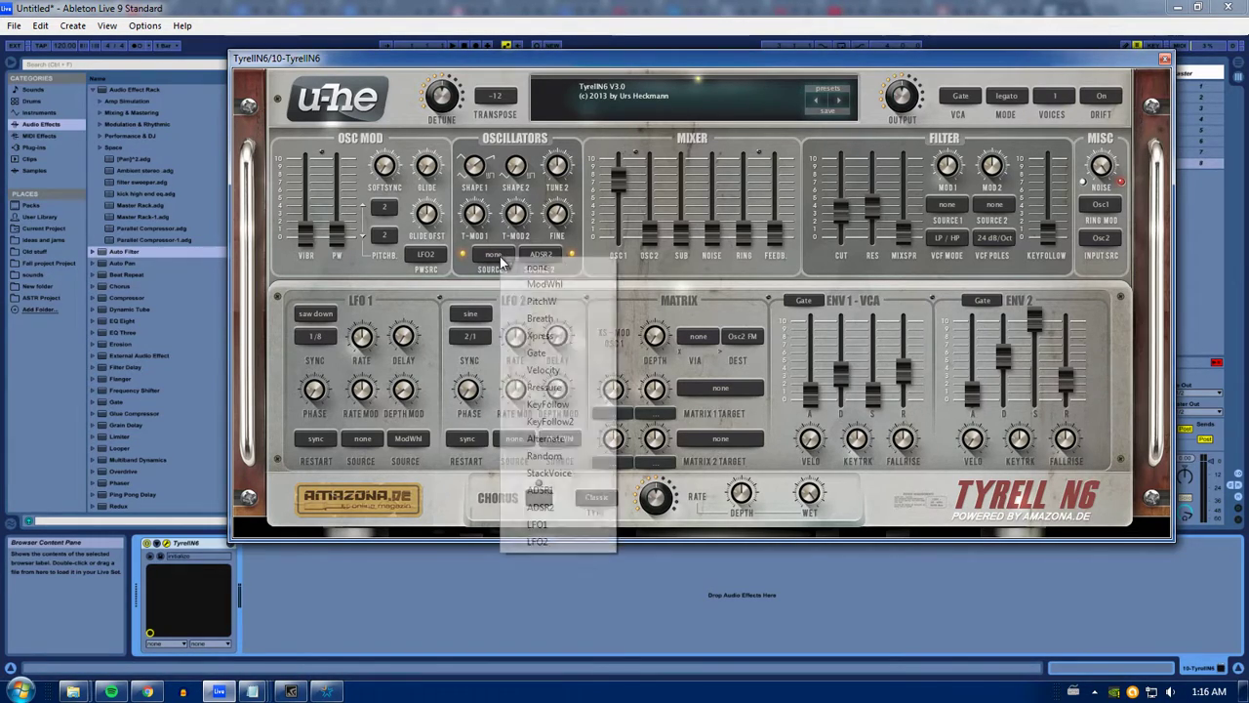
click(475, 275)
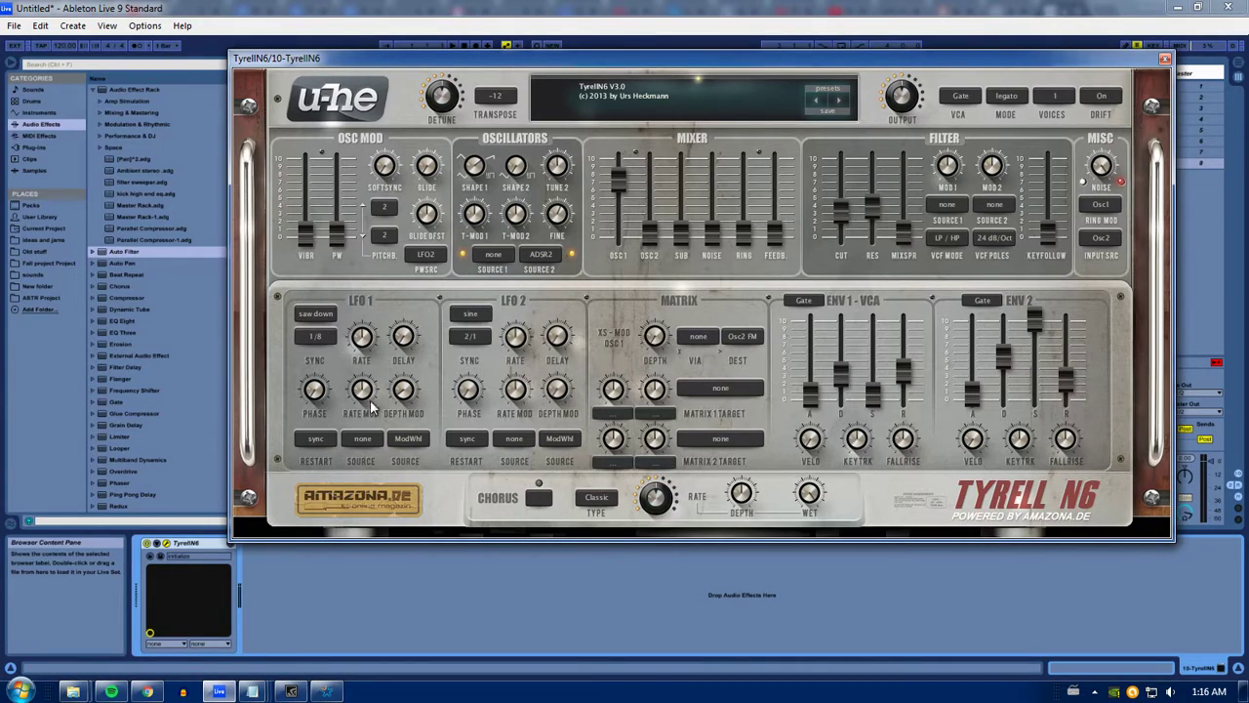
click(493, 255)
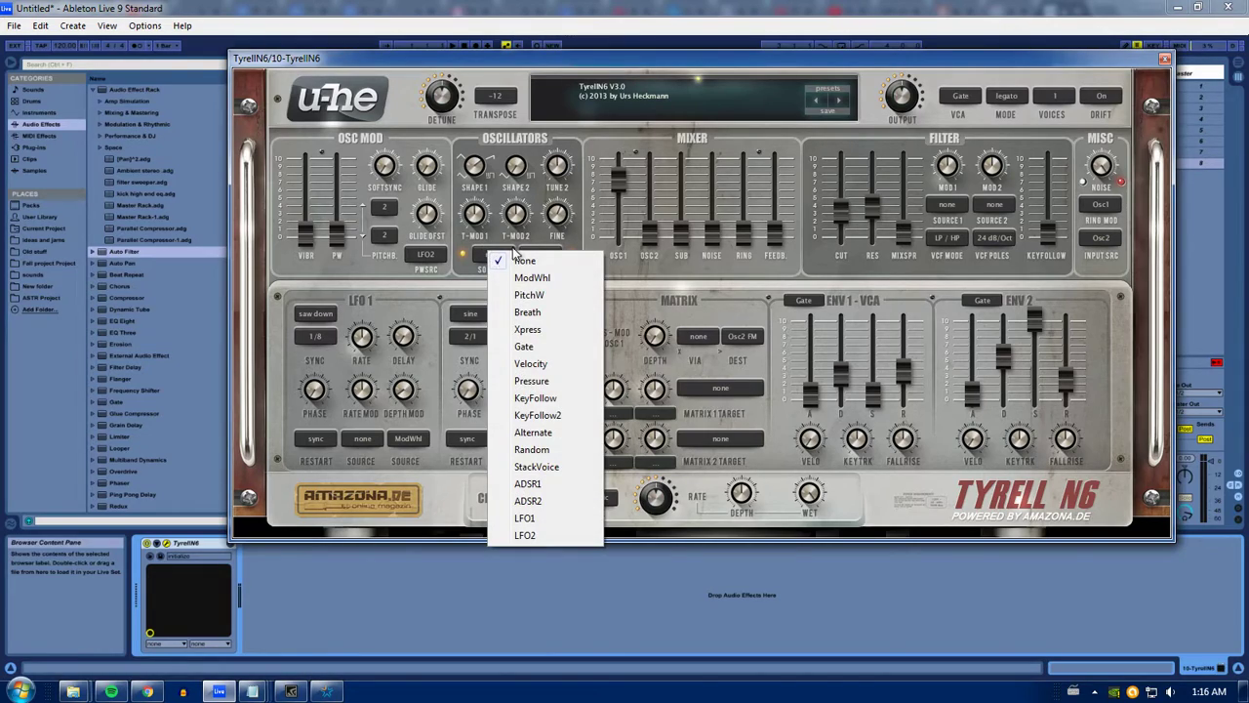
click(550, 518)
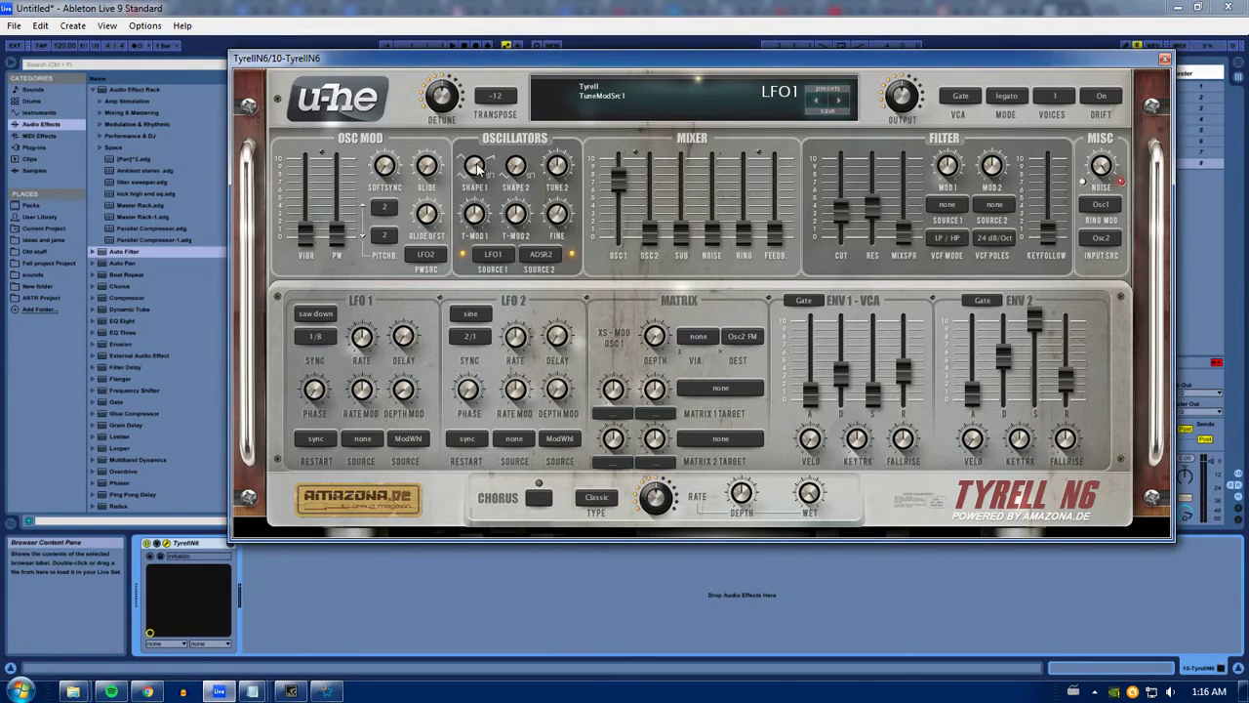
click(540, 254)
click(558, 258)
Step: Nudge oscillator 1 volume up, raise tune mod depth 1 to 9.60, and cutoff to 110
drag(617, 183, 616, 176)
drag(468, 223, 477, 201)
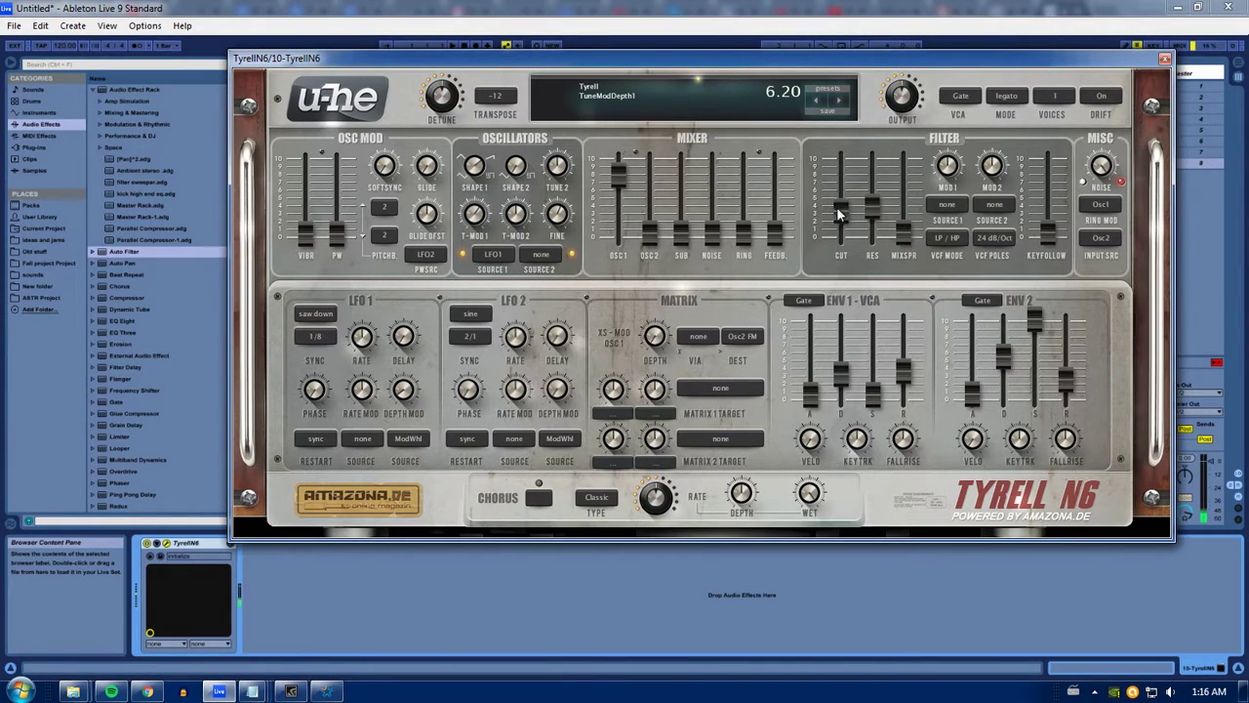
drag(837, 208, 852, 172)
mouse_move(475, 223)
mouse_down()
mouse_move(468, 122)
mouse_move(488, 361)
mouse_move(476, 205)
mouse_up()
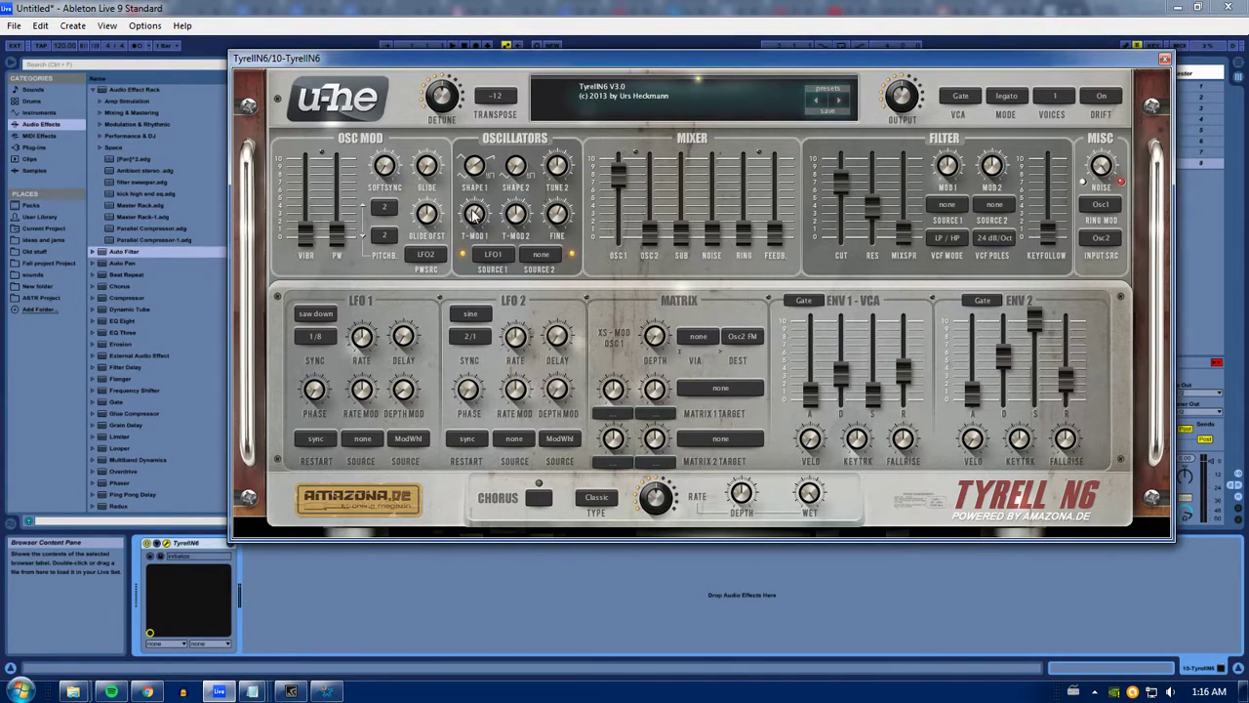
Step: Bring in oscillator 2's volume and modulate tuning source 2 from LFO1 at depth -10.80
scroll(478, 224, up, 5)
drag(648, 228, 652, 155)
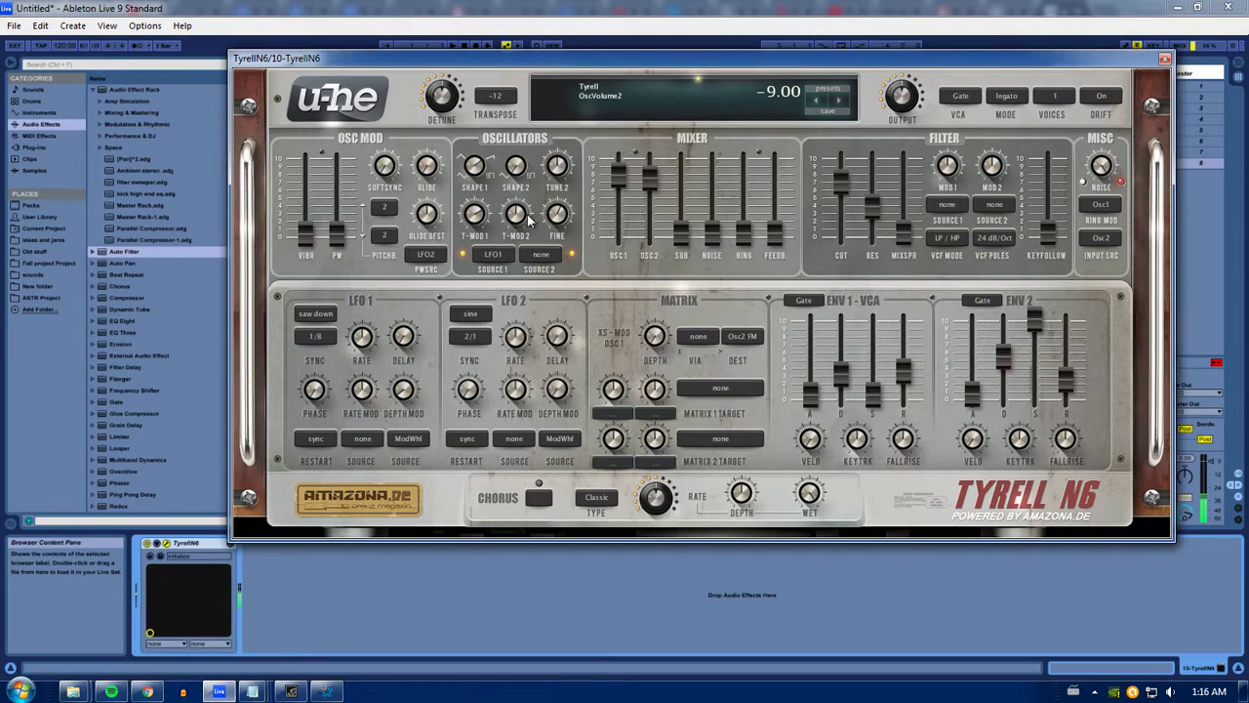
click(540, 253)
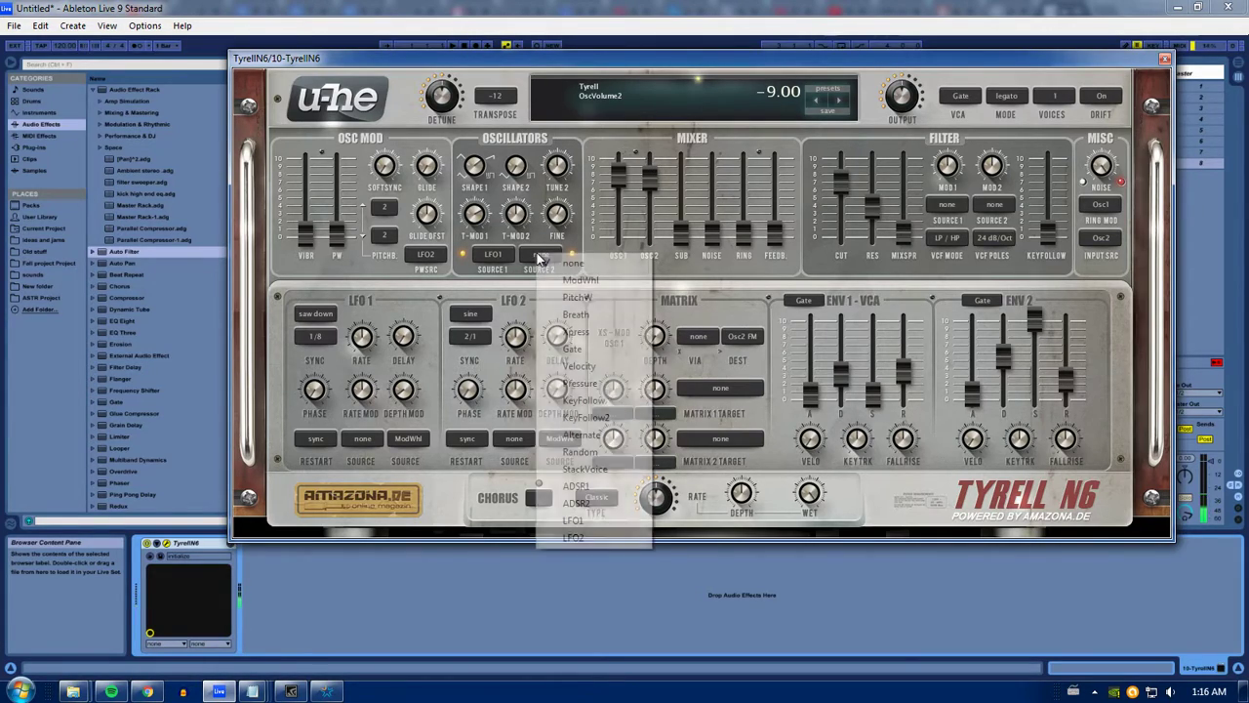
click(595, 517)
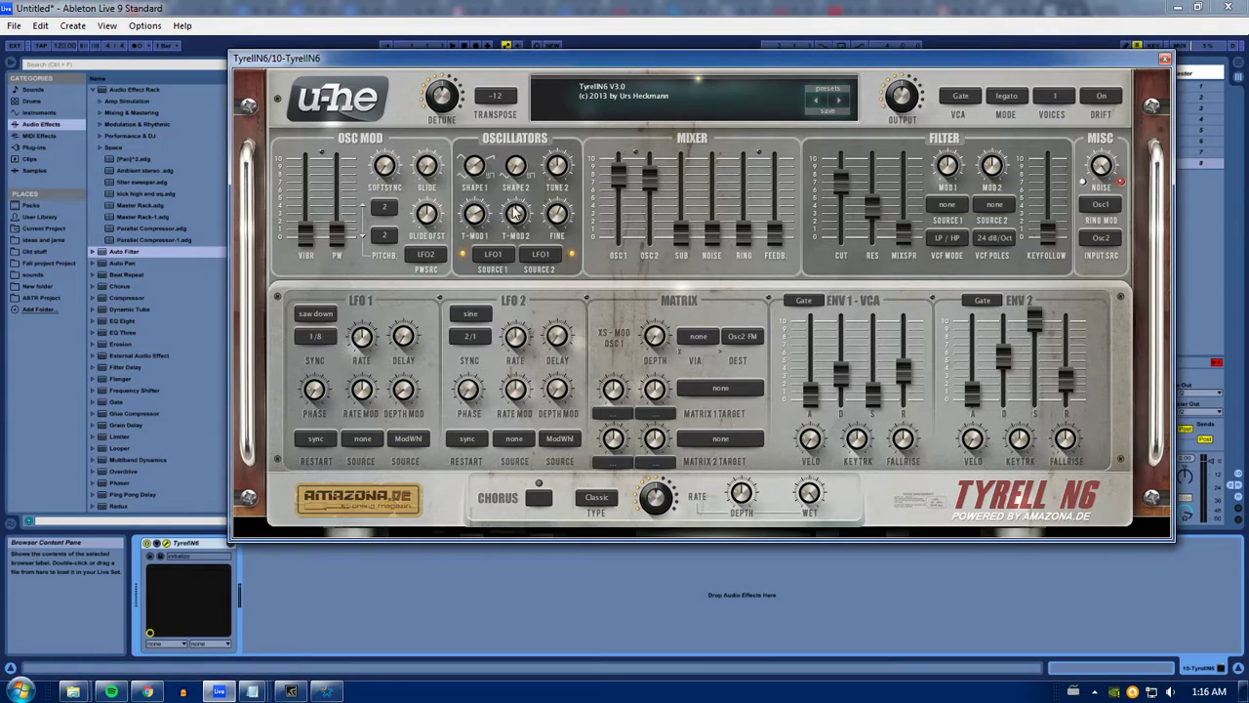
drag(535, 220, 527, 266)
Step: Set oscillator 2's volume to about -31, adjust its fine tune, and set coarse tune to 4.20
drag(649, 224, 648, 196)
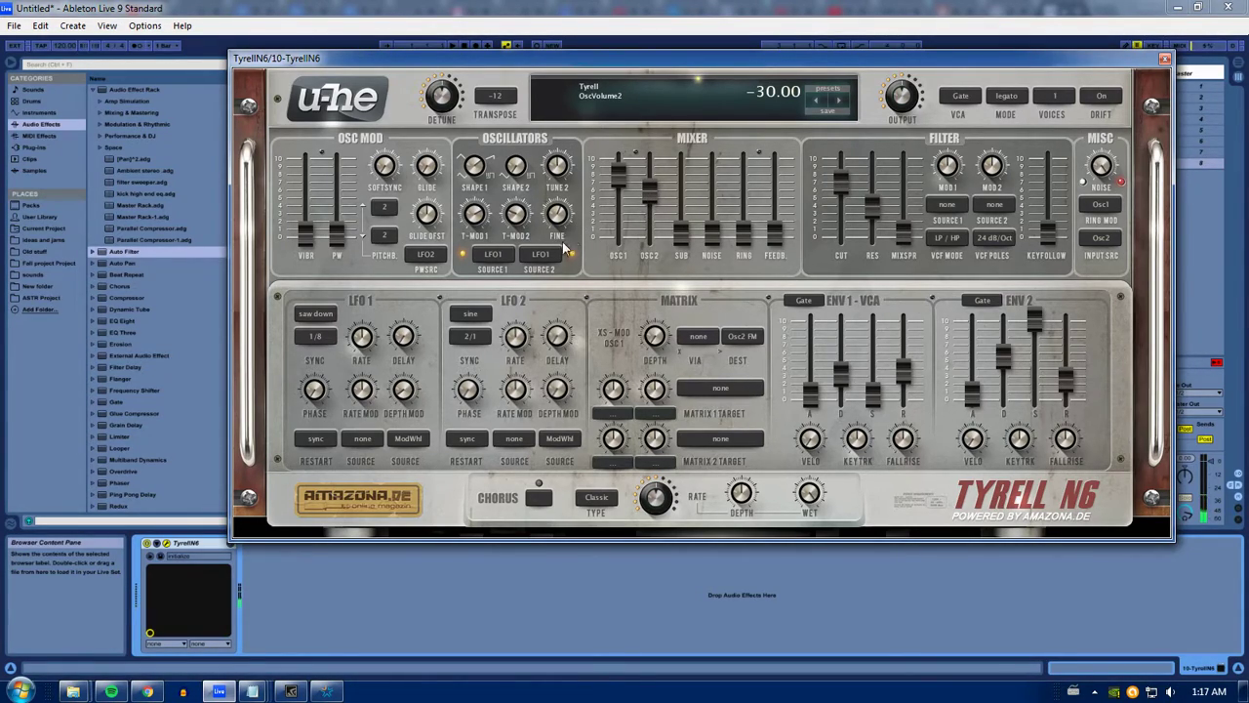
mouse_move(569, 223)
mouse_down()
mouse_move(568, 261)
mouse_move(571, 200)
mouse_move(569, 215)
mouse_up()
mouse_move(559, 168)
mouse_down()
mouse_move(563, 131)
mouse_move(559, 198)
mouse_move(560, 180)
mouse_up()
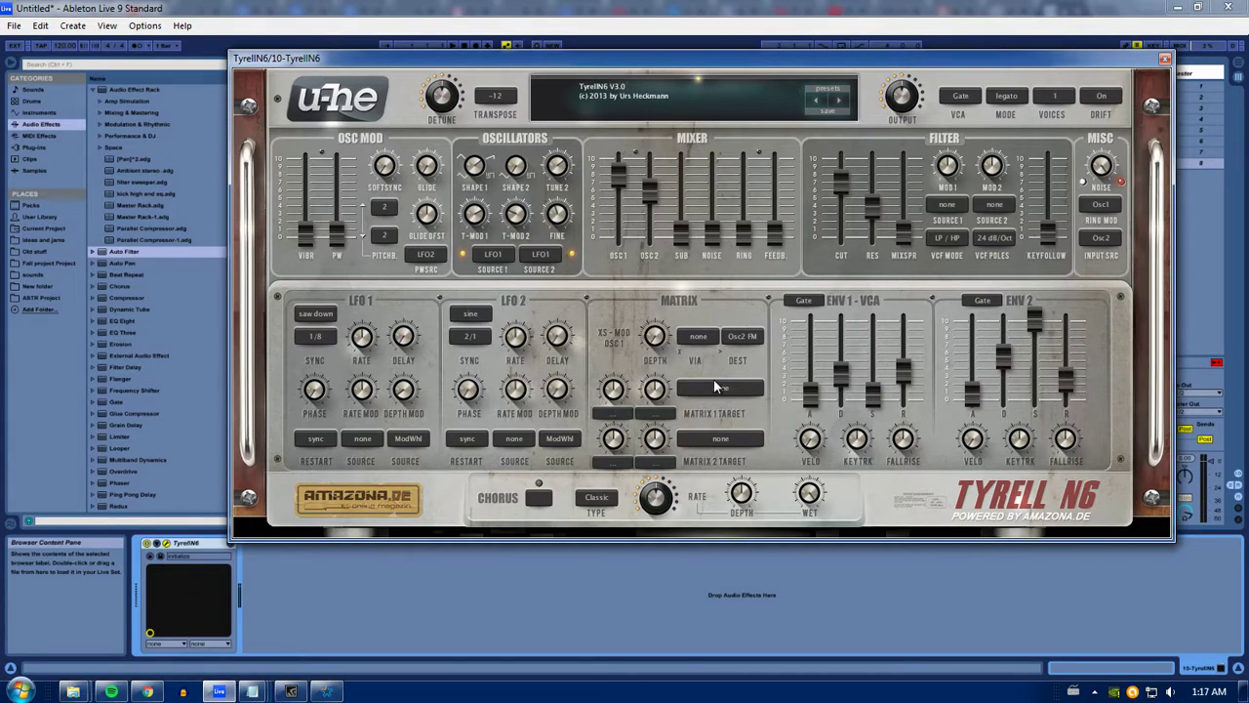
Step: Set TyrellN6's Matrix 1 target to Tyrell > Tune2
mouse_move(558, 172)
click(704, 389)
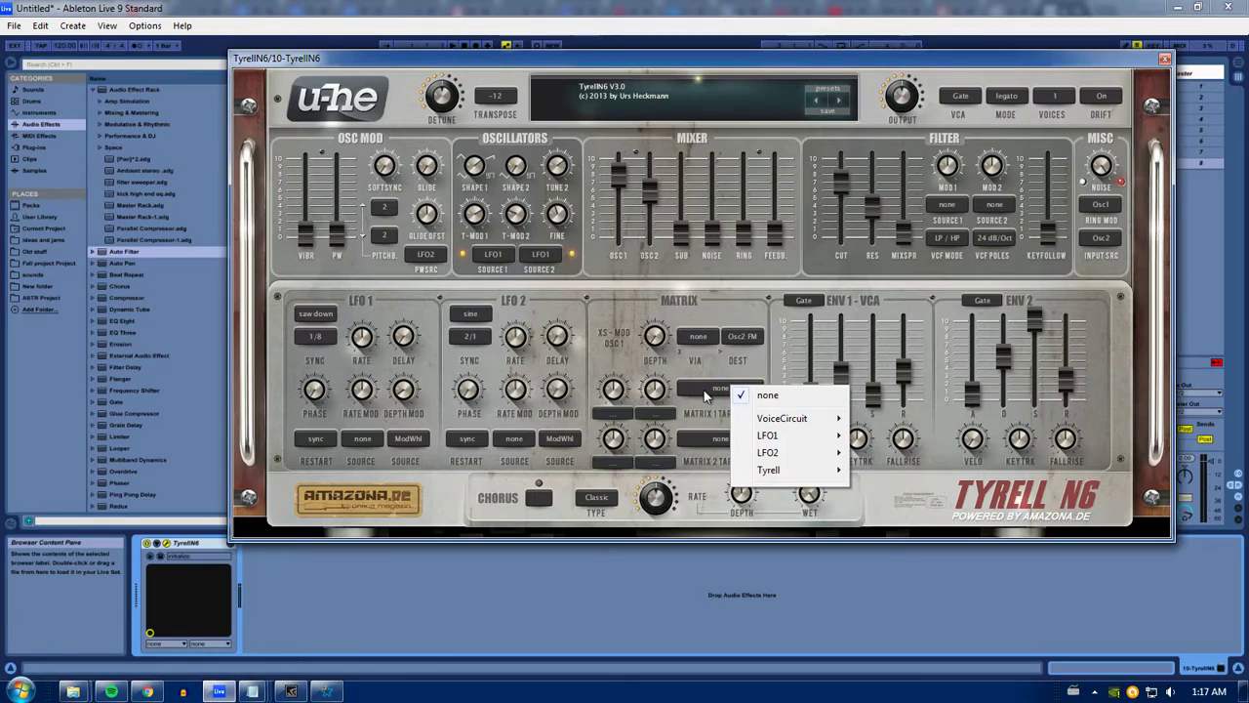
click(698, 310)
click(708, 384)
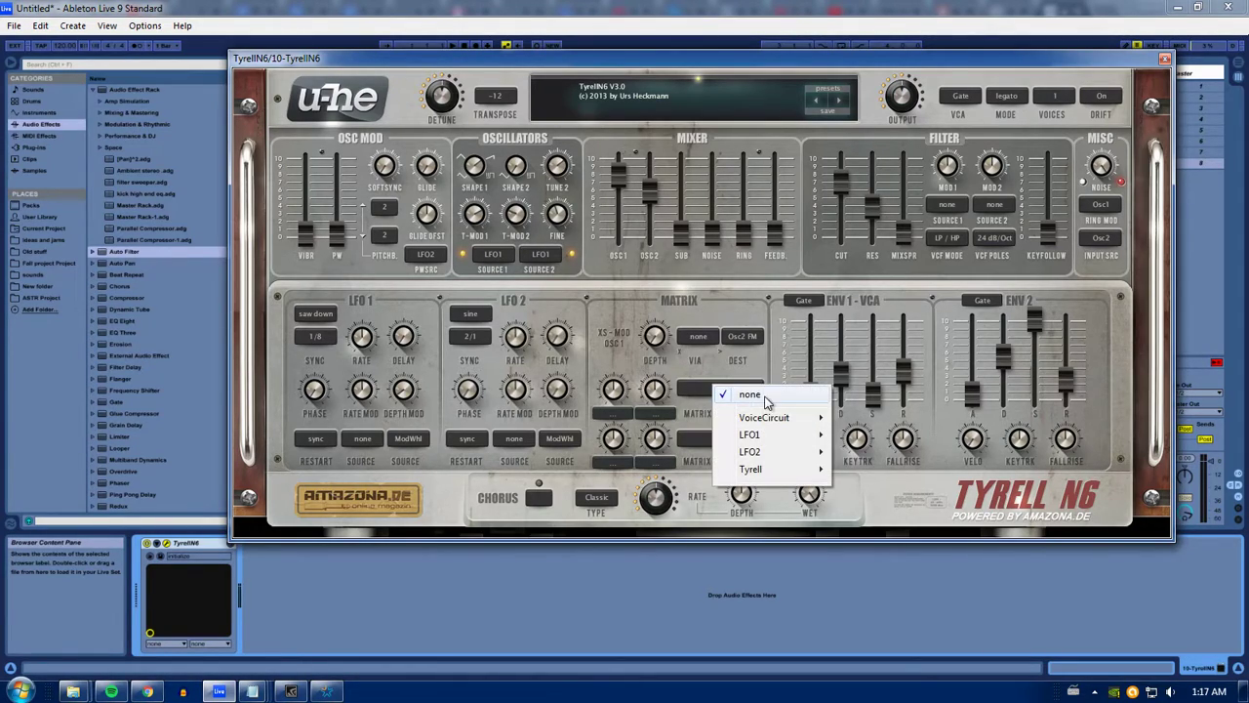
mouse_move(771, 459)
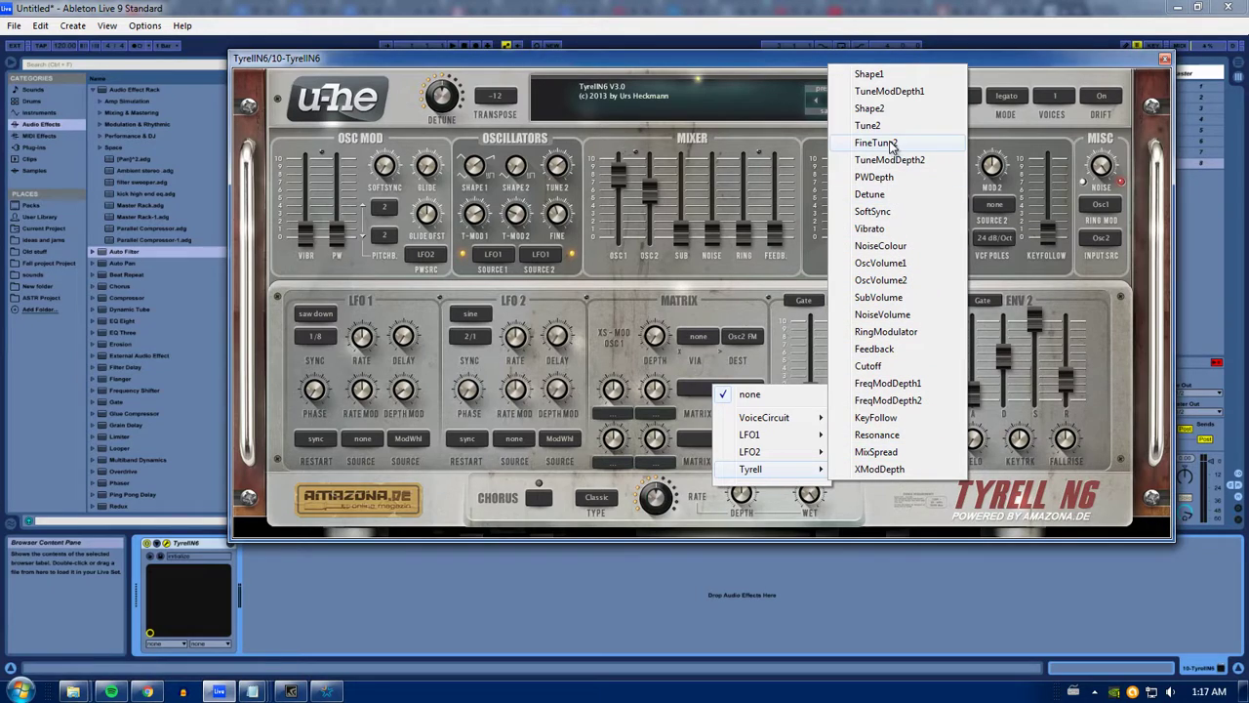
click(868, 126)
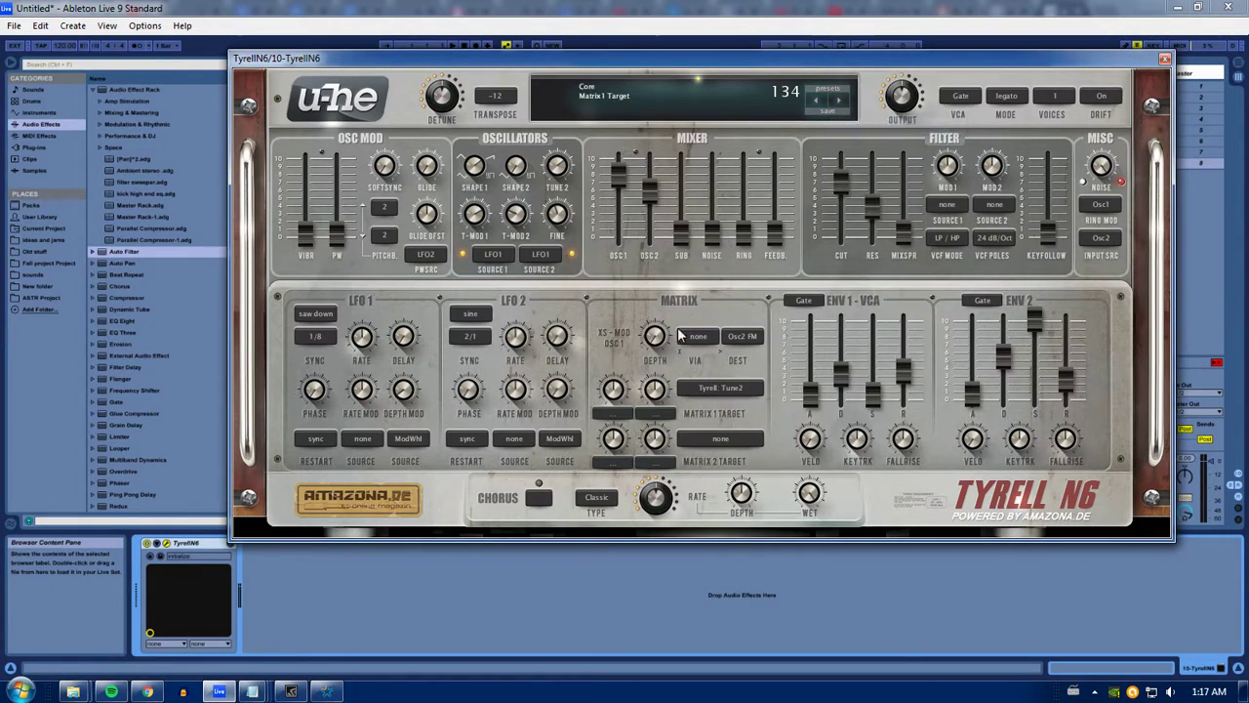
Step: Choose LFO2 as the Matrix 1 via source and raise LFO2's depth modulation
click(660, 414)
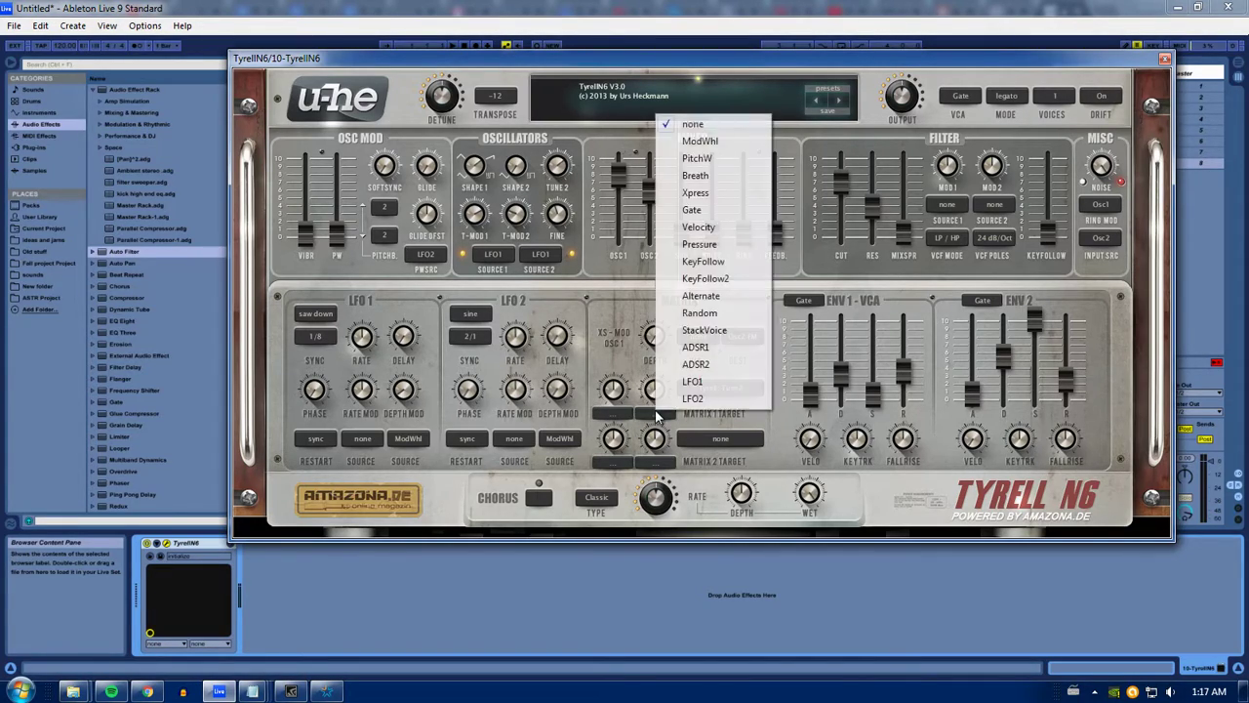
click(701, 383)
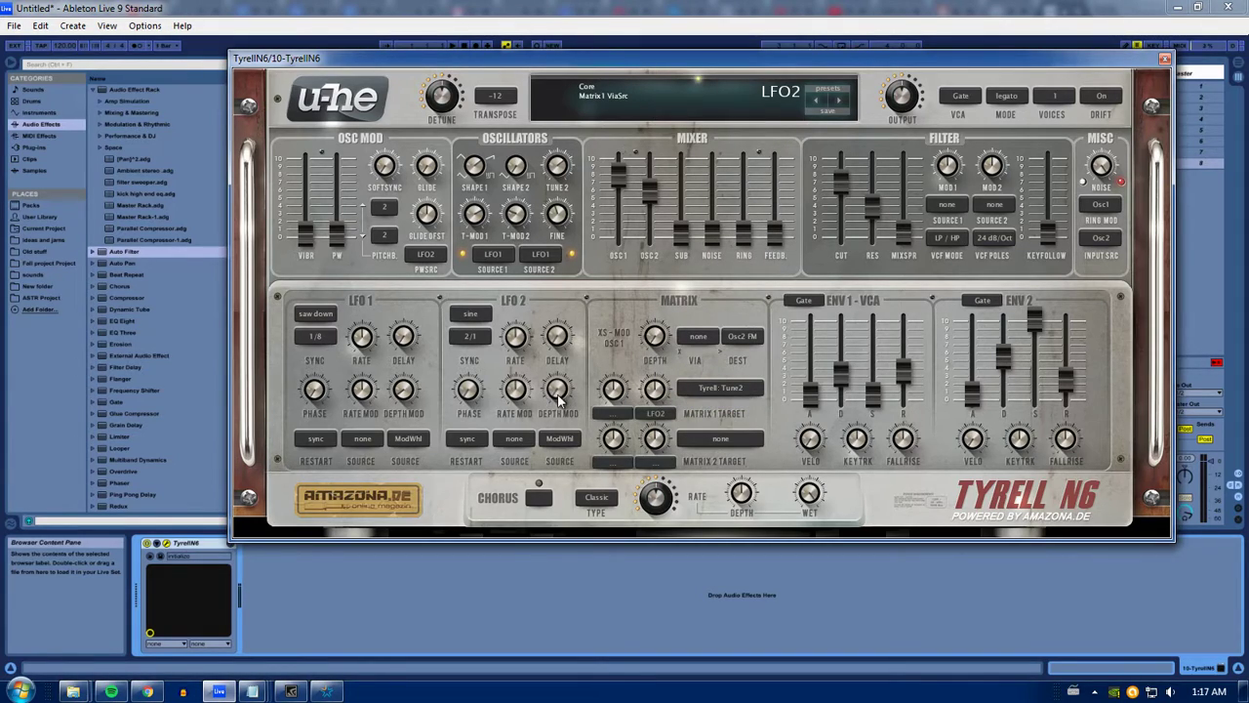
drag(562, 396, 569, 310)
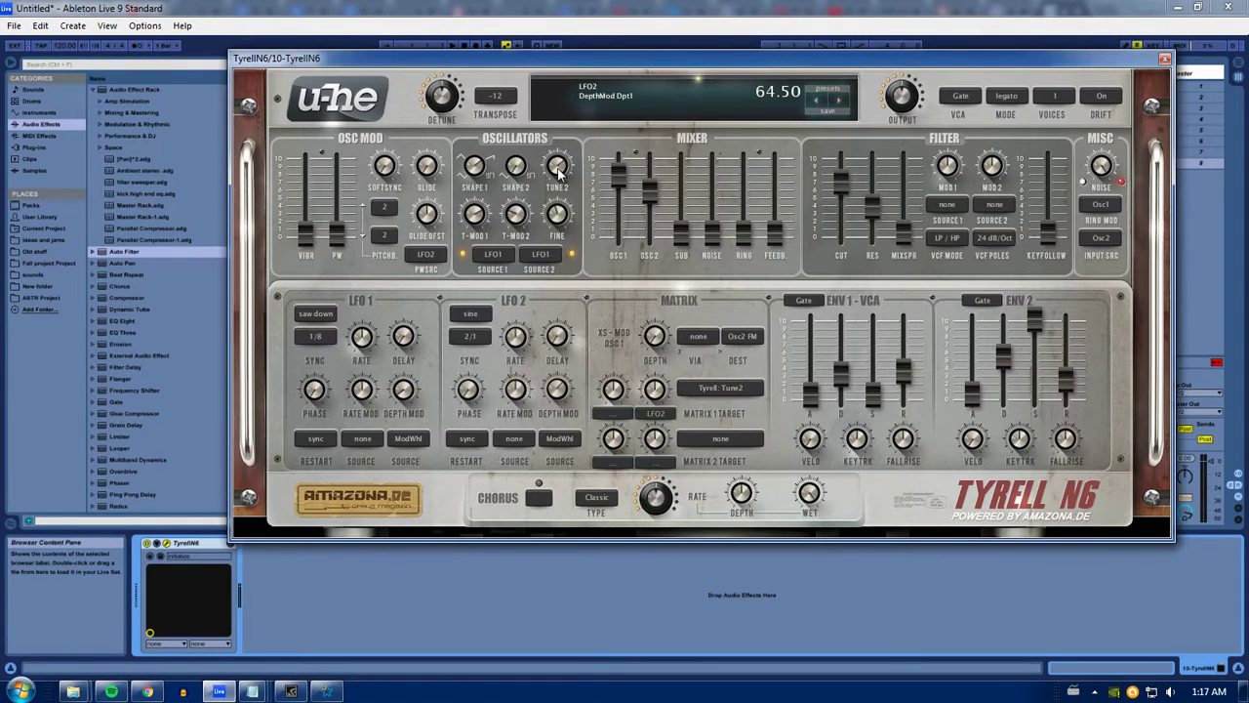
Step: Raise the OSC2 mixer volume, set Tune 2 to 9.00, and adjust the Matrix 1 via amount
drag(650, 189, 654, 230)
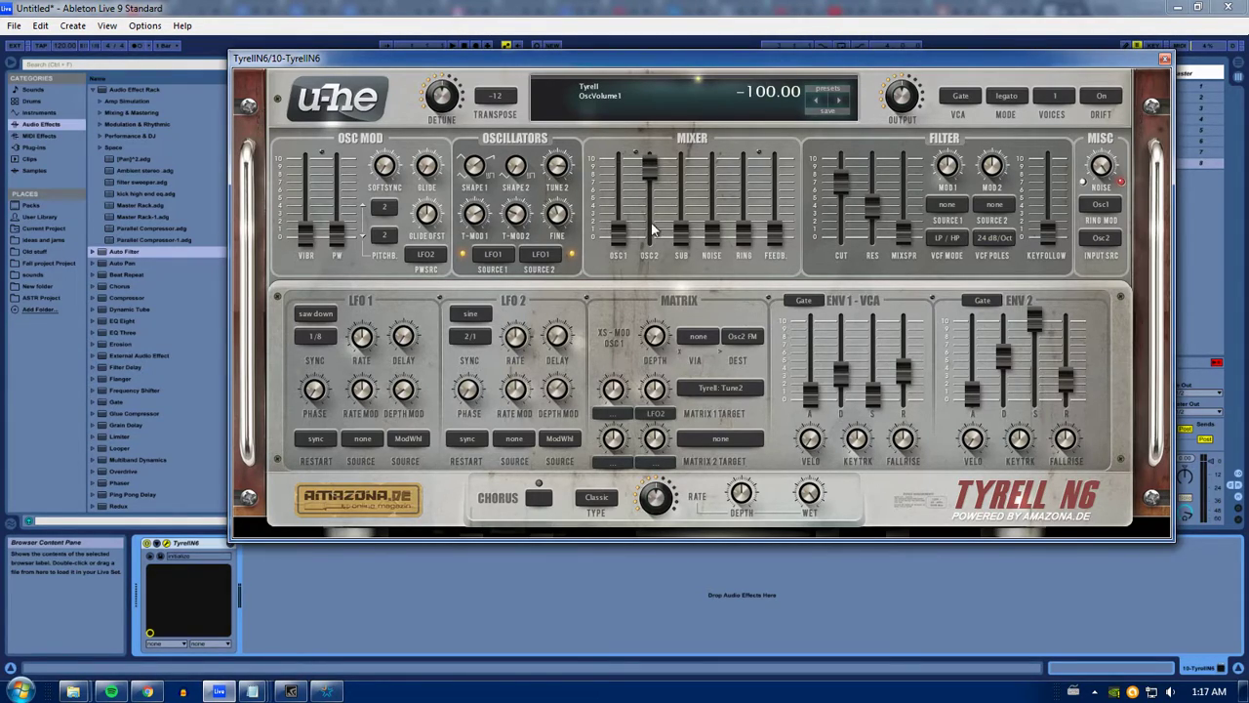
click(653, 180)
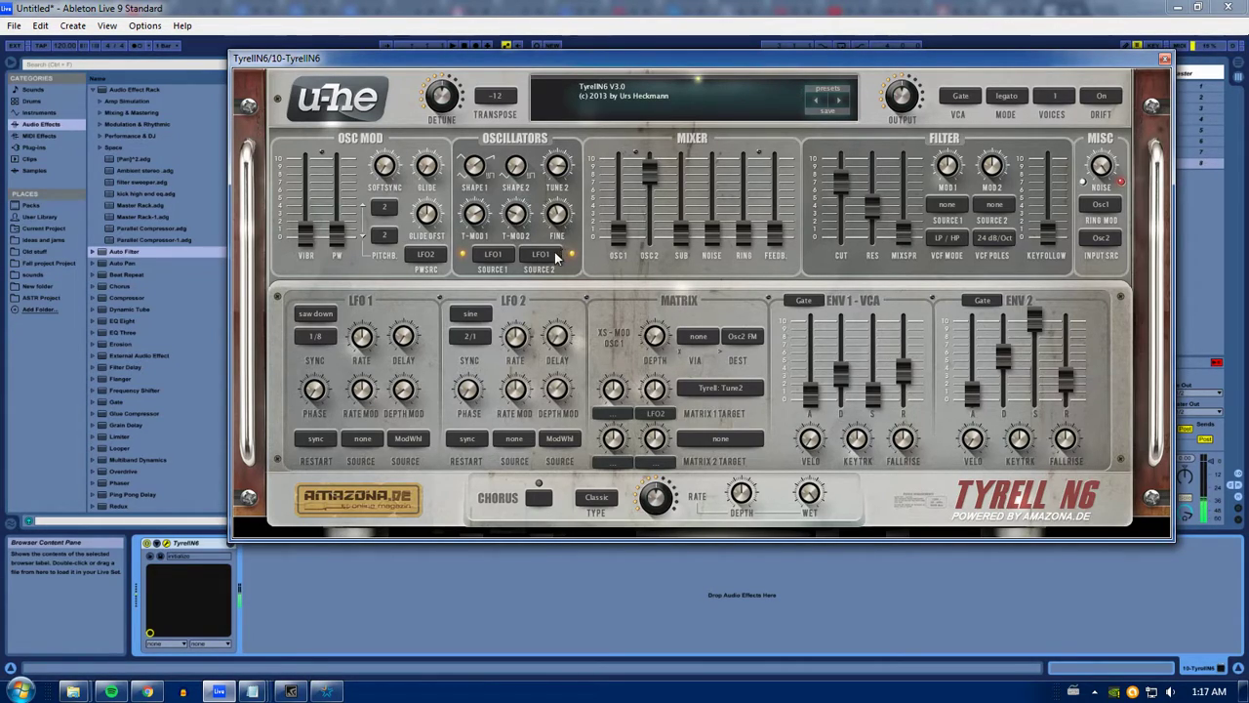
drag(557, 168, 574, 215)
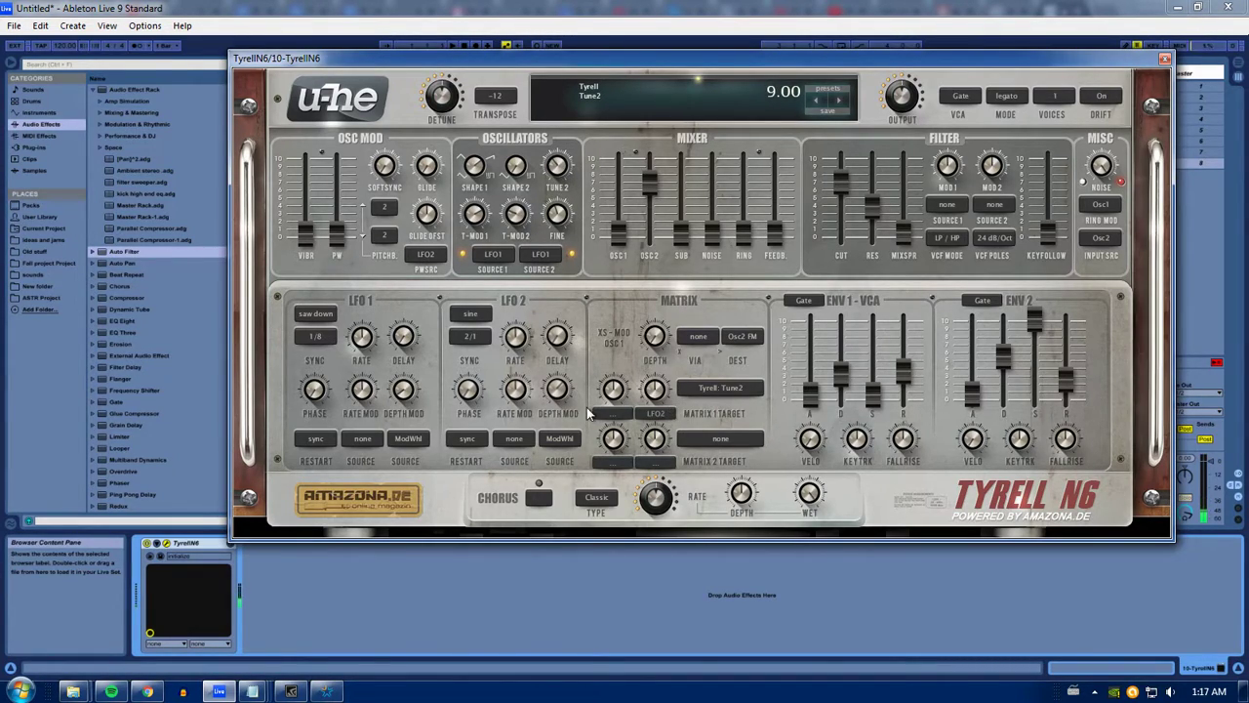
mouse_move(662, 401)
mouse_down()
mouse_move(662, 375)
mouse_move(657, 393)
mouse_up()
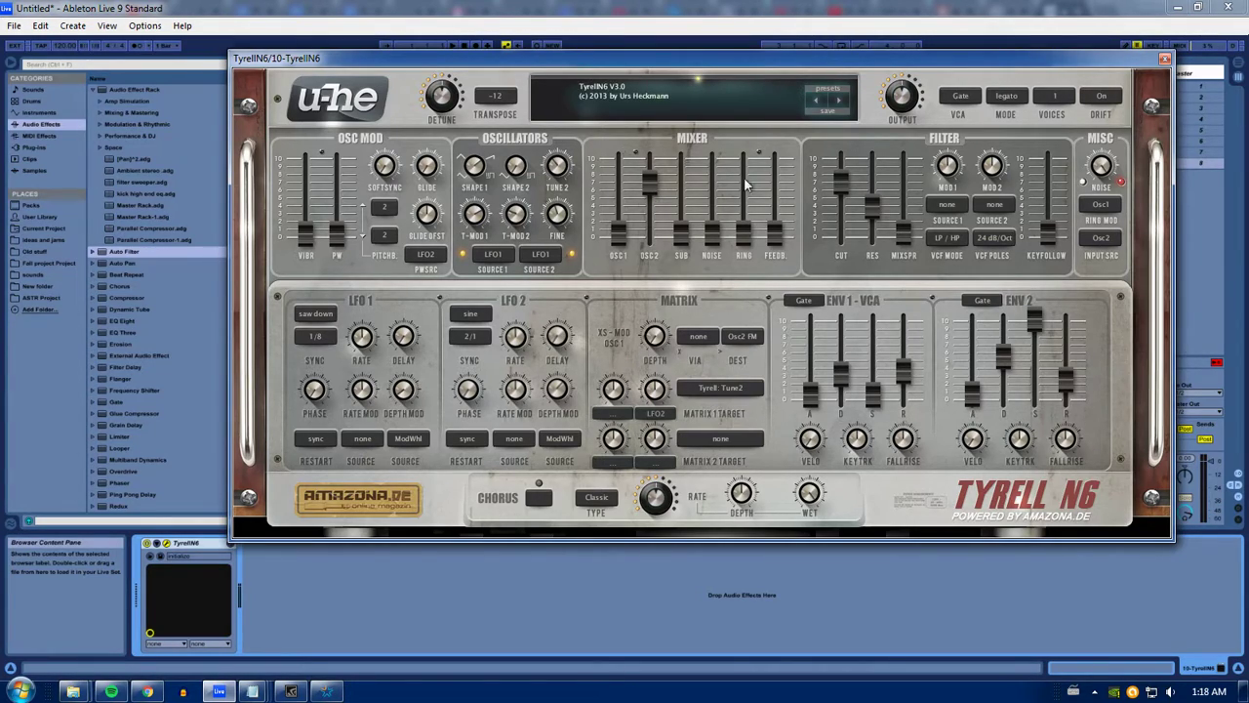
Step: Reset the Matrix 1 via to zero, and try then reset the SUB and FEEDB faders
drag(655, 392, 664, 405)
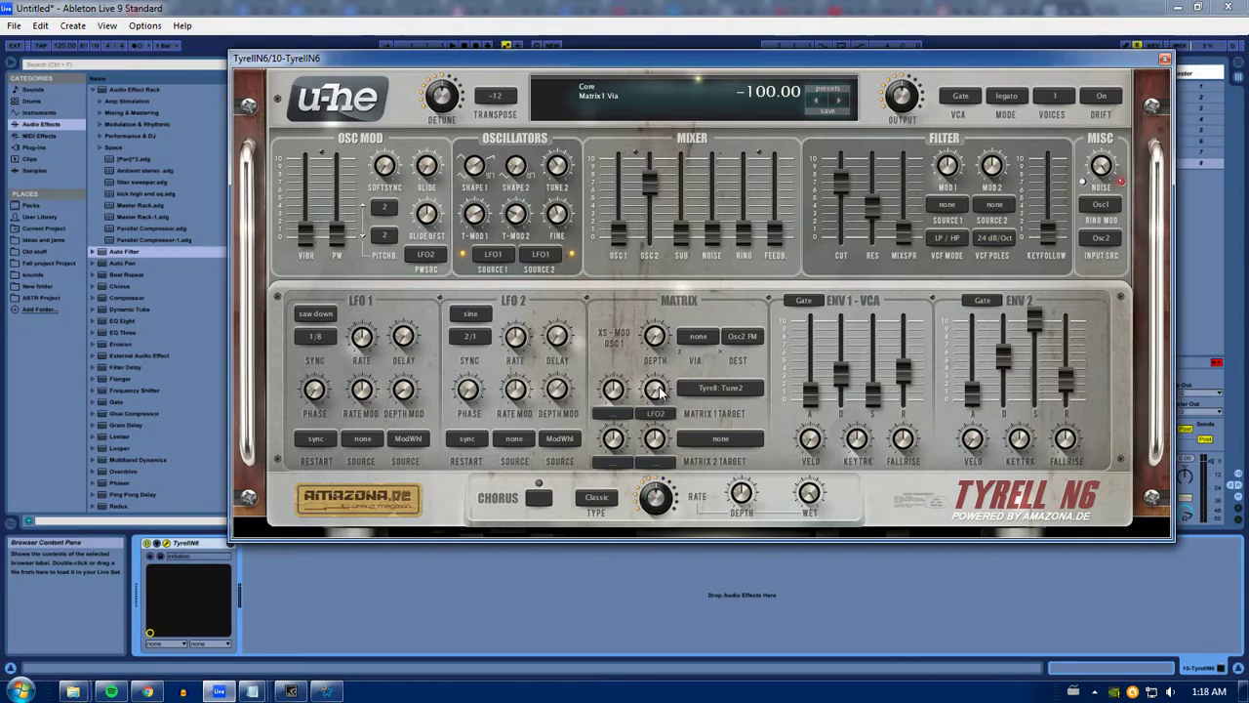
double_click(660, 391)
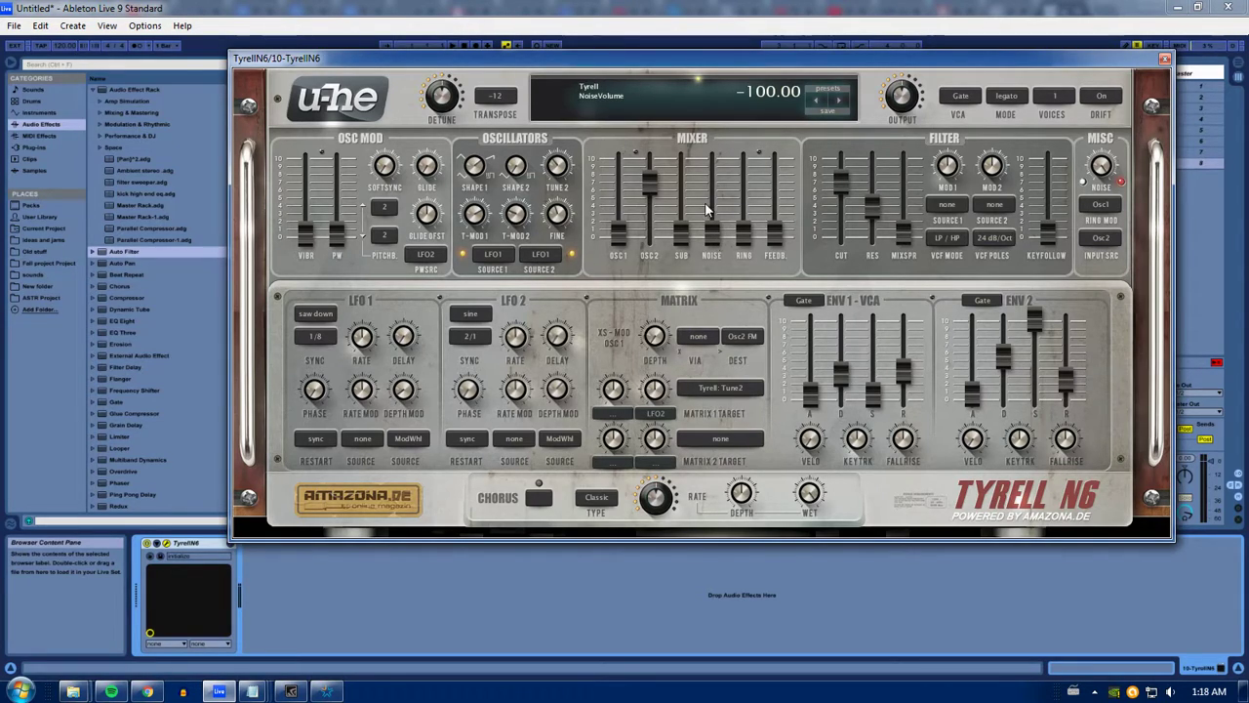
drag(681, 237, 678, 191)
double_click(677, 190)
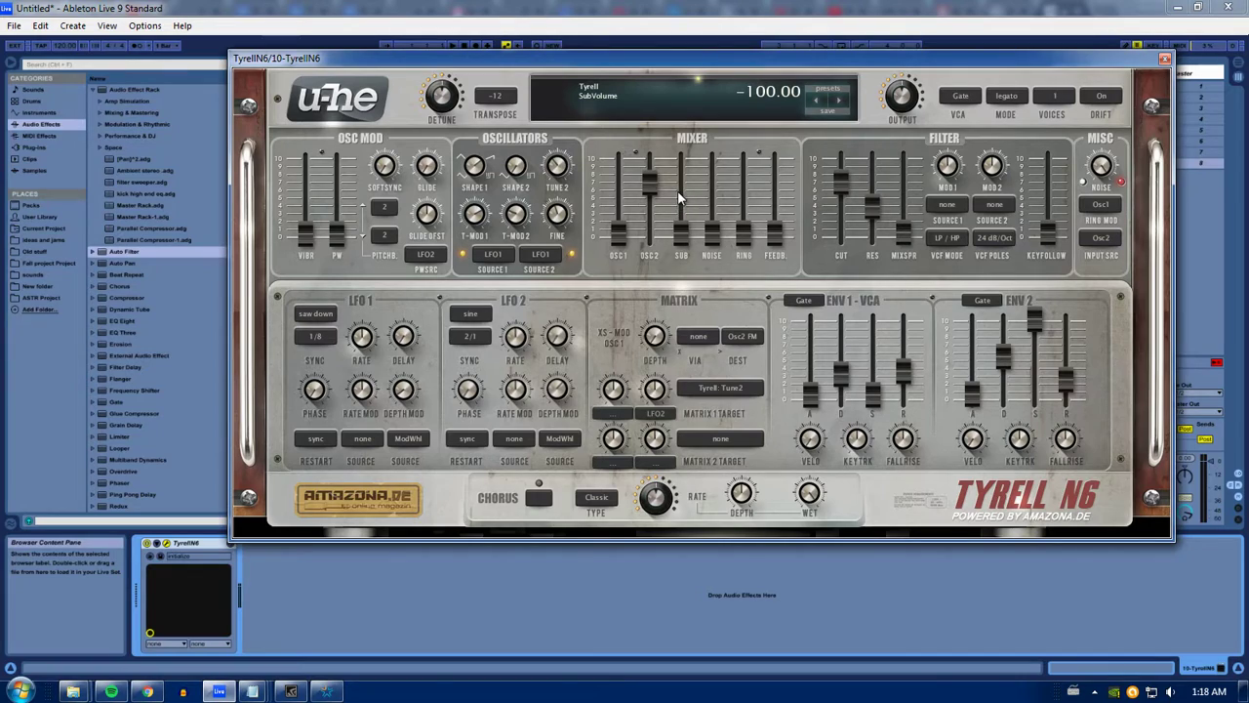
drag(763, 225, 769, 178)
double_click(769, 178)
Step: Raise the Matrix 1 via to 40 and set oscillator 2's tuning Source 2 to none
mouse_move(654, 389)
mouse_down()
mouse_move(668, 381)
mouse_move(660, 410)
mouse_up()
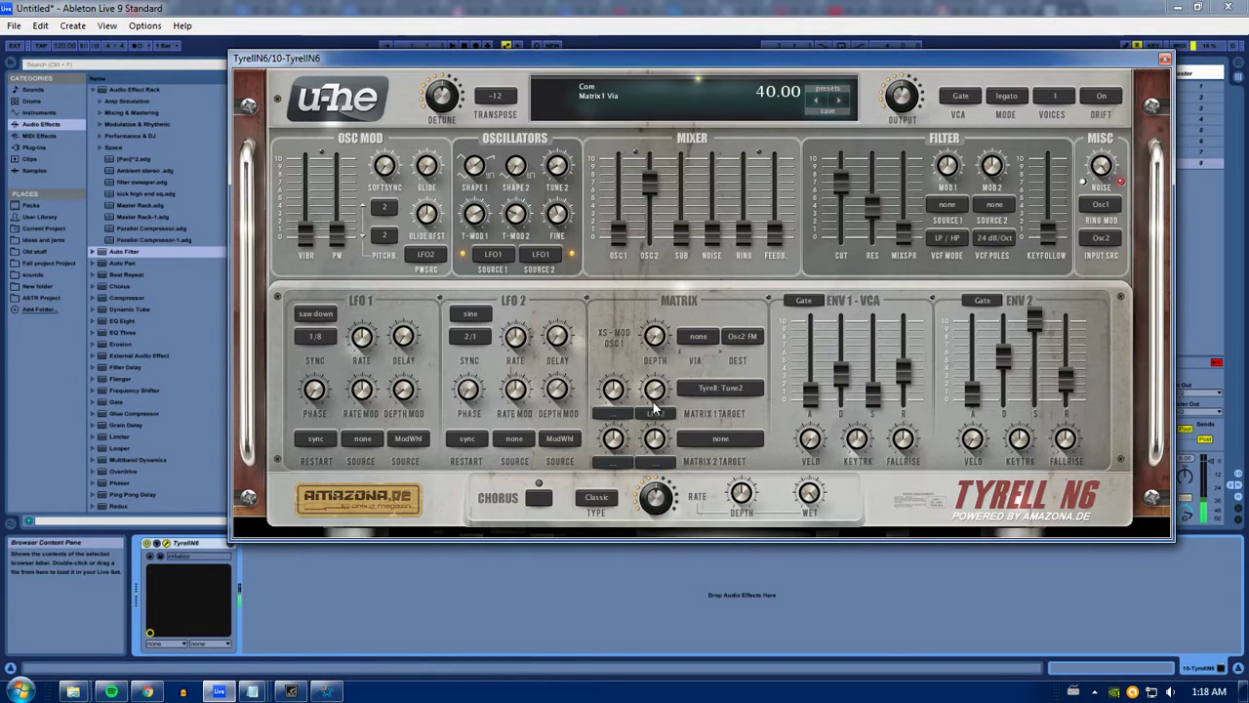
click(554, 253)
click(569, 258)
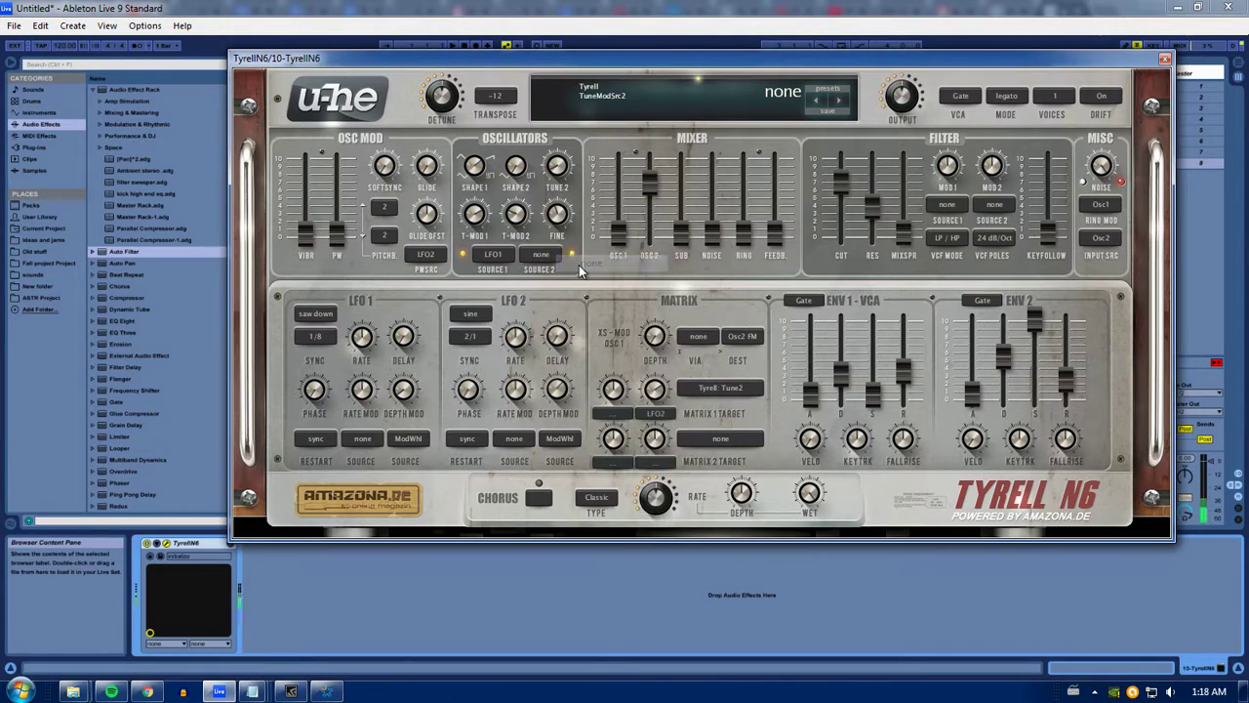
Step: Raise Tune 2 to 19.20, lower the Matrix 1 via, and make ADSR2 the Matrix 1 source
drag(553, 171, 566, 114)
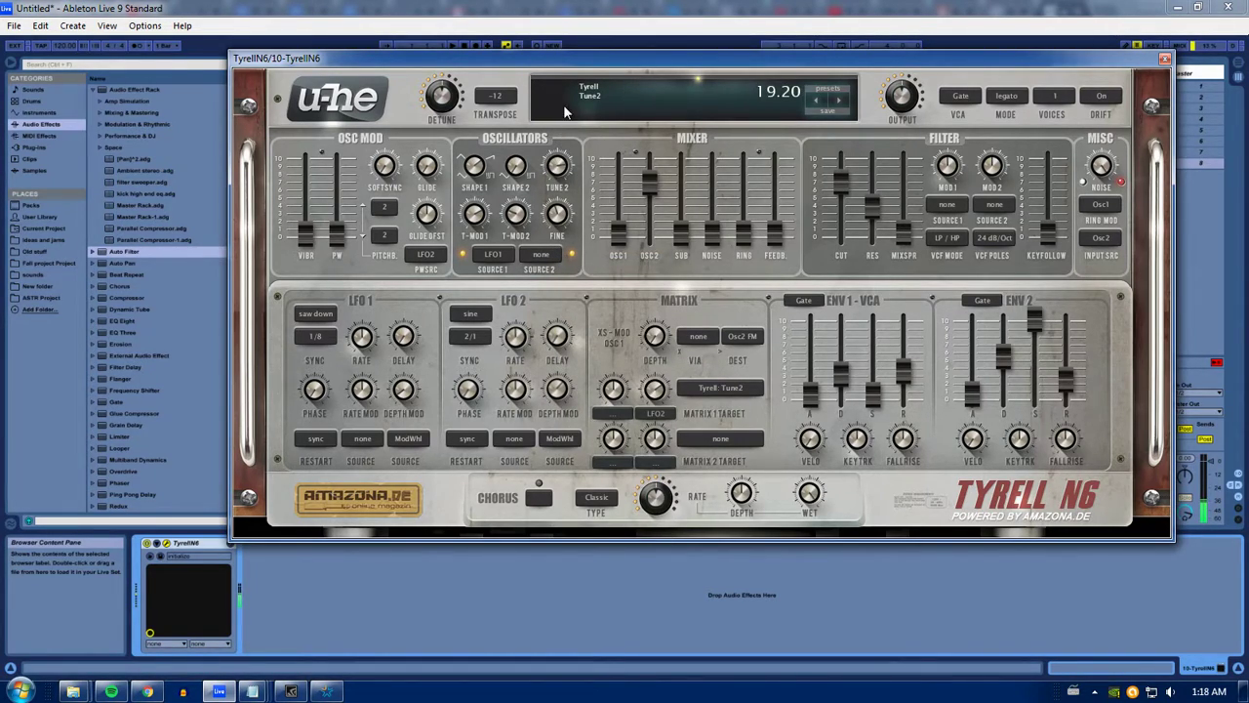
drag(660, 380, 663, 427)
click(617, 418)
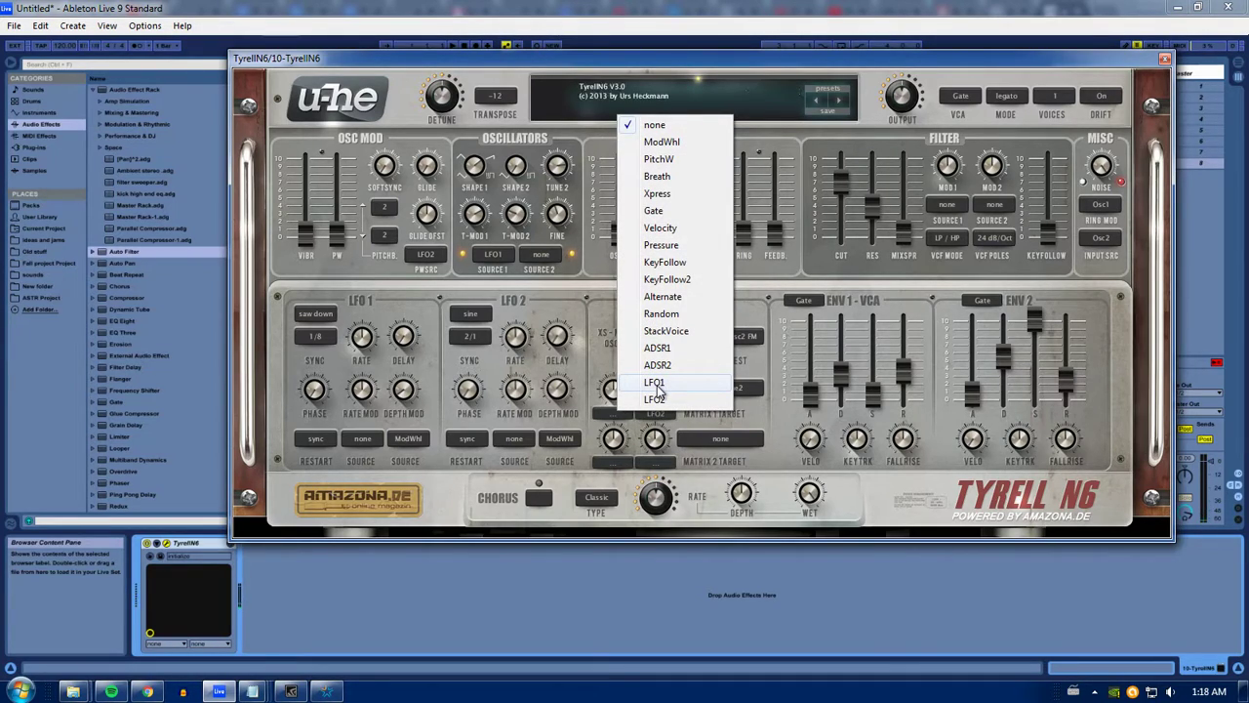
click(617, 397)
mouse_move(617, 397)
mouse_down()
mouse_move(618, 369)
mouse_move(619, 412)
mouse_move(615, 387)
mouse_up()
click(618, 412)
click(650, 394)
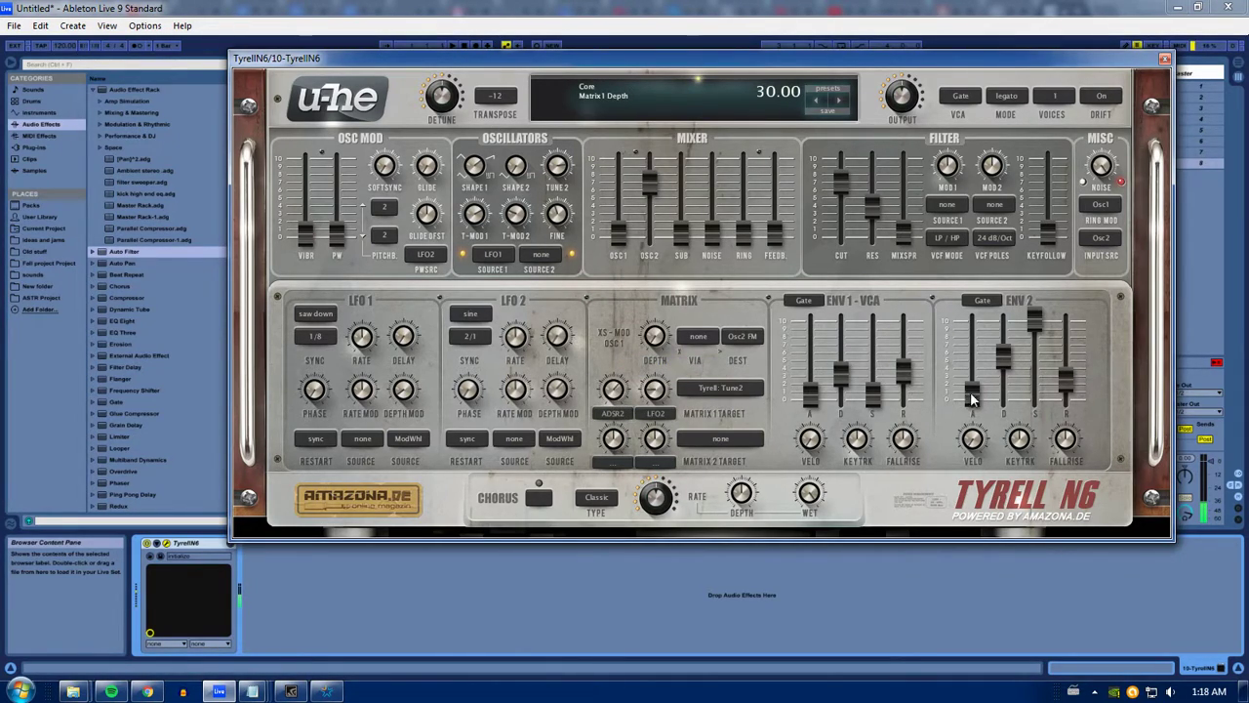
Step: Set Matrix 1 depth to 30, raise ENV2 attack and sustain to 68.50, and set ENV2 to Loop
drag(972, 392, 972, 371)
drag(1022, 325, 1016, 334)
click(988, 300)
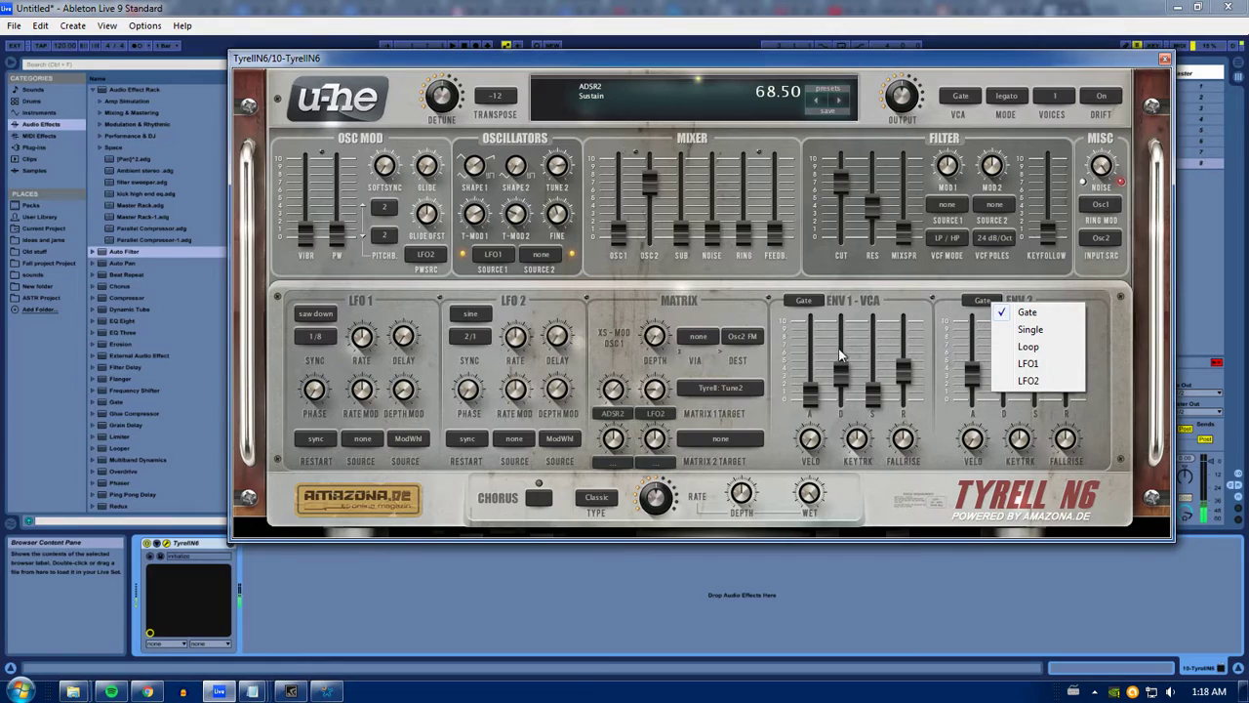
click(1044, 345)
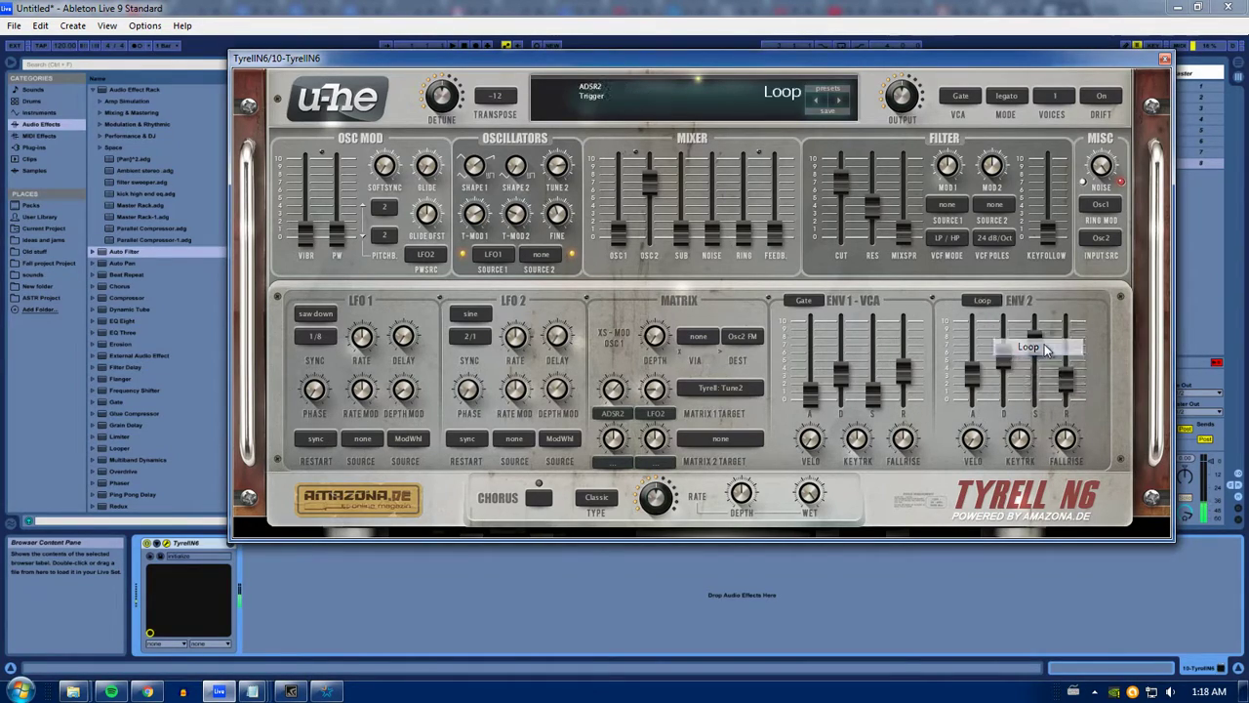
click(1065, 390)
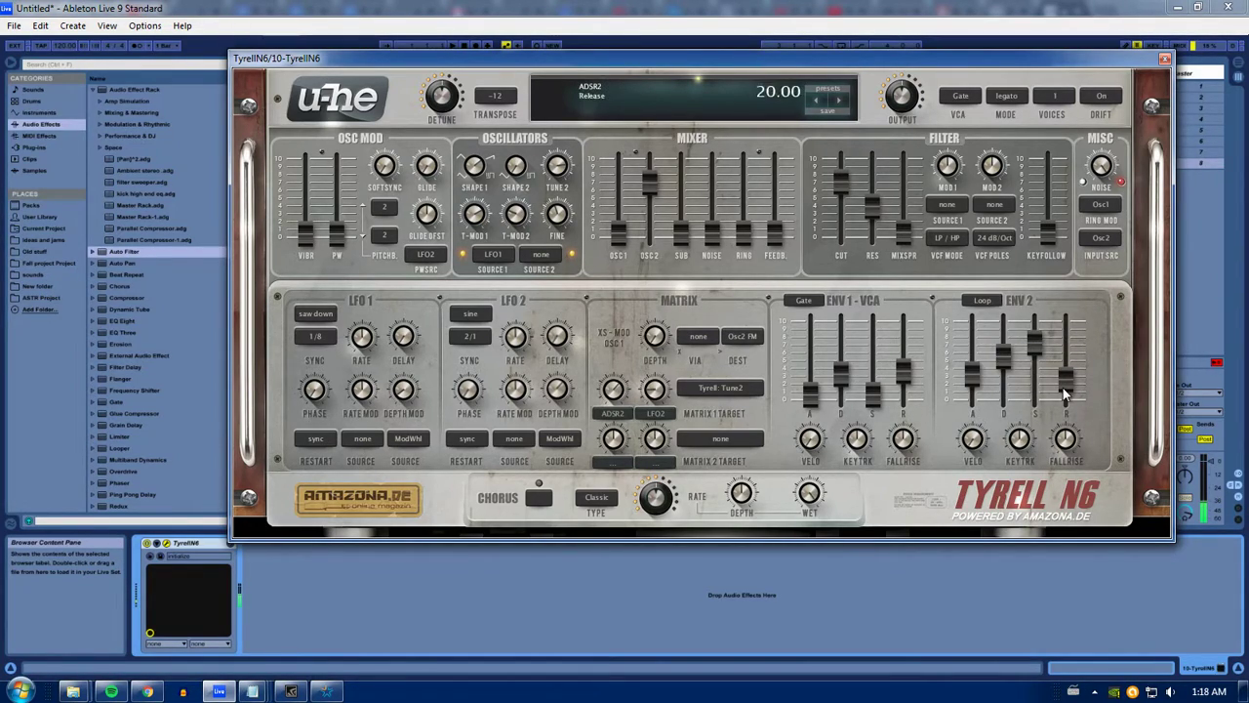
Step: Check the Matrix 1 target and source lists without changing the routing
click(723, 389)
mouse_move(789, 486)
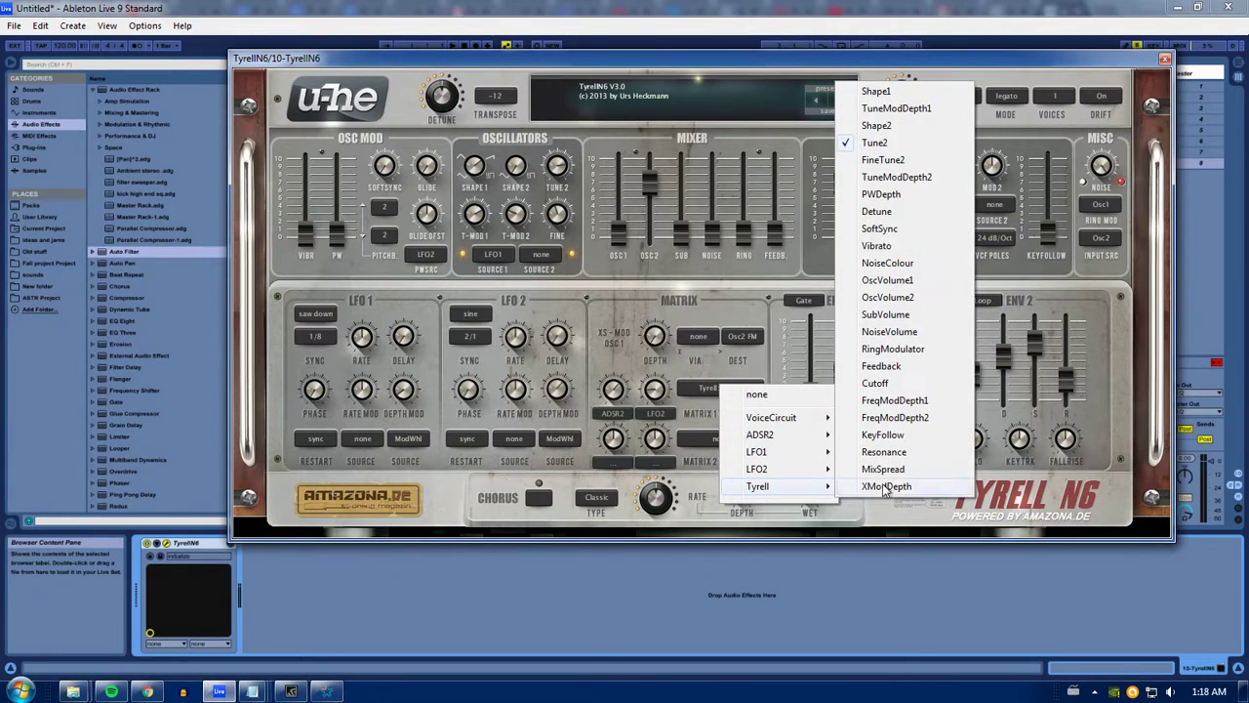
click(842, 372)
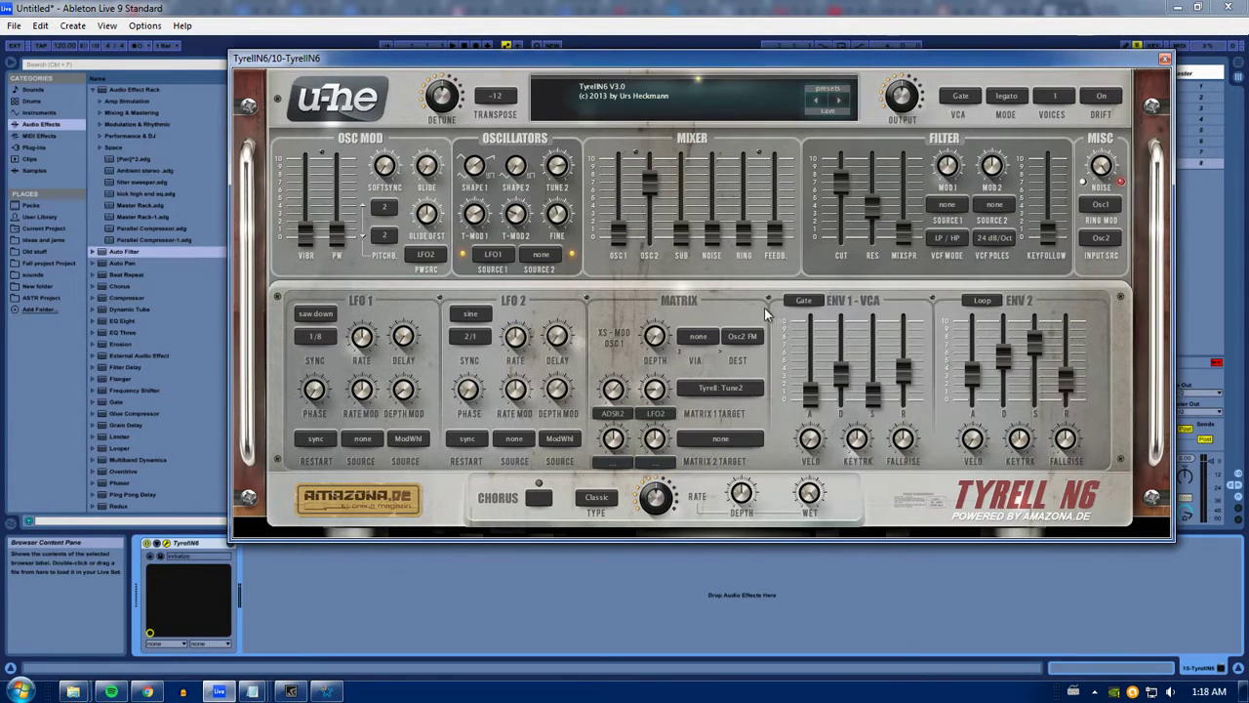
click(629, 413)
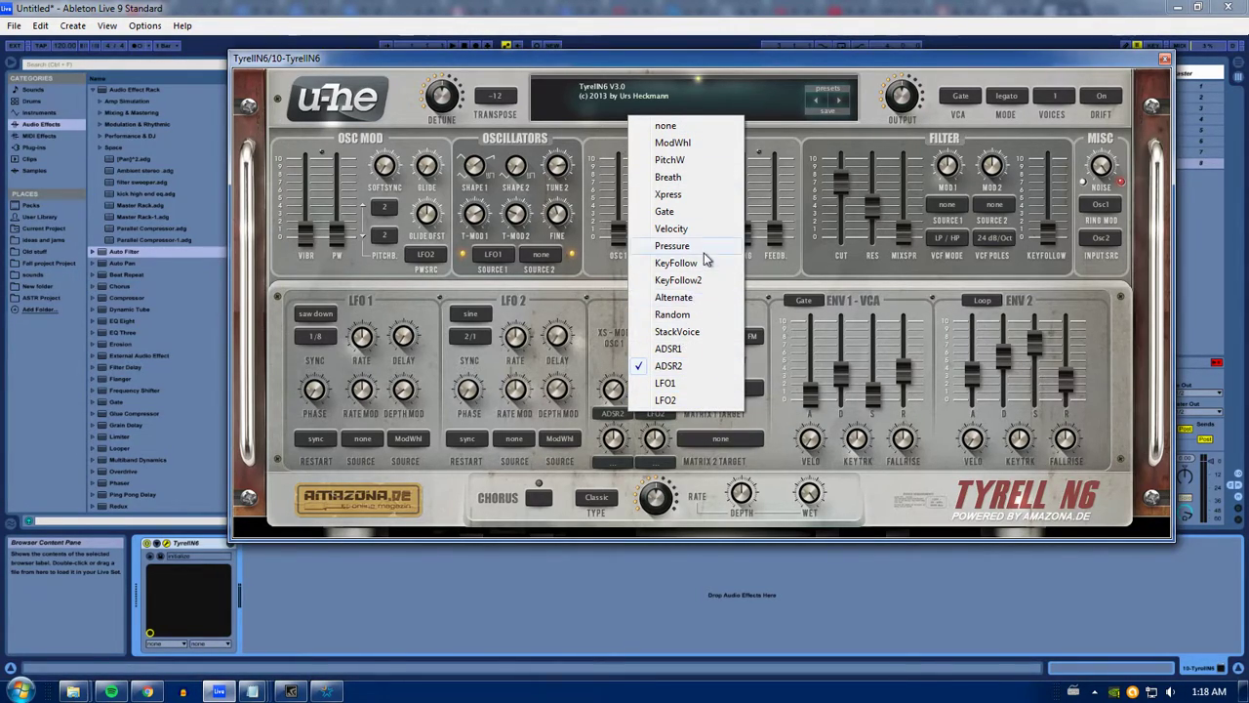
key(Escape)
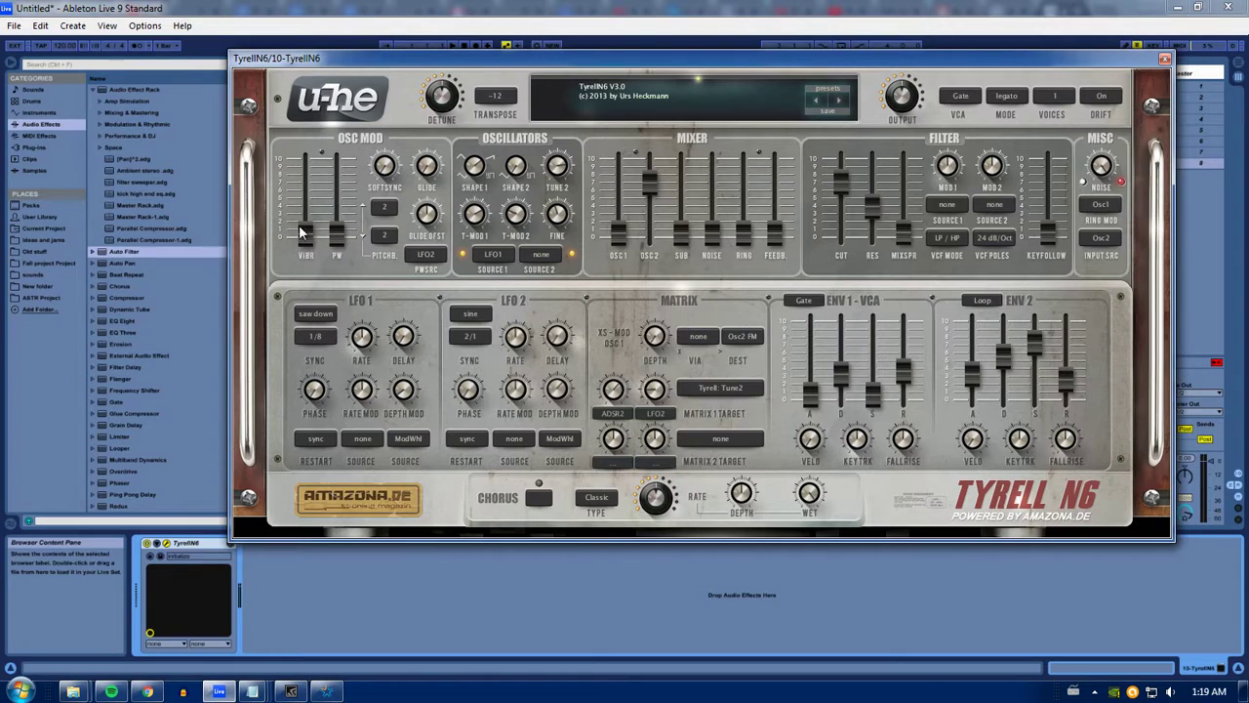
Step: Try vibrato and pulse-width modulation, remove them again, and raise Glide to 12.50
drag(303, 231, 306, 152)
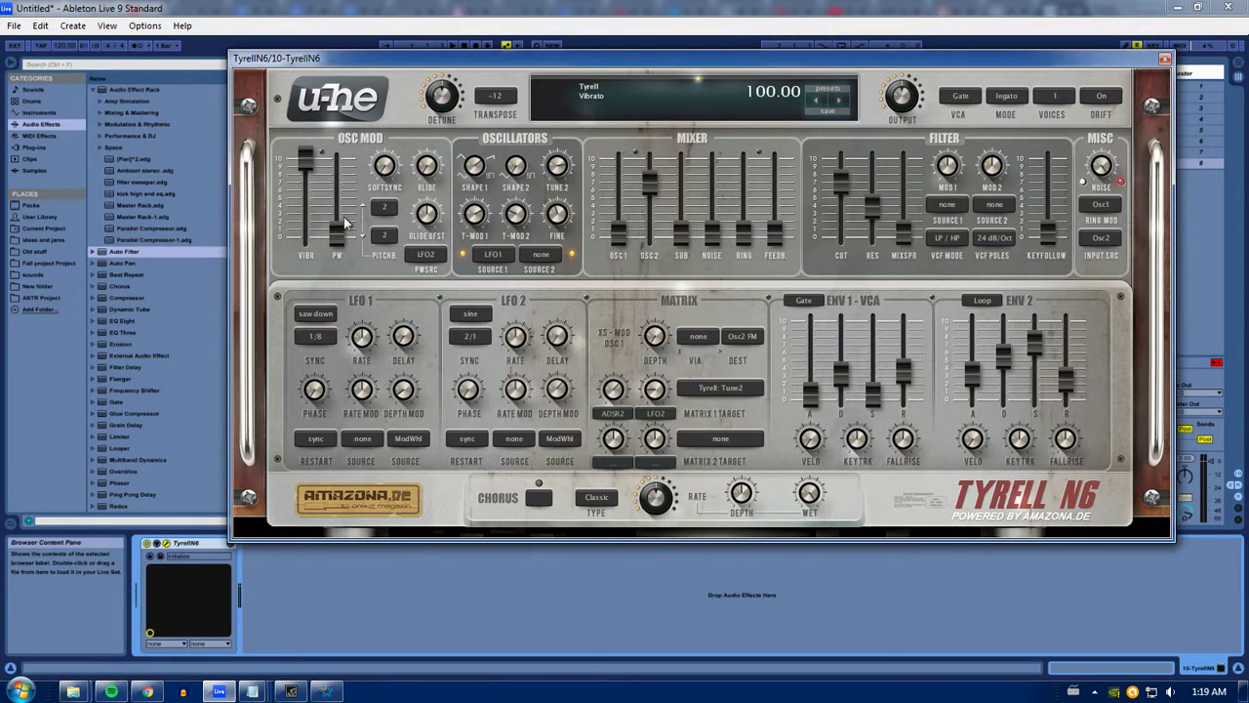
drag(336, 232, 329, 259)
drag(301, 207, 283, 273)
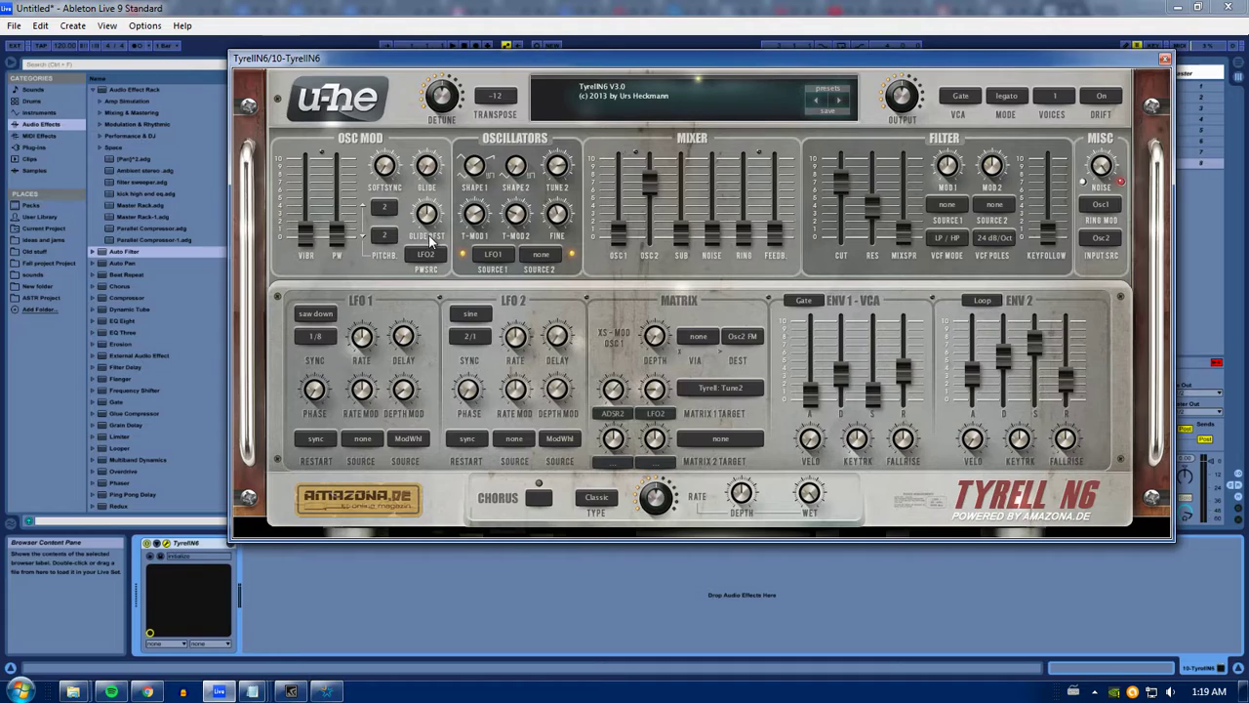
drag(428, 174, 447, 151)
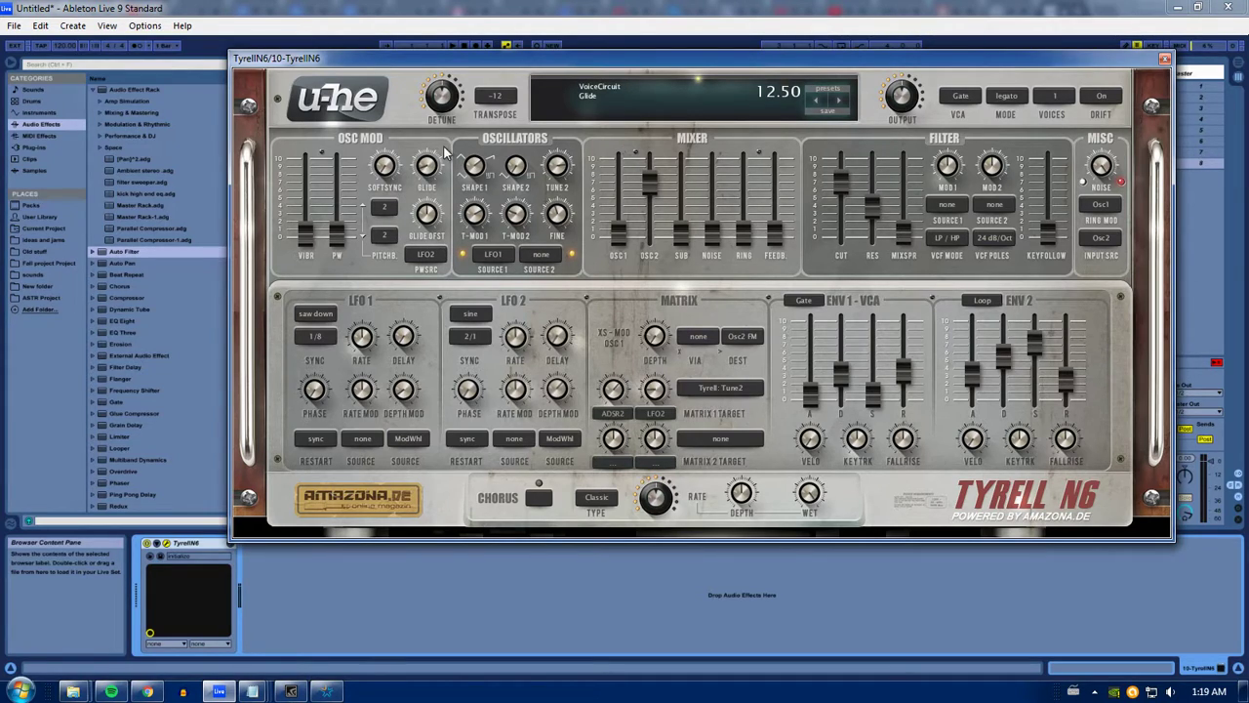
Step: Browse the TyrellN6 presets, then lower the Osc2 mixer level slightly
click(828, 89)
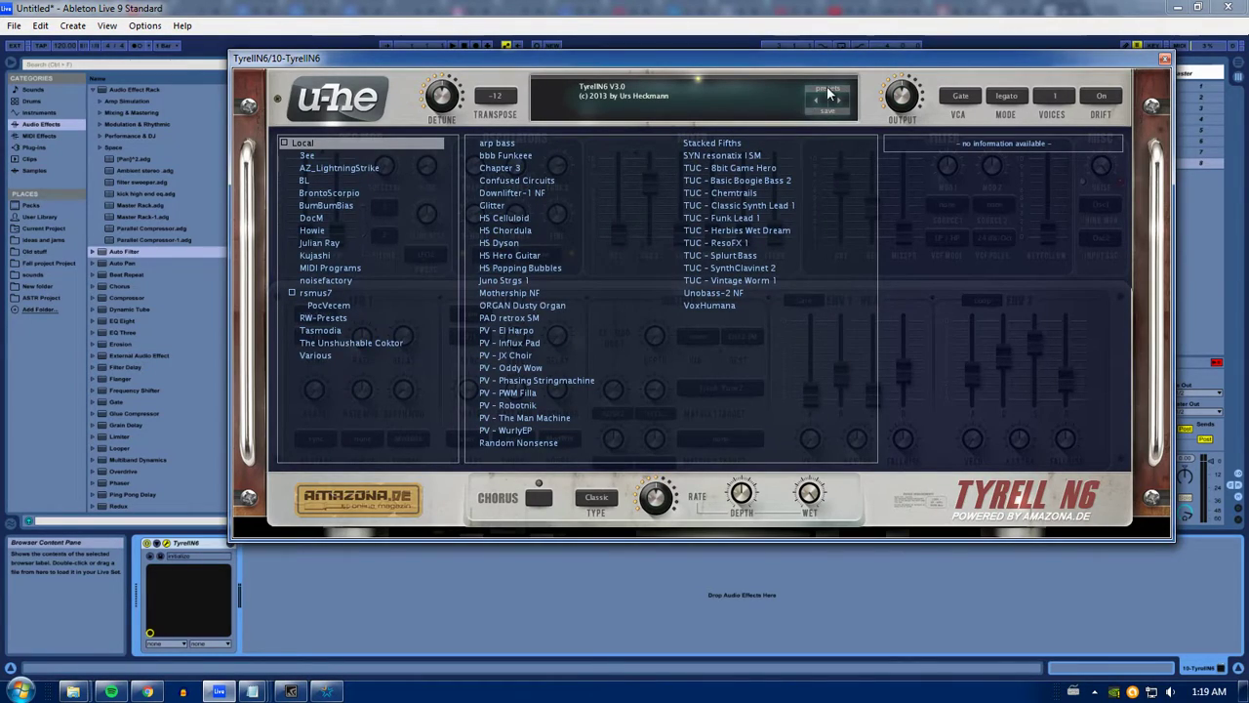
click(648, 157)
drag(660, 166, 578, 185)
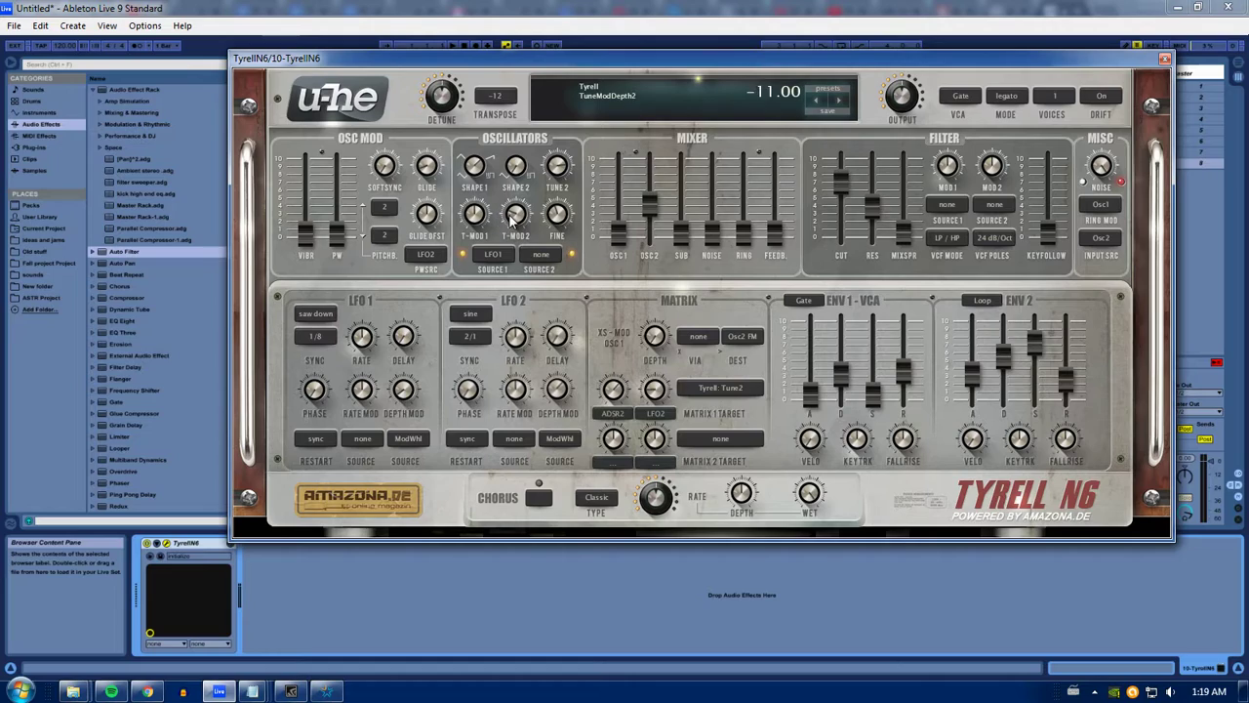
Step: Raise the Osc1 level, clear the Matrix 1 target to none, and pull Osc2 fully down
double_click(621, 232)
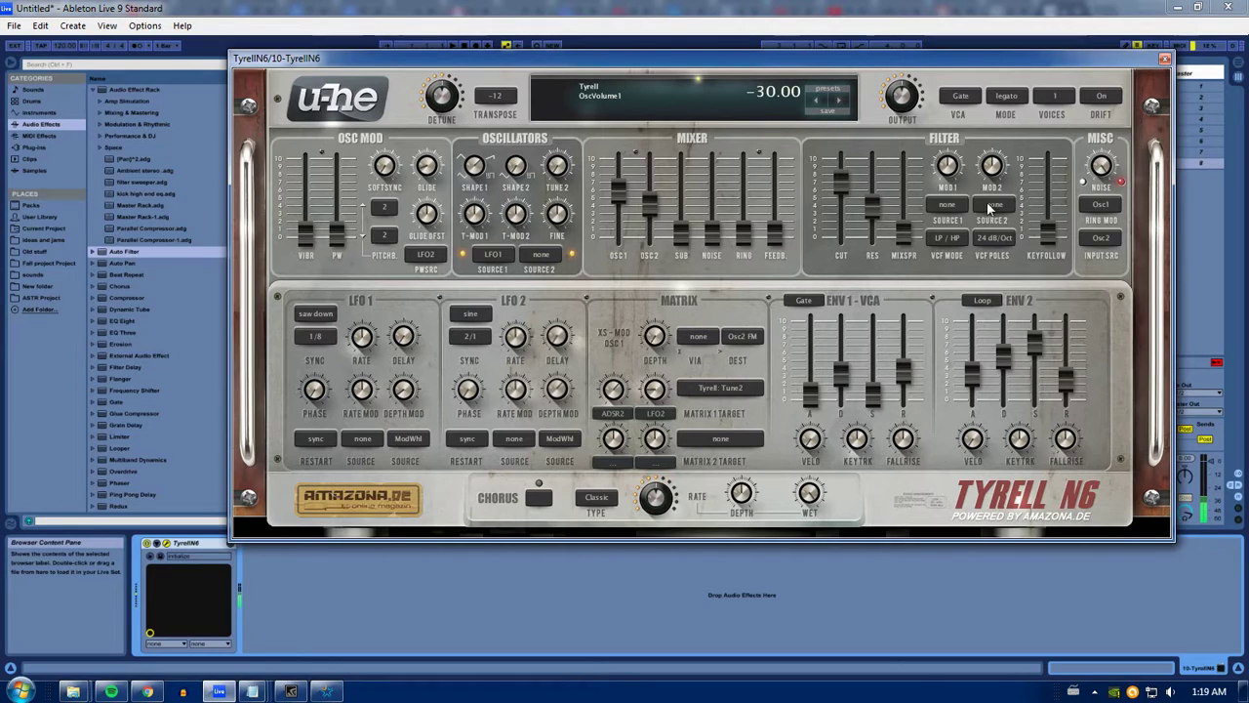
click(720, 390)
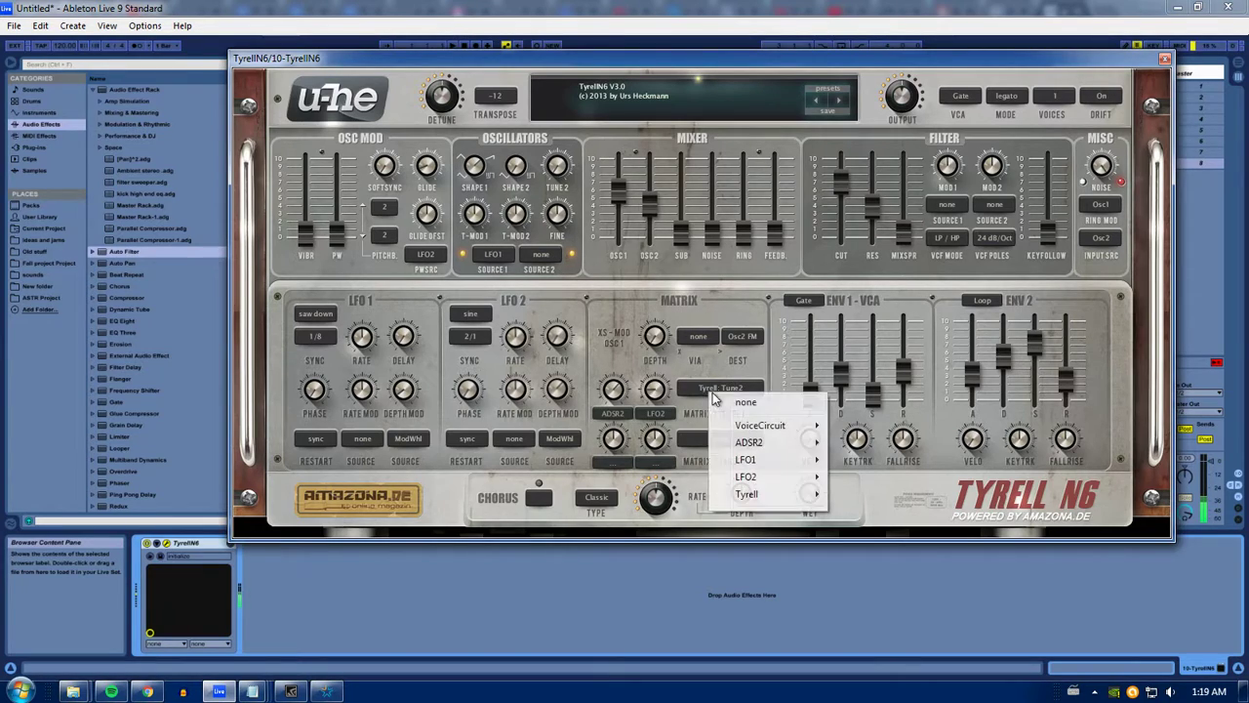
click(715, 400)
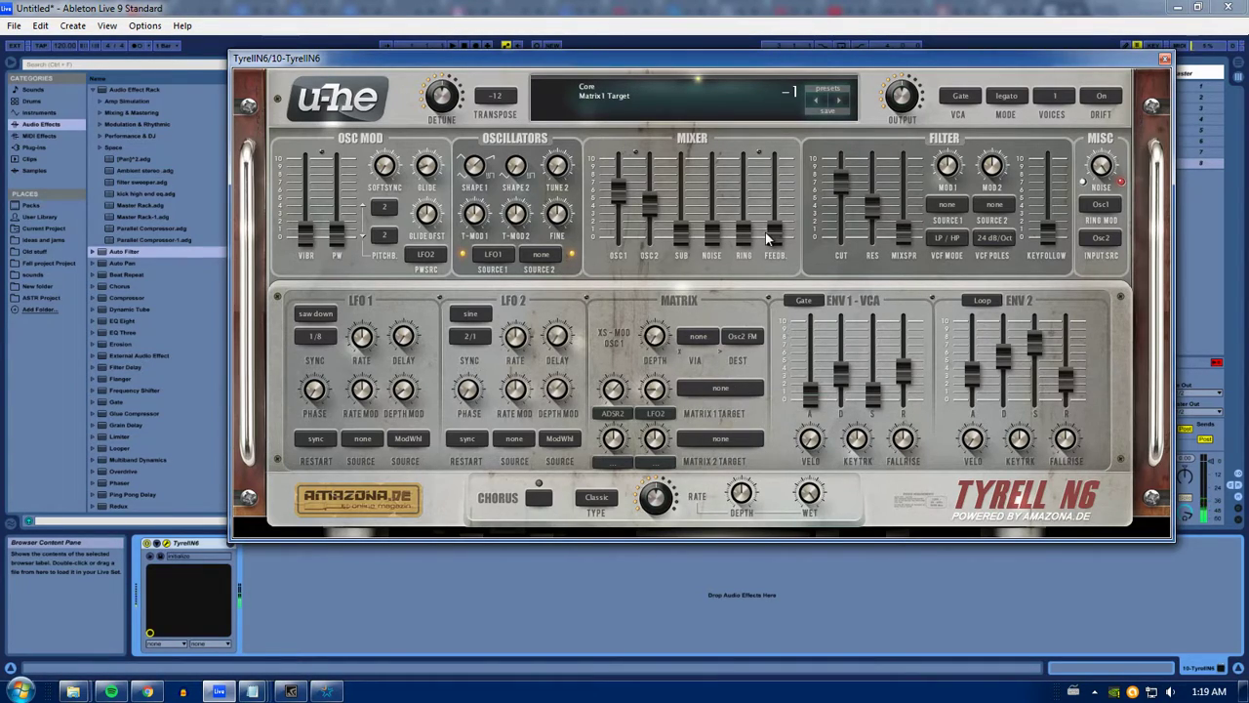
drag(653, 206, 663, 298)
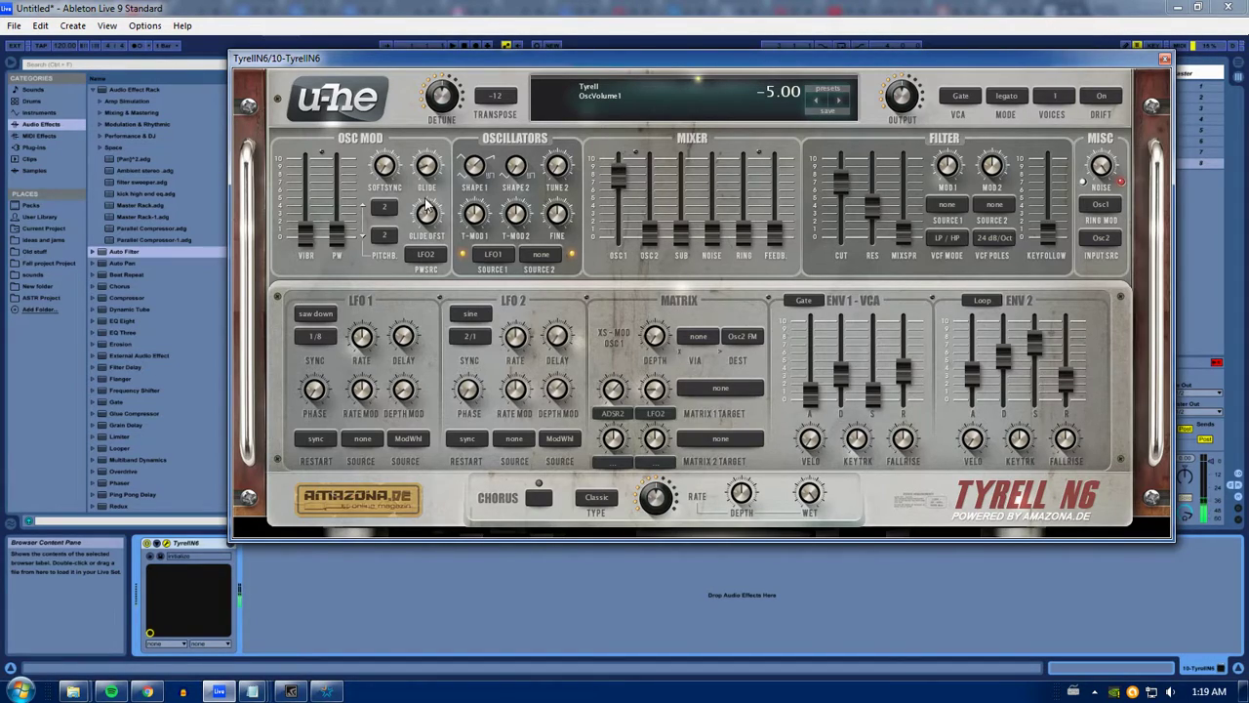
Step: Turn Glide up to 67, set the second pitch-mod depth to 5.60, and raise Osc2 to -35
drag(431, 181, 427, 134)
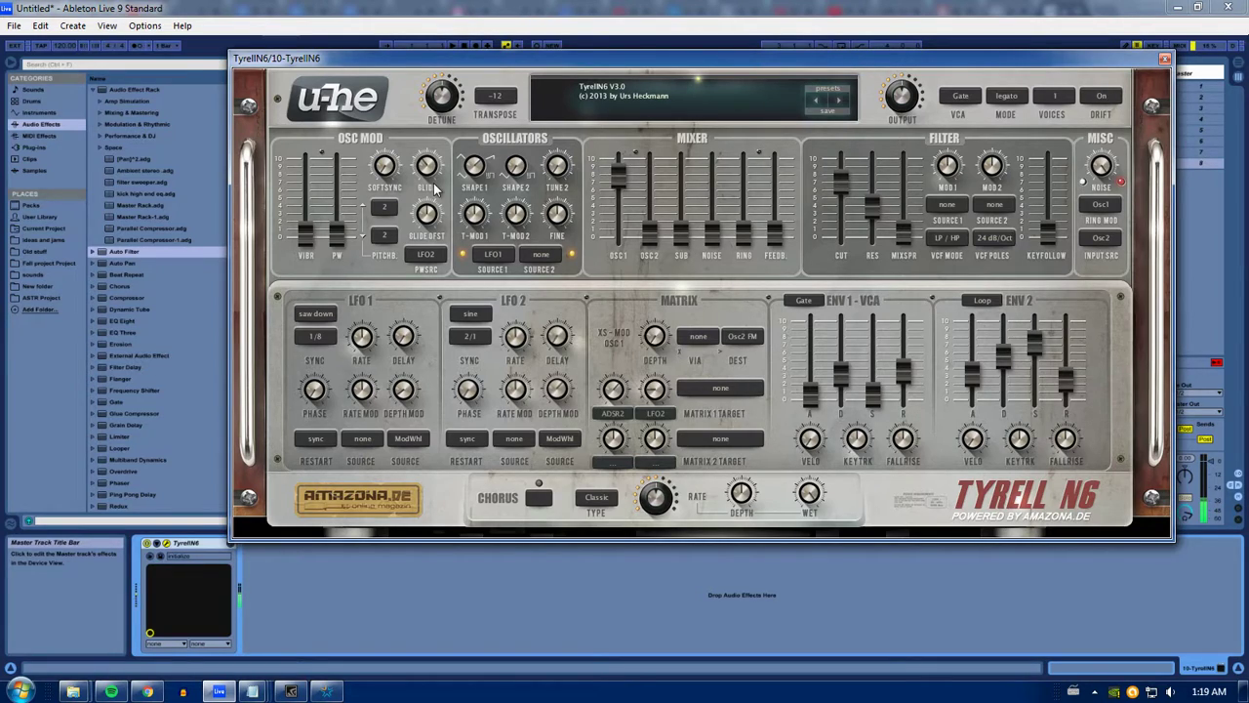
drag(437, 188, 434, 120)
drag(466, 216, 570, 142)
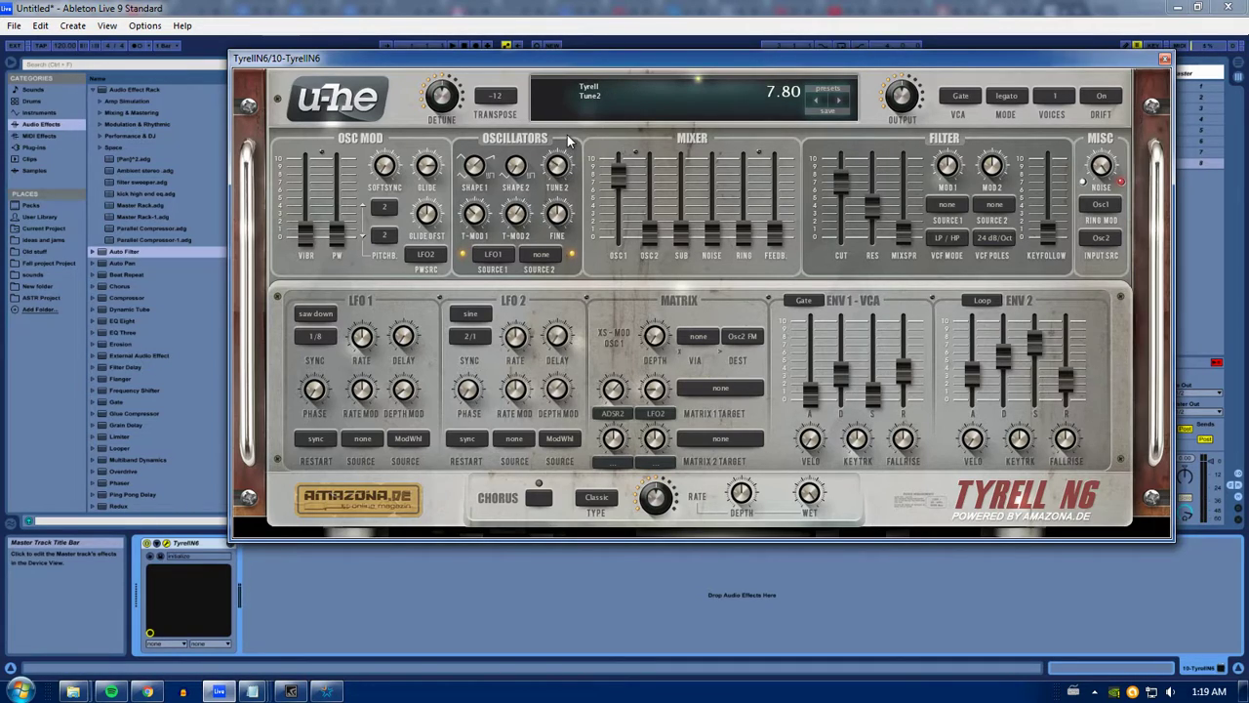
drag(656, 242, 651, 189)
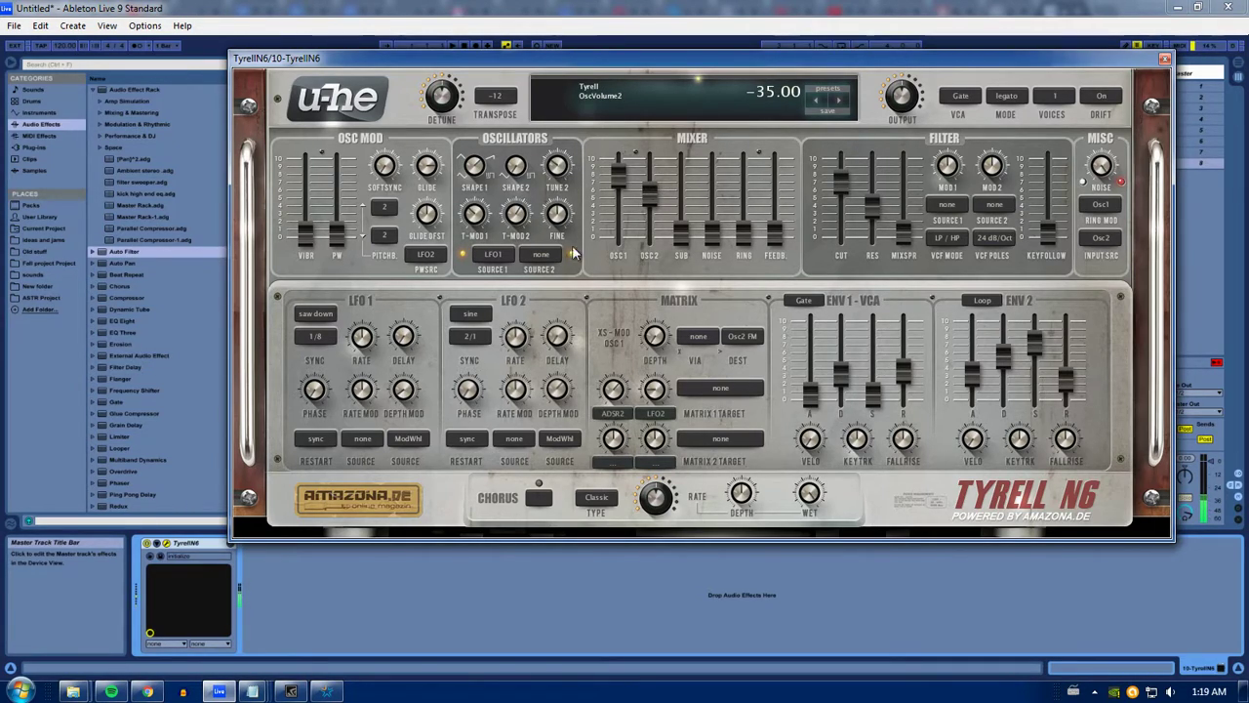
Step: Try LFO1 as pitch-mod Source 2, then set both pitch-mod sources to none
click(541, 254)
click(597, 523)
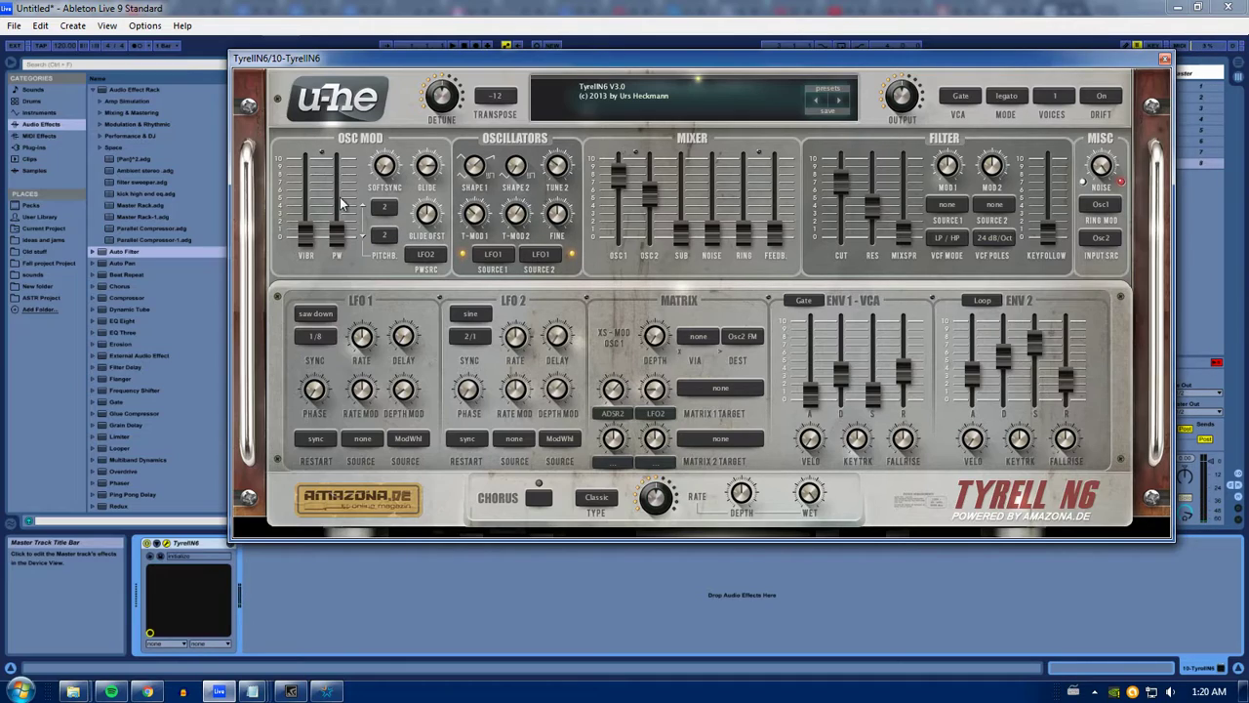
mouse_move(434, 177)
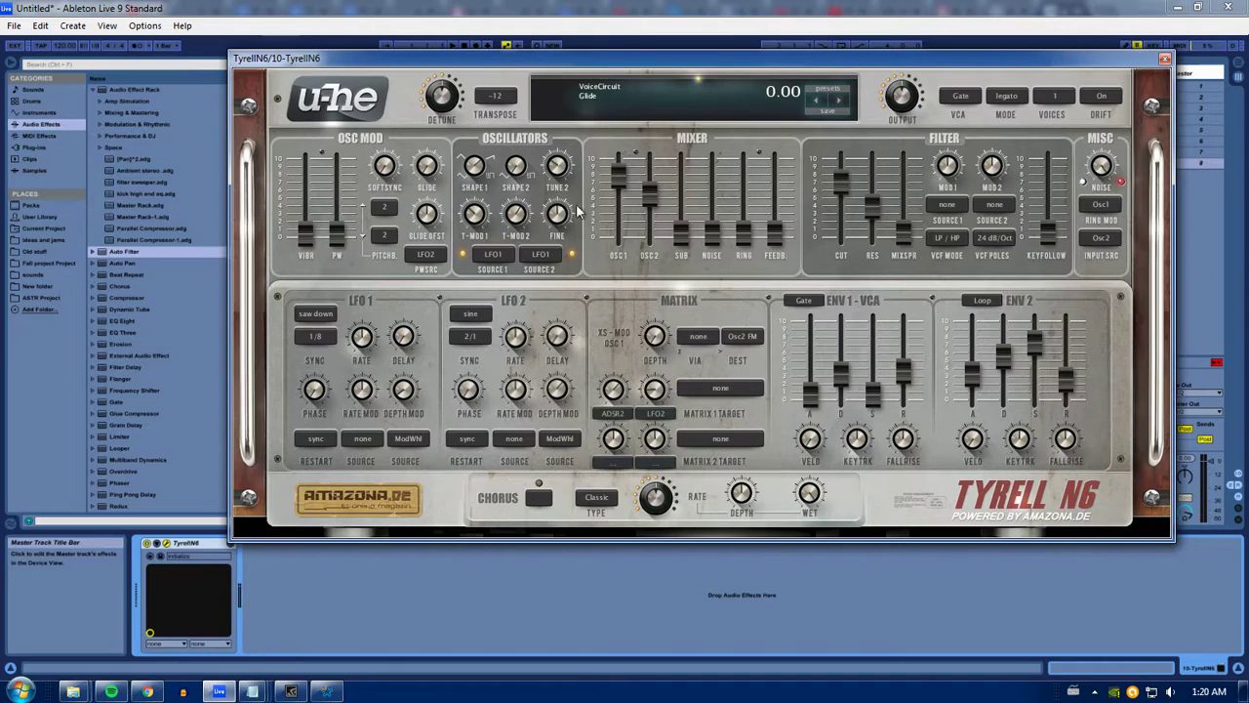
click(525, 257)
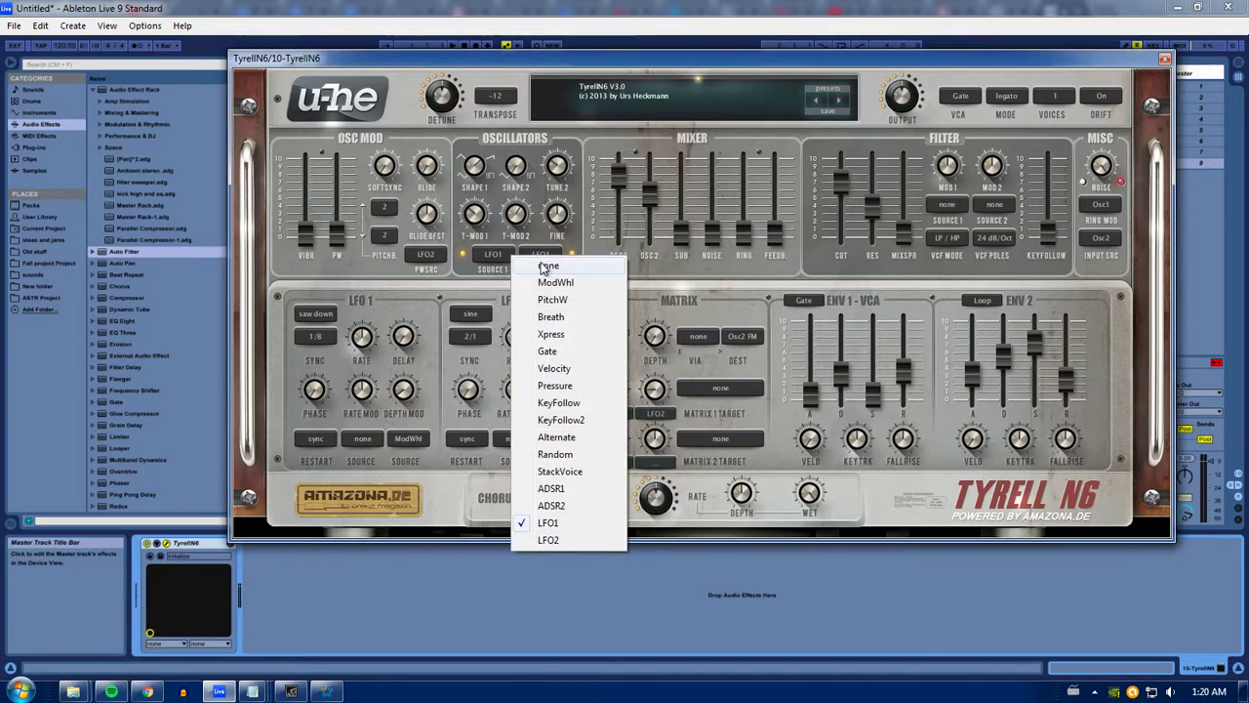
click(532, 263)
click(503, 256)
click(532, 264)
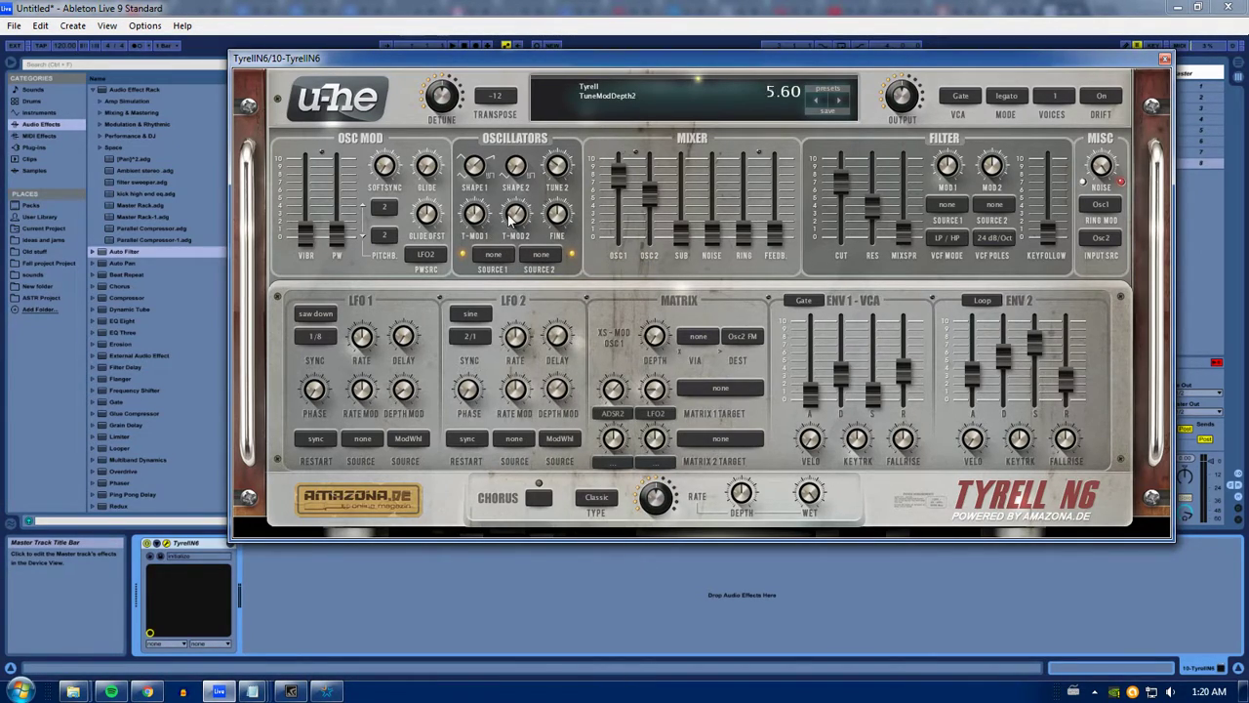
mouse_move(556, 169)
mouse_move(519, 173)
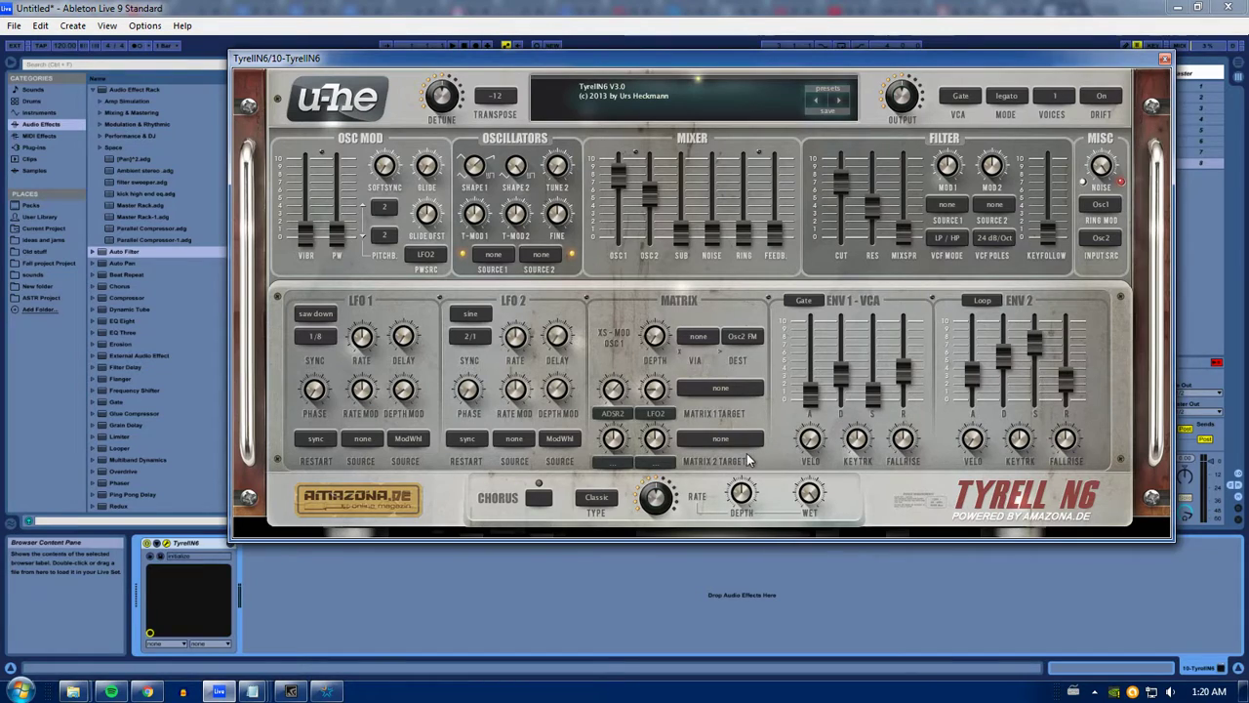
Step: Switch on TyrellN6's built-in chorus and add Live's Chorus device after the synth
click(539, 498)
drag(363, 60, 397, 53)
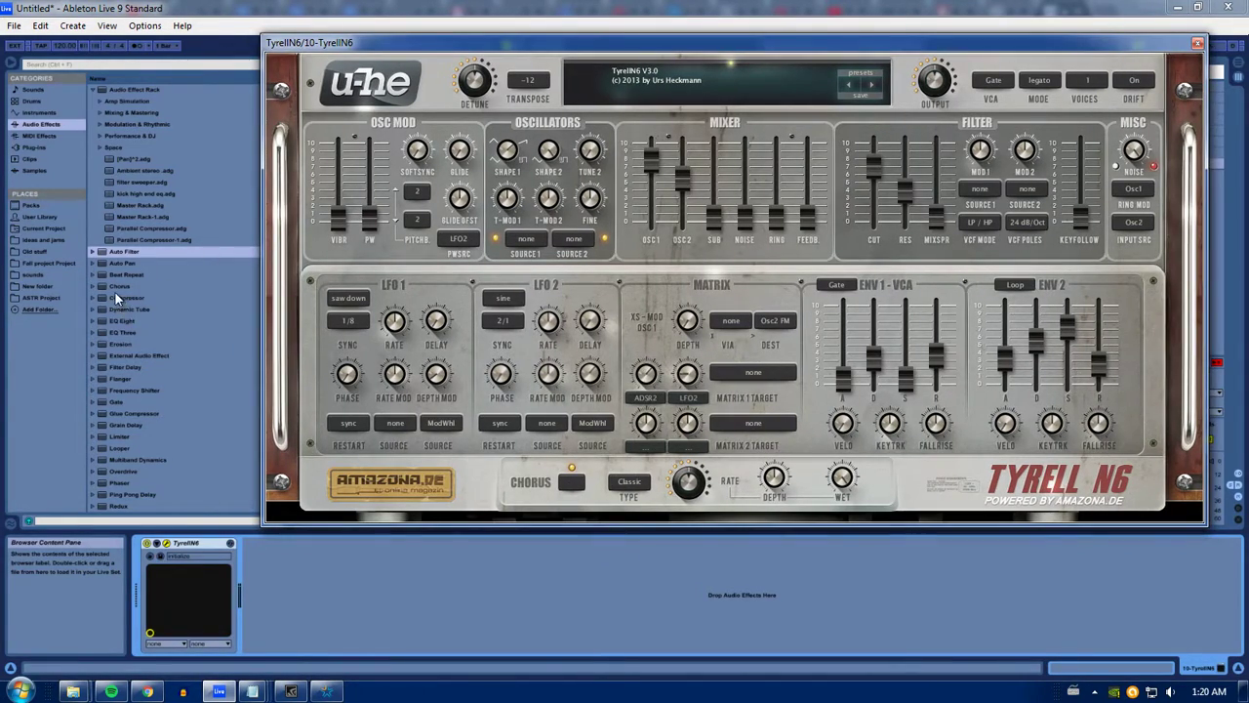
drag(114, 288, 511, 602)
drag(329, 592, 334, 594)
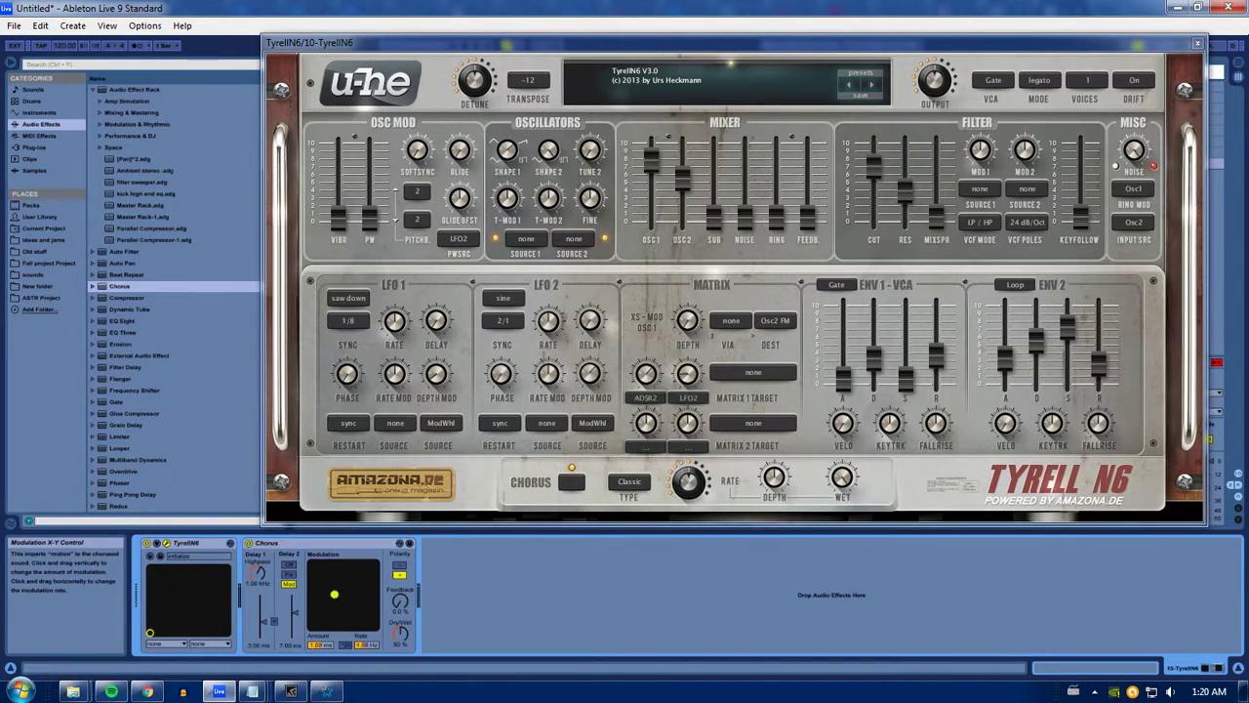
Step: Delete Live's Chorus device and set the synth's chorus Wet to 82.50
right_click(337, 551)
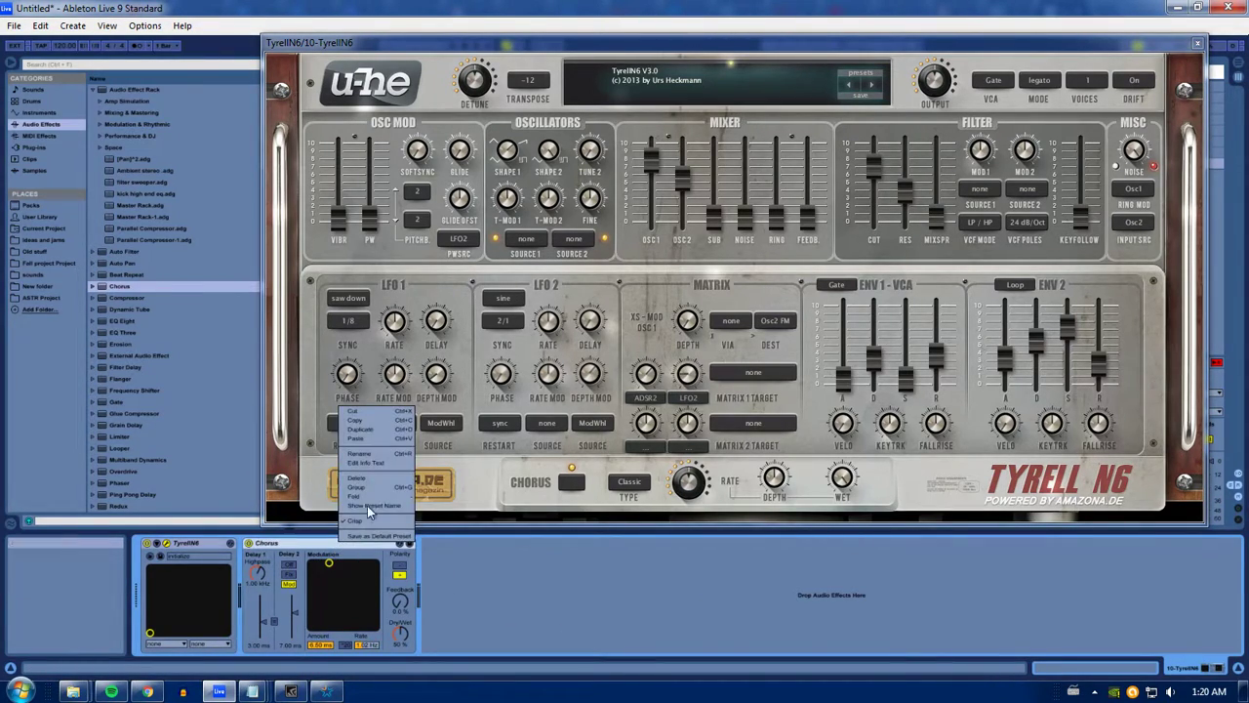
click(367, 432)
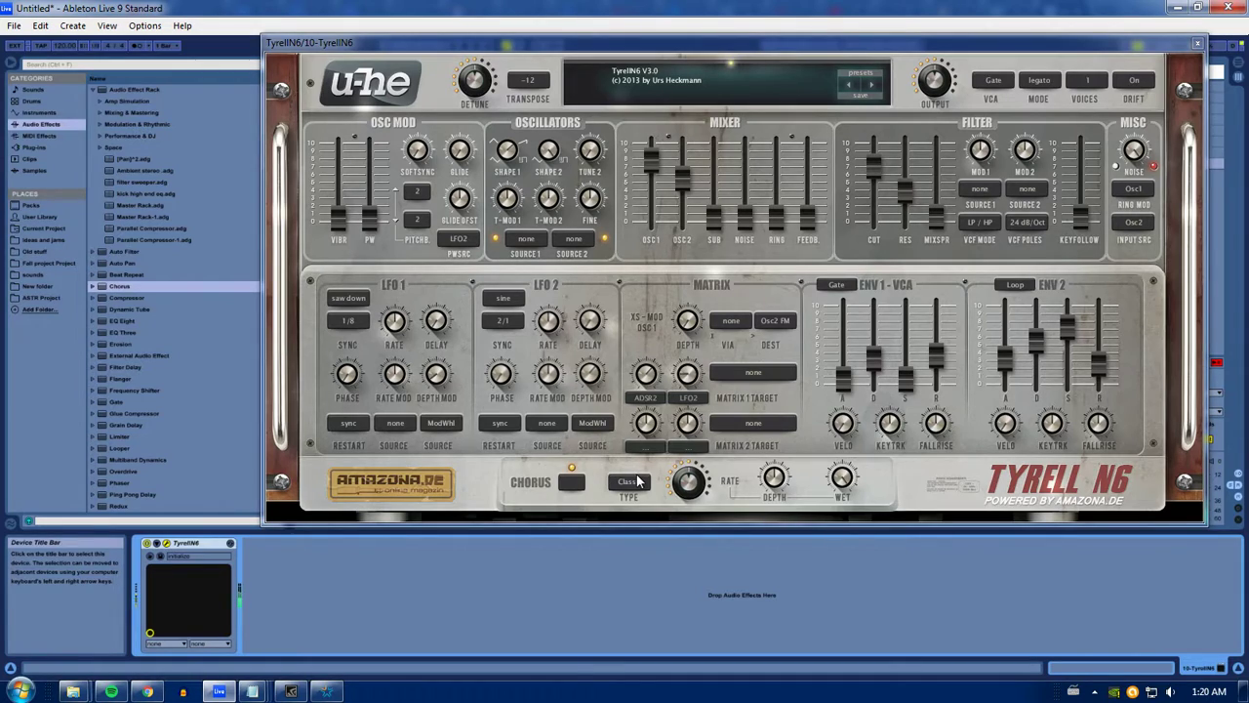
click(842, 480)
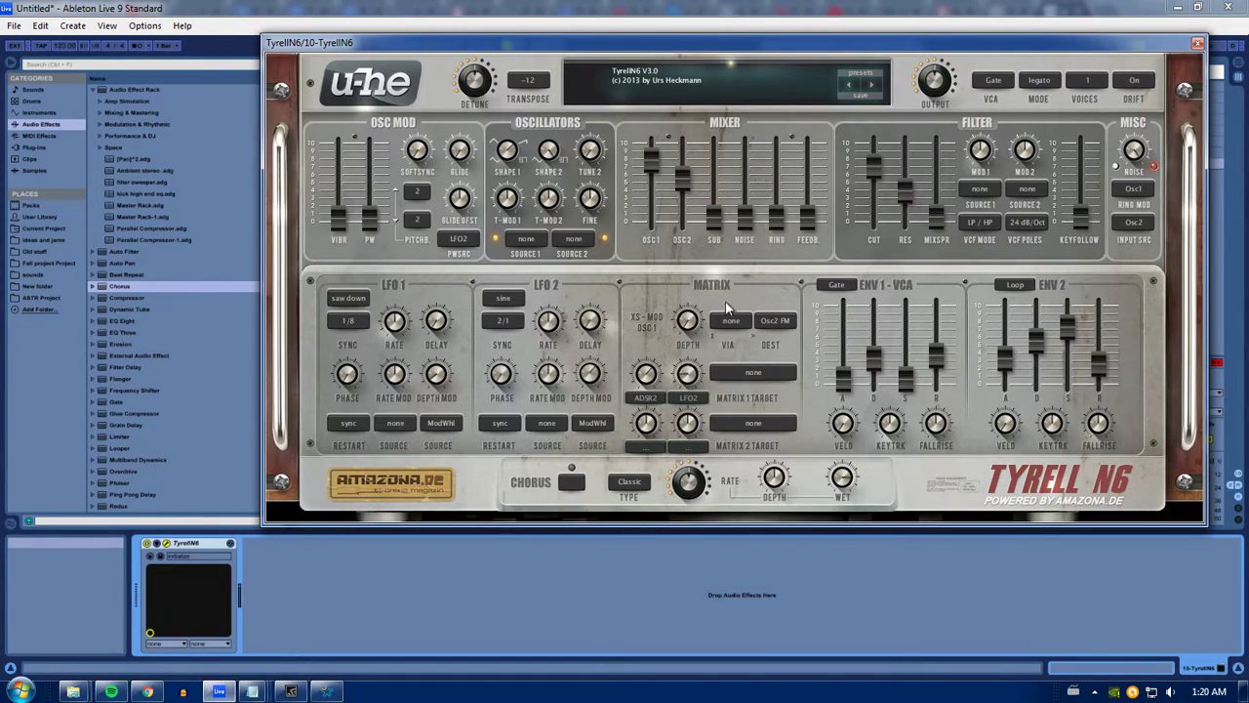
Step: Set X-Mod depth to 92 with Gate as via source and FilterFM as destination
drag(662, 332, 695, 104)
drag(700, 320, 700, 344)
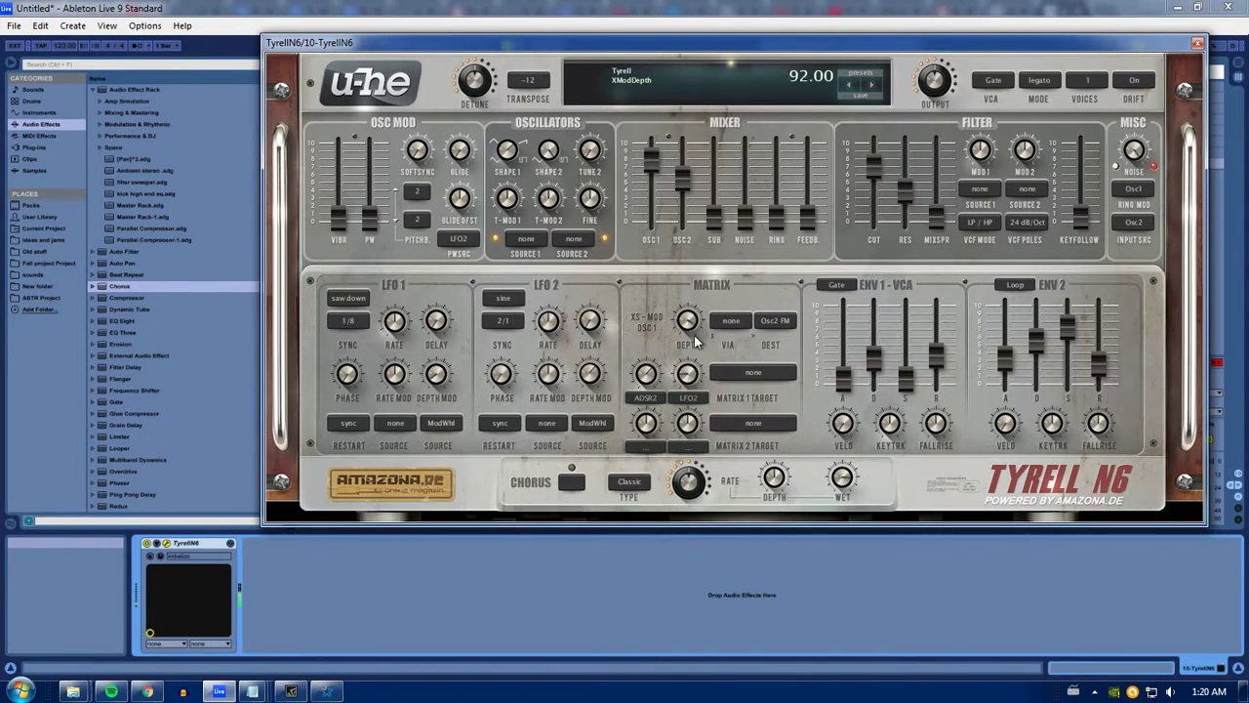
click(737, 322)
click(808, 417)
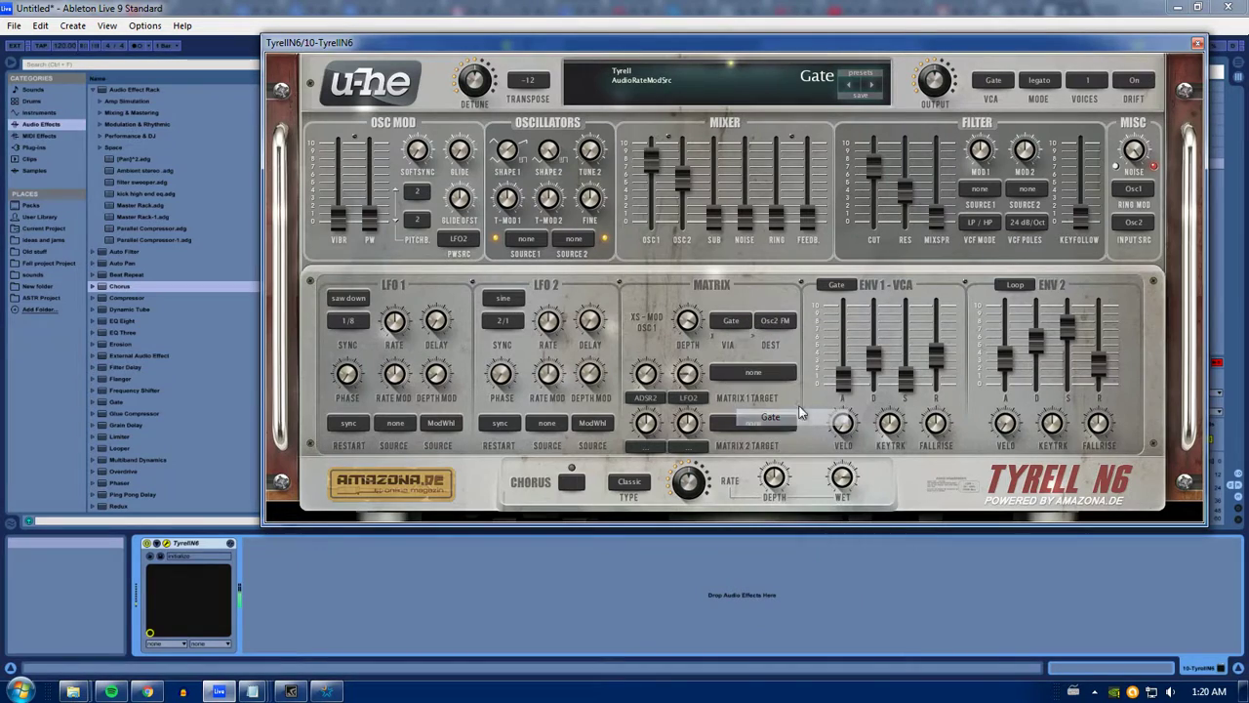
click(785, 330)
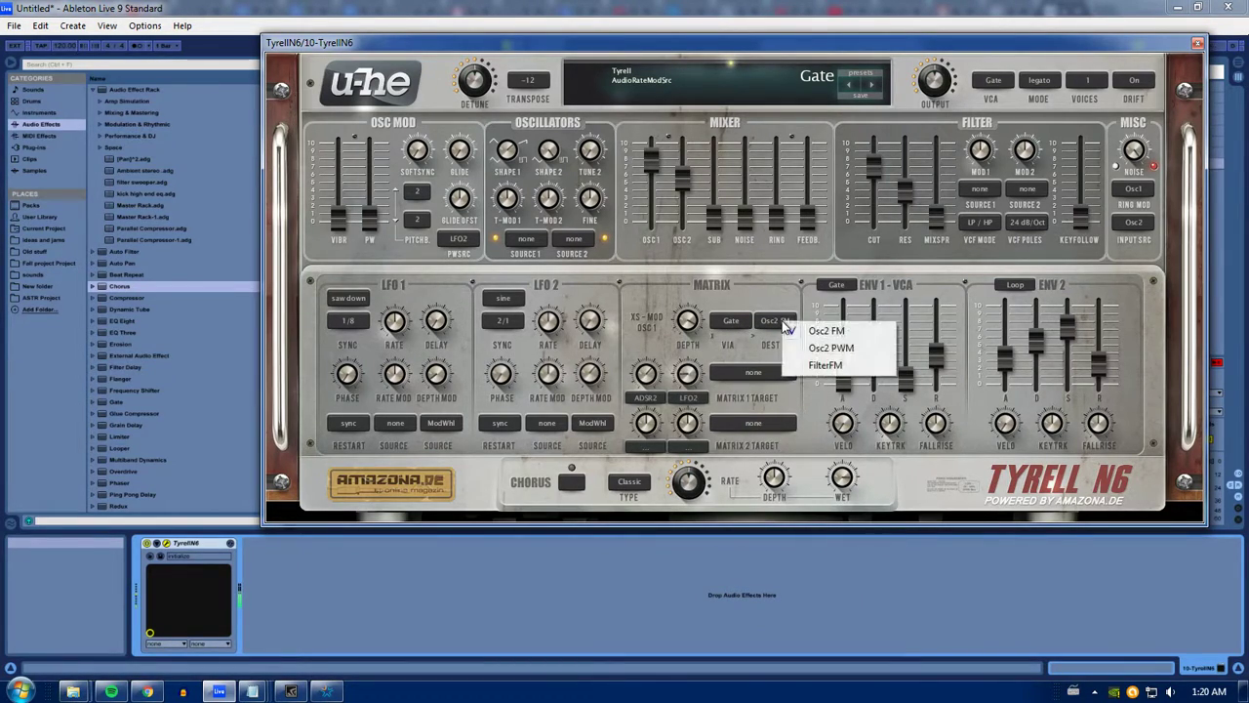
click(798, 366)
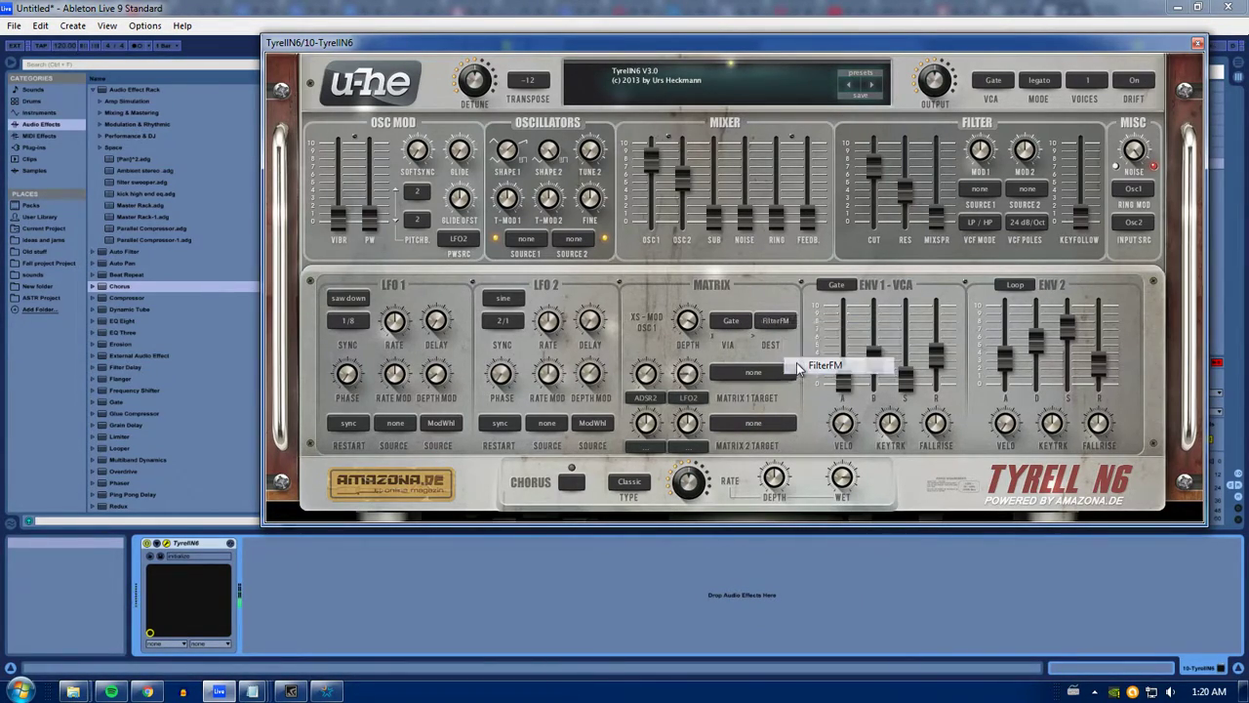
Step: Lower the filter cutoff to 61, switch the X-Mod via to LFO2, and set depth to 45
drag(865, 227, 848, 244)
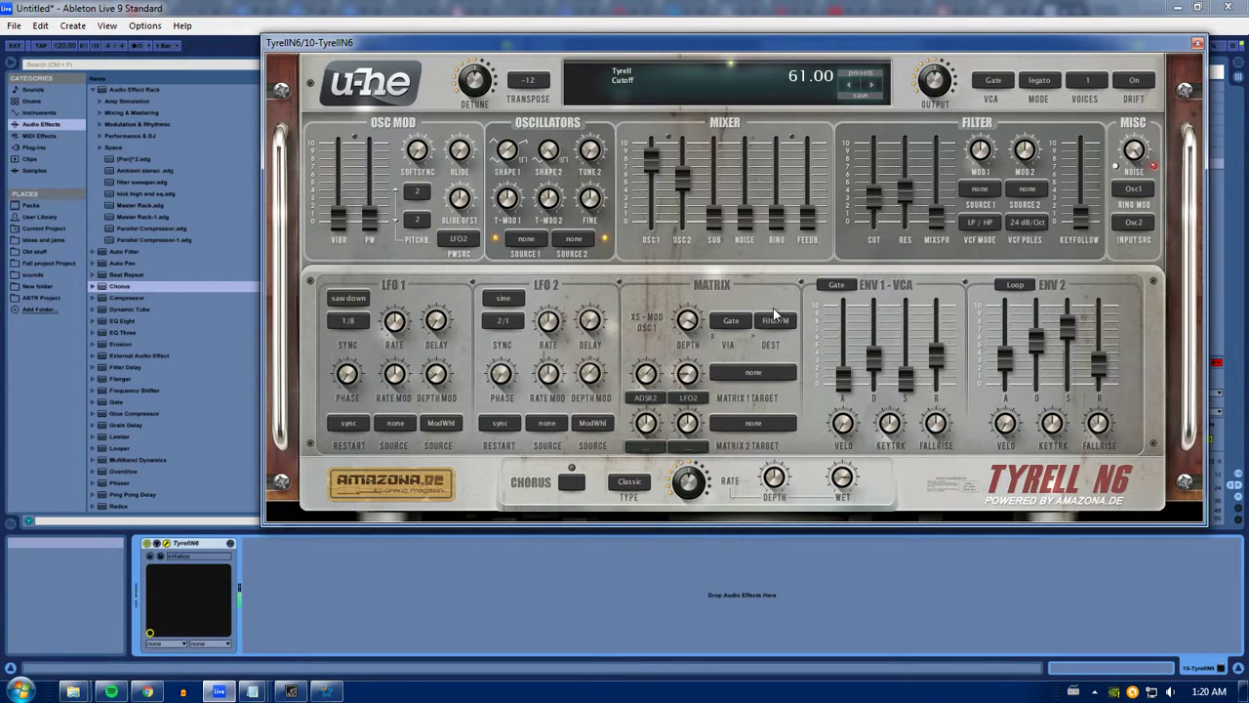
click(738, 324)
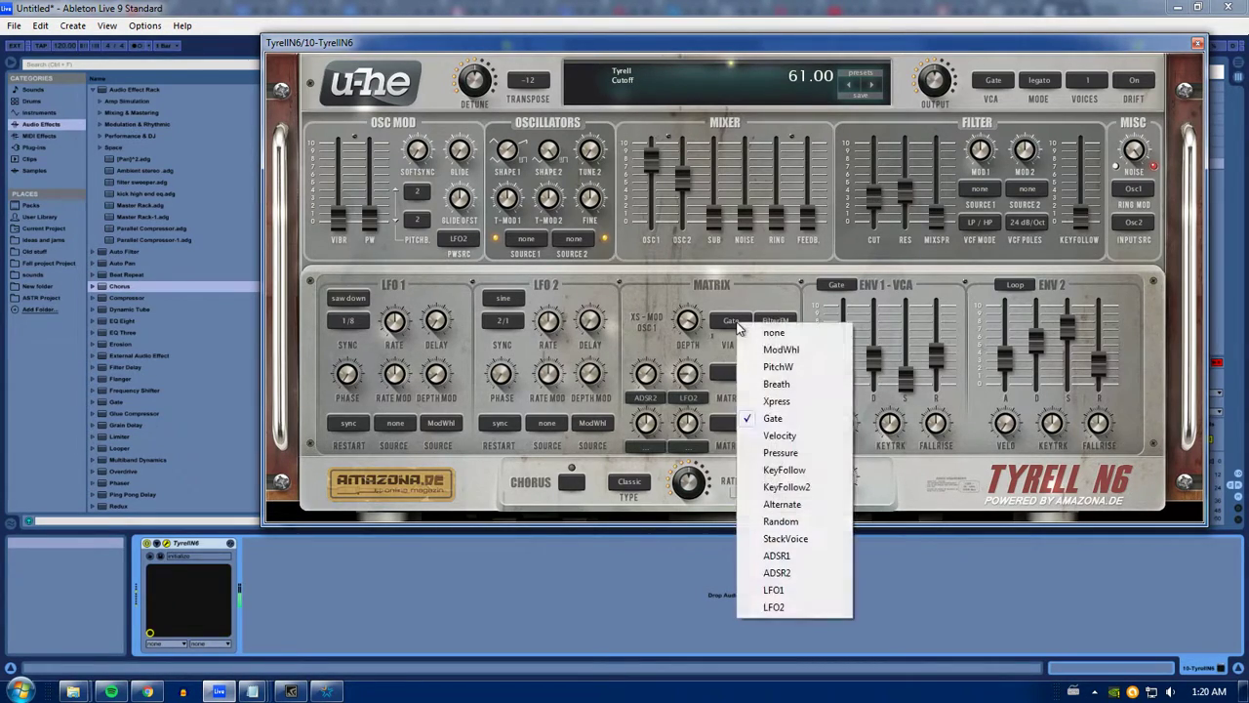
click(786, 607)
drag(690, 332, 693, 399)
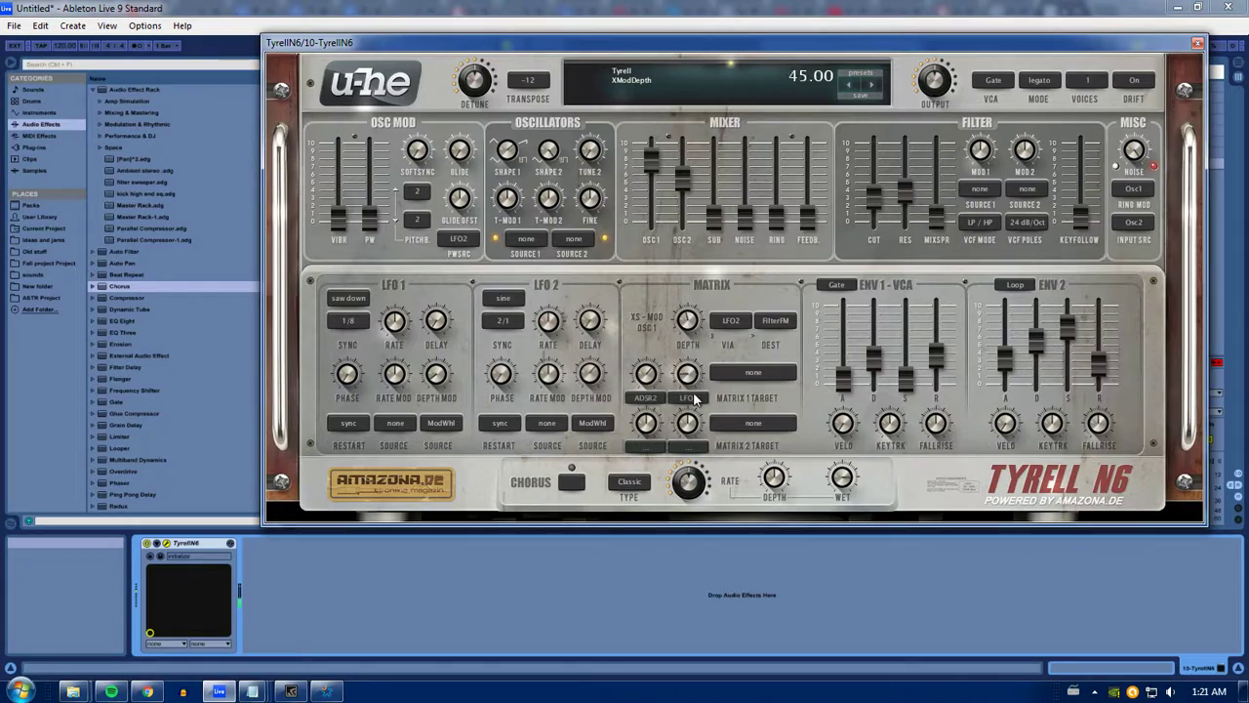